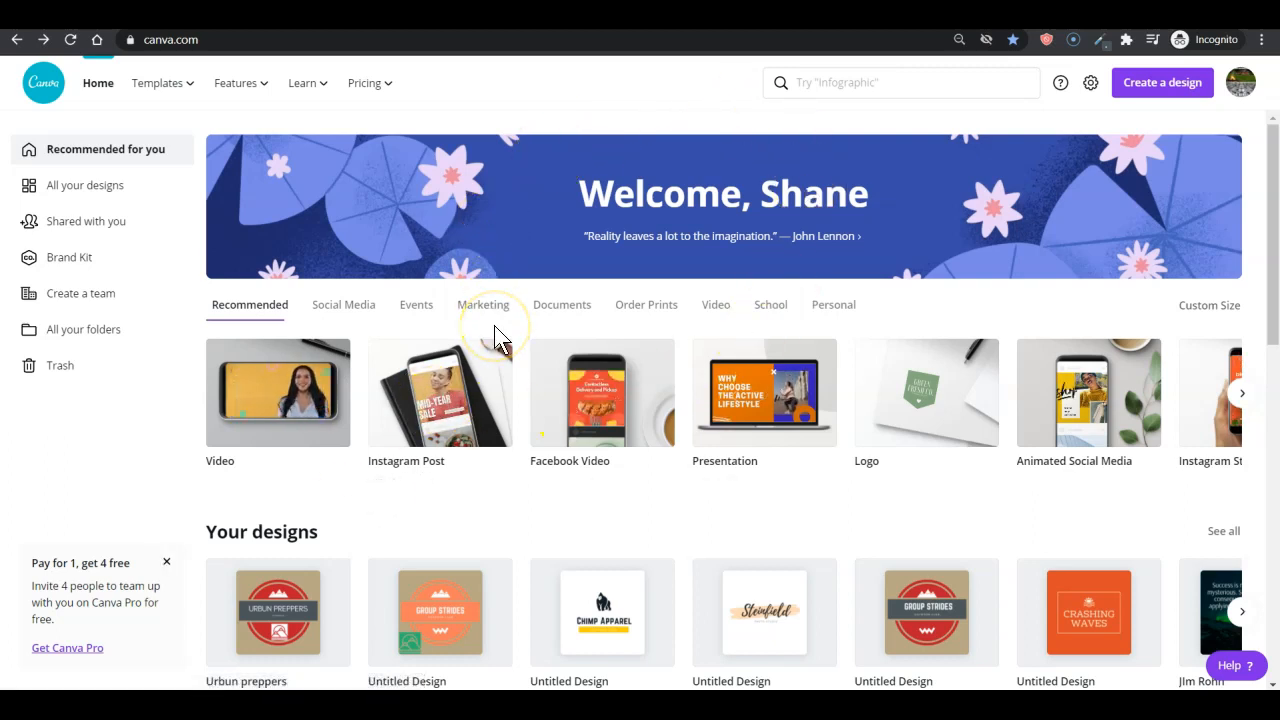
- Search the site's templates for "logo" and create a blank logo design
{"action": "left_click", "coordinate": [815, 82]}
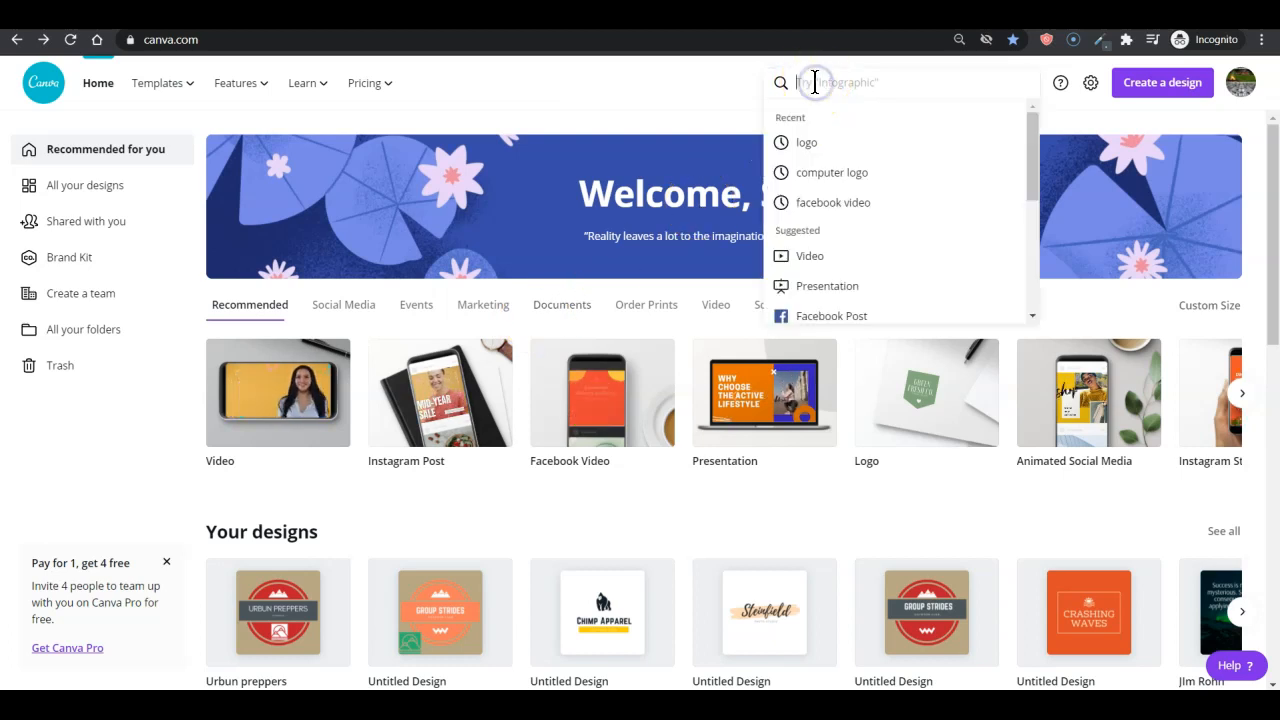
{"action": "type", "text": "log"}
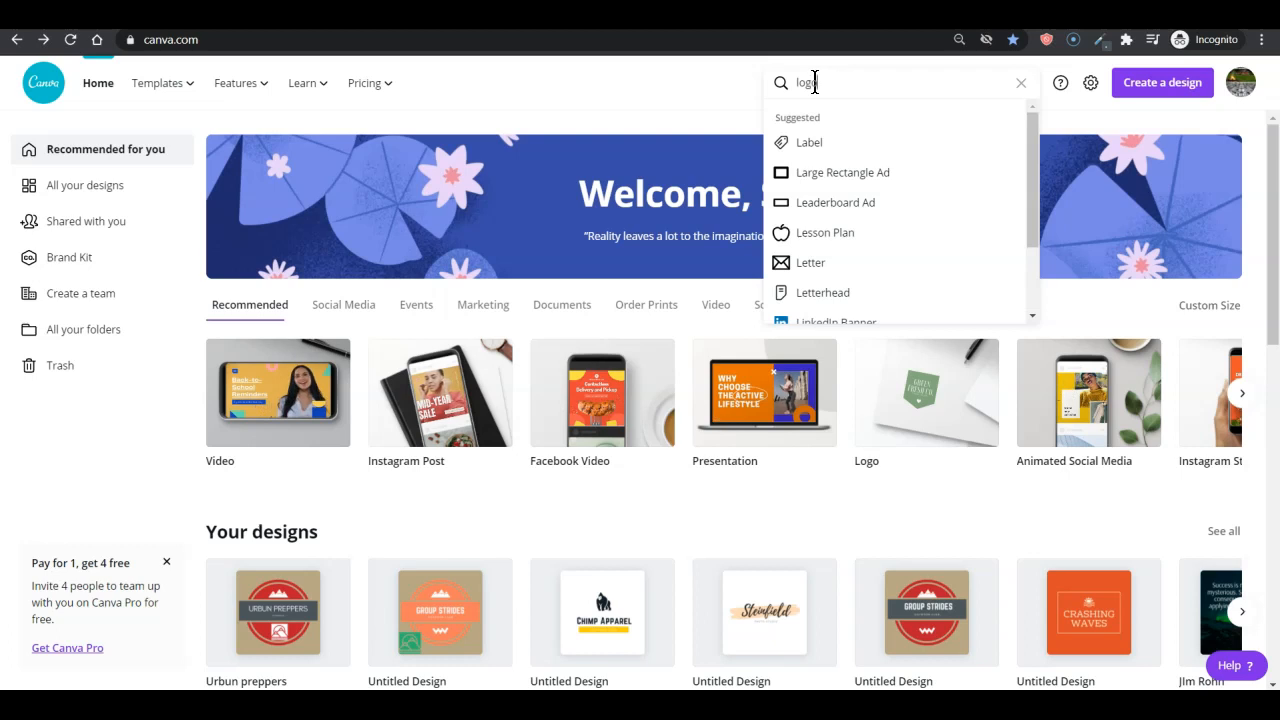
{"action": "type", "text": "o"}
{"action": "key", "text": "Return"}
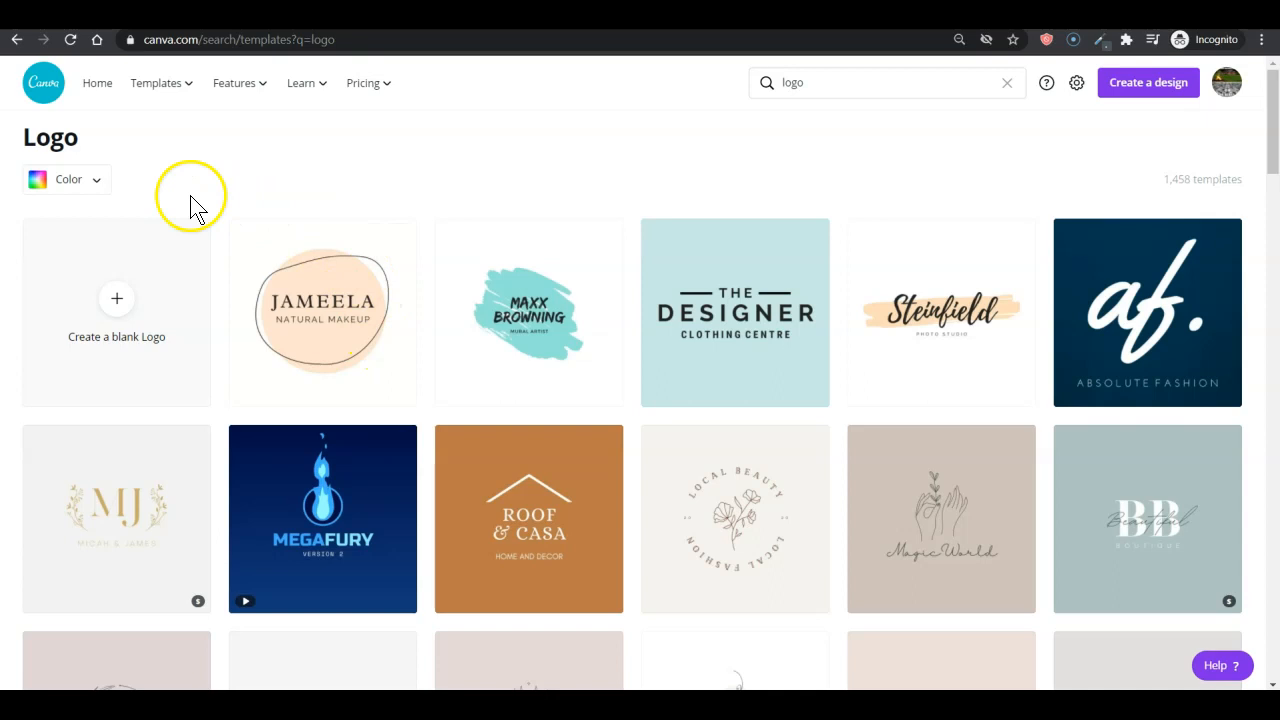
{"action": "left_click", "coordinate": [118, 292]}
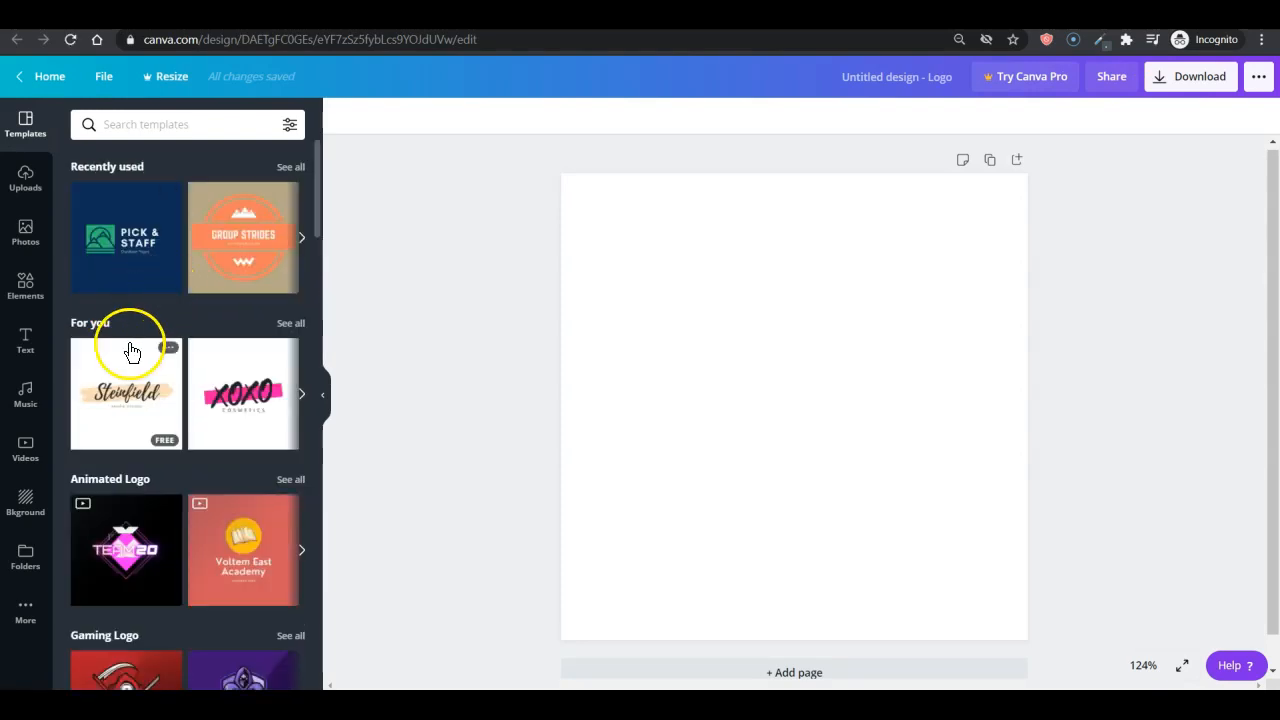
- Browse the logo template categories, such as gaming, badge, fashion, sports and restaurant logos, to examine the available styles
{"action": "scroll", "coordinate": [125, 350], "scroll_direction": "down", "scroll_amount": 2}
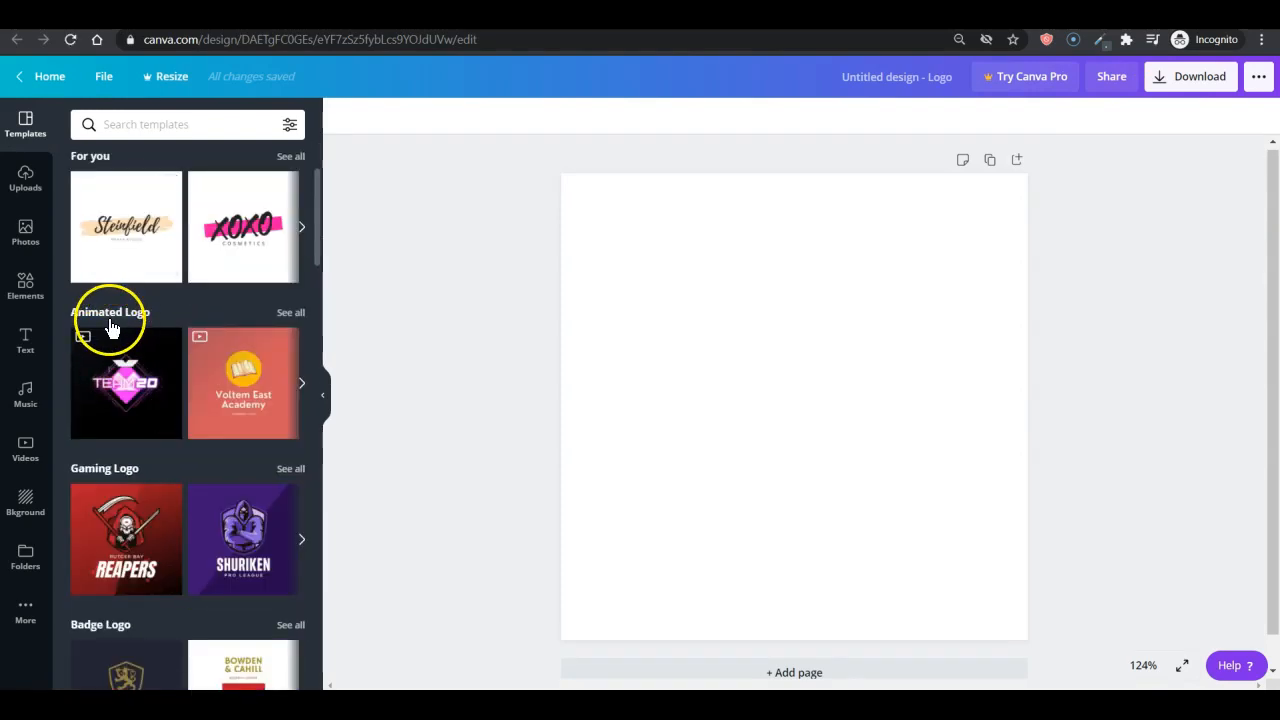
{"action": "scroll", "coordinate": [112, 330], "scroll_direction": "down", "scroll_amount": 2}
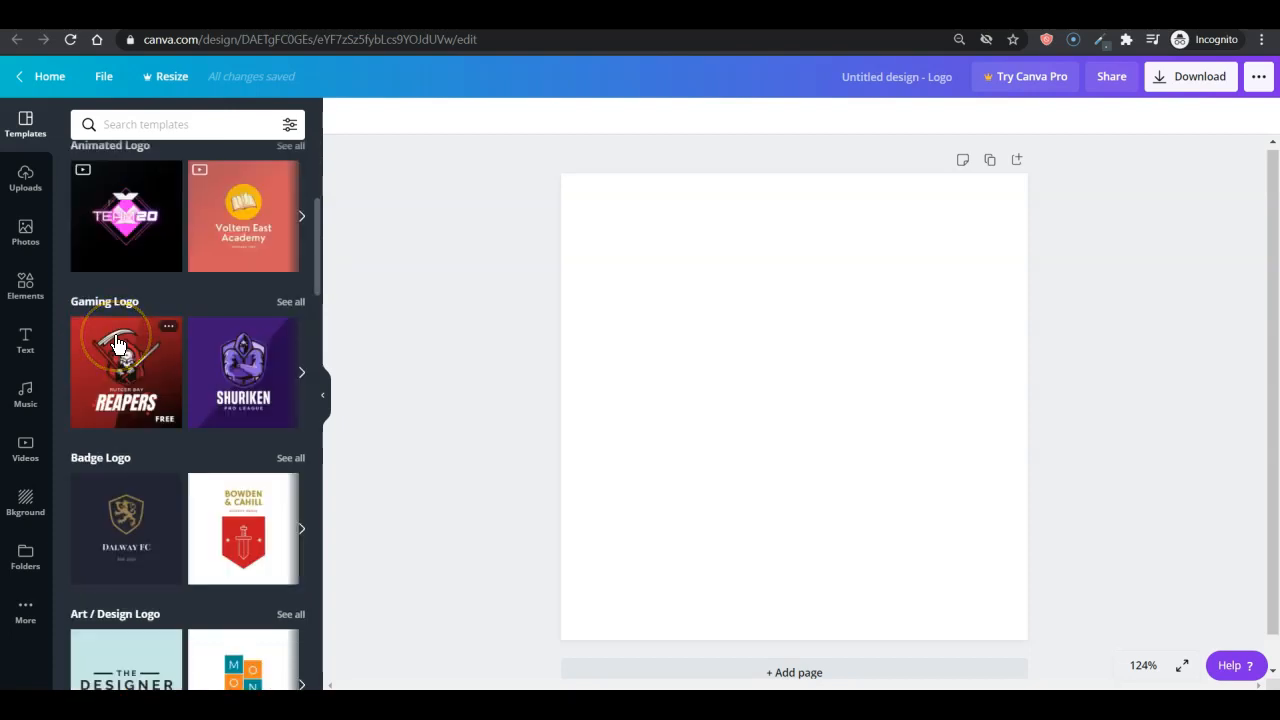
{"action": "scroll", "coordinate": [117, 339], "scroll_direction": "down", "scroll_amount": 2}
{"action": "scroll", "coordinate": [108, 355], "scroll_direction": "down", "scroll_amount": 2}
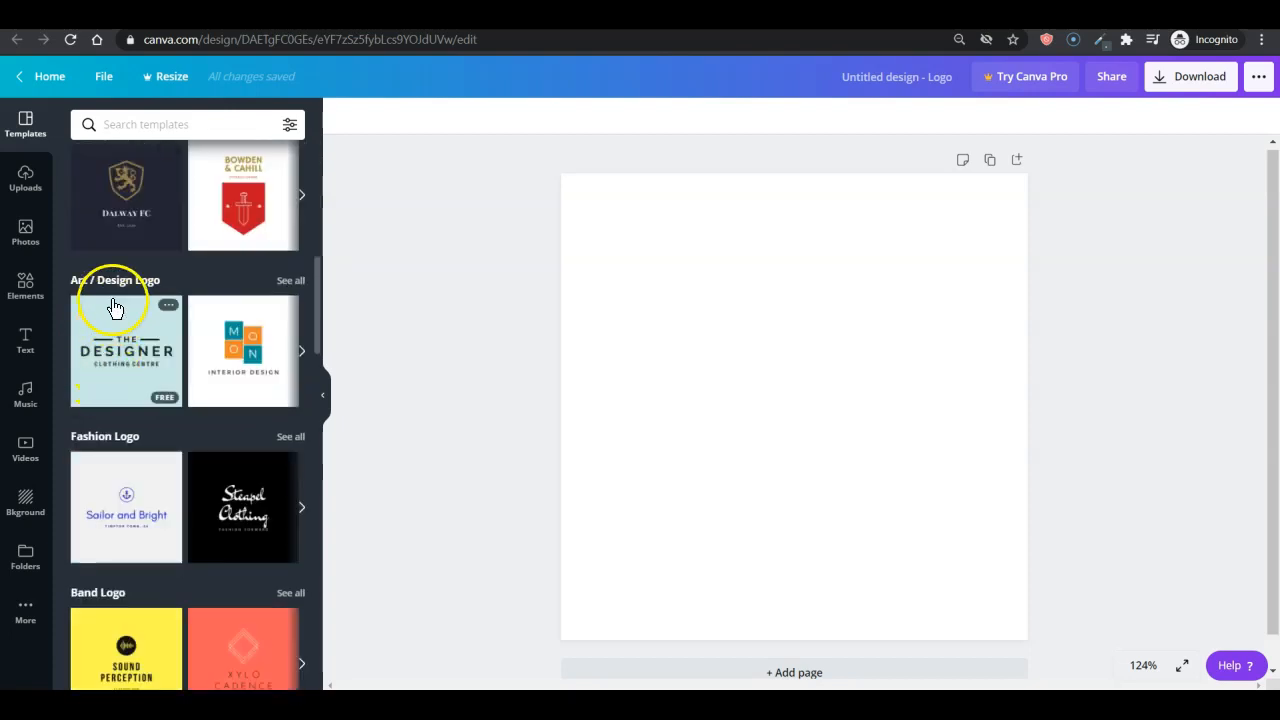
{"action": "scroll", "coordinate": [112, 458], "scroll_direction": "down", "scroll_amount": 2}
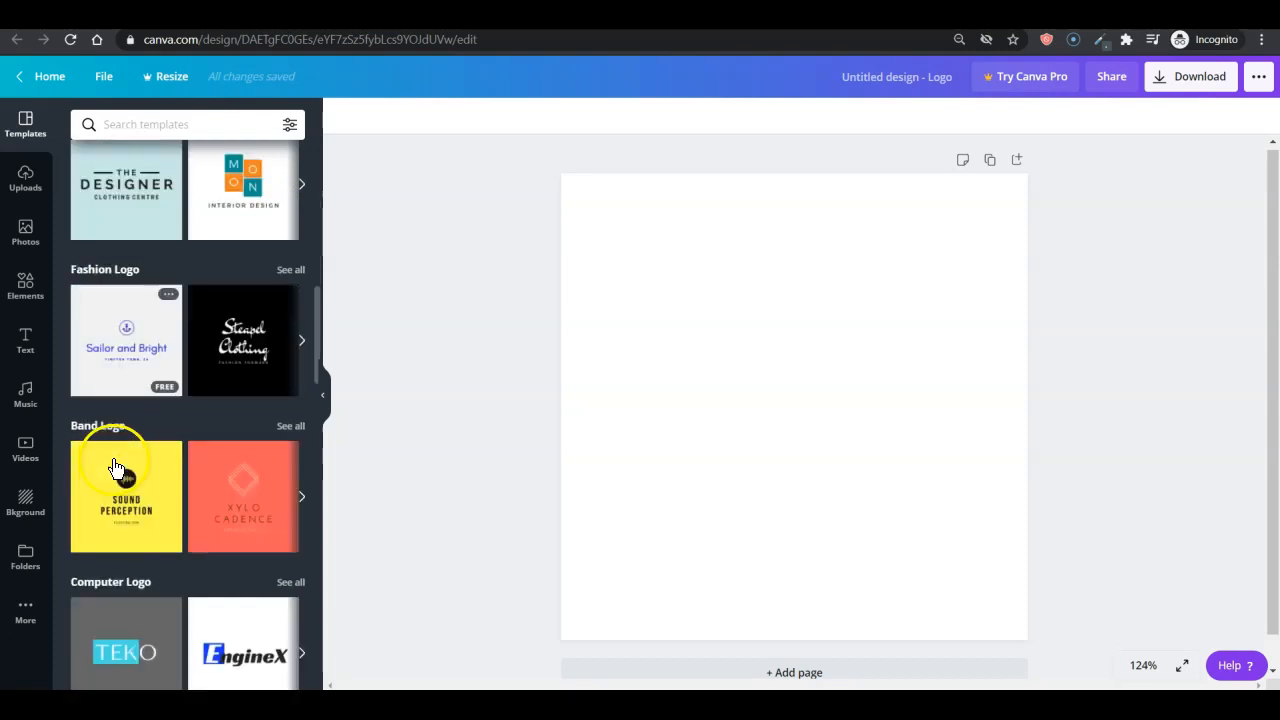
{"action": "scroll", "coordinate": [104, 445], "scroll_direction": "down", "scroll_amount": 4}
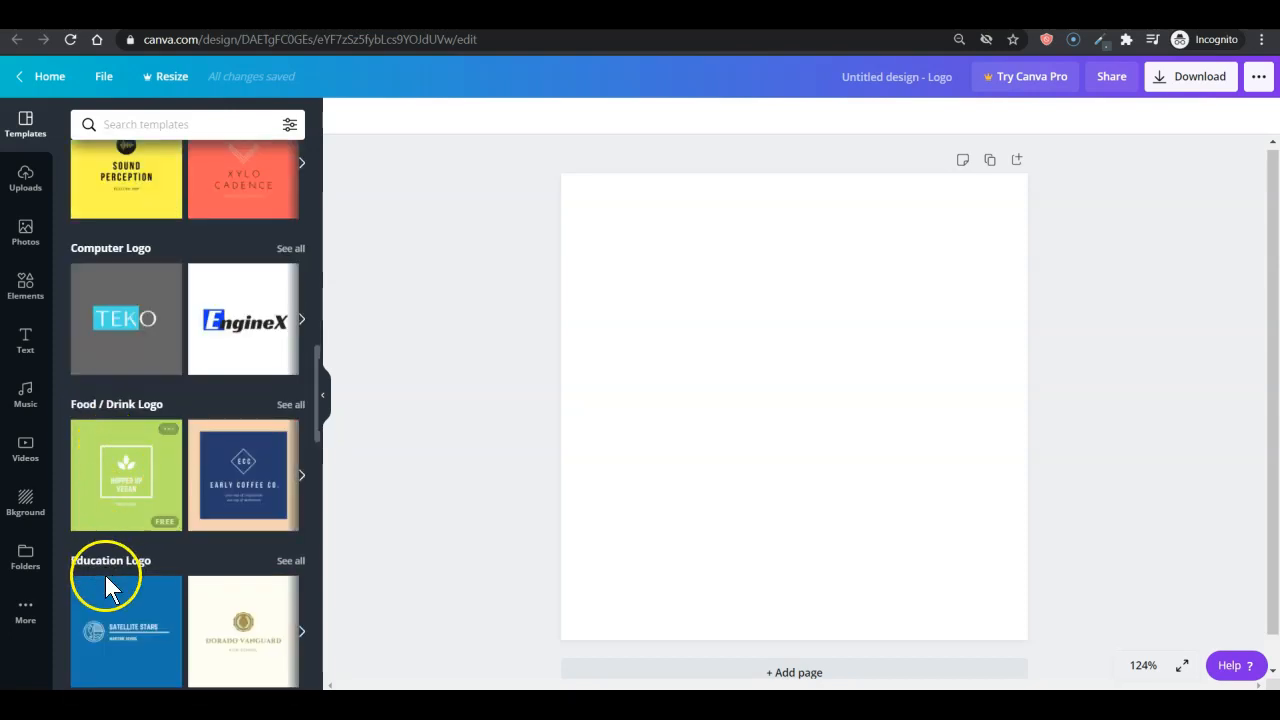
{"action": "scroll", "coordinate": [146, 410], "scroll_direction": "down", "scroll_amount": 8}
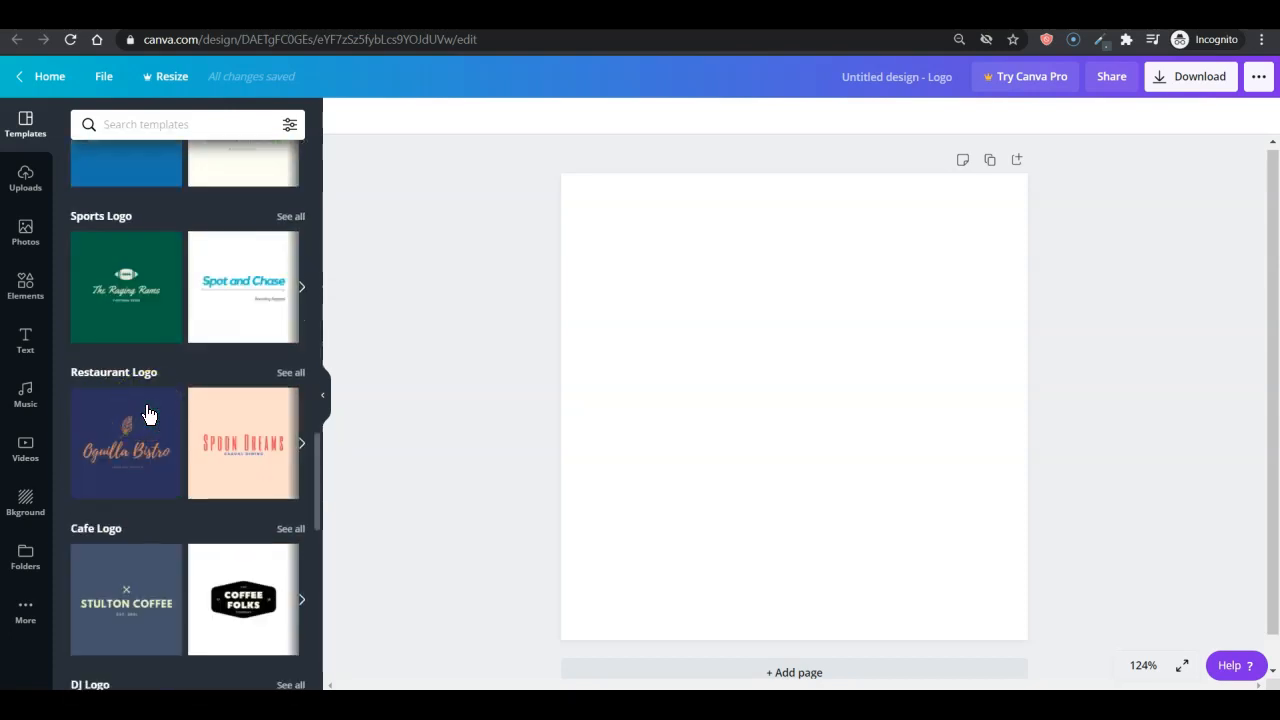
{"action": "scroll", "coordinate": [146, 413], "scroll_direction": "down", "scroll_amount": 10}
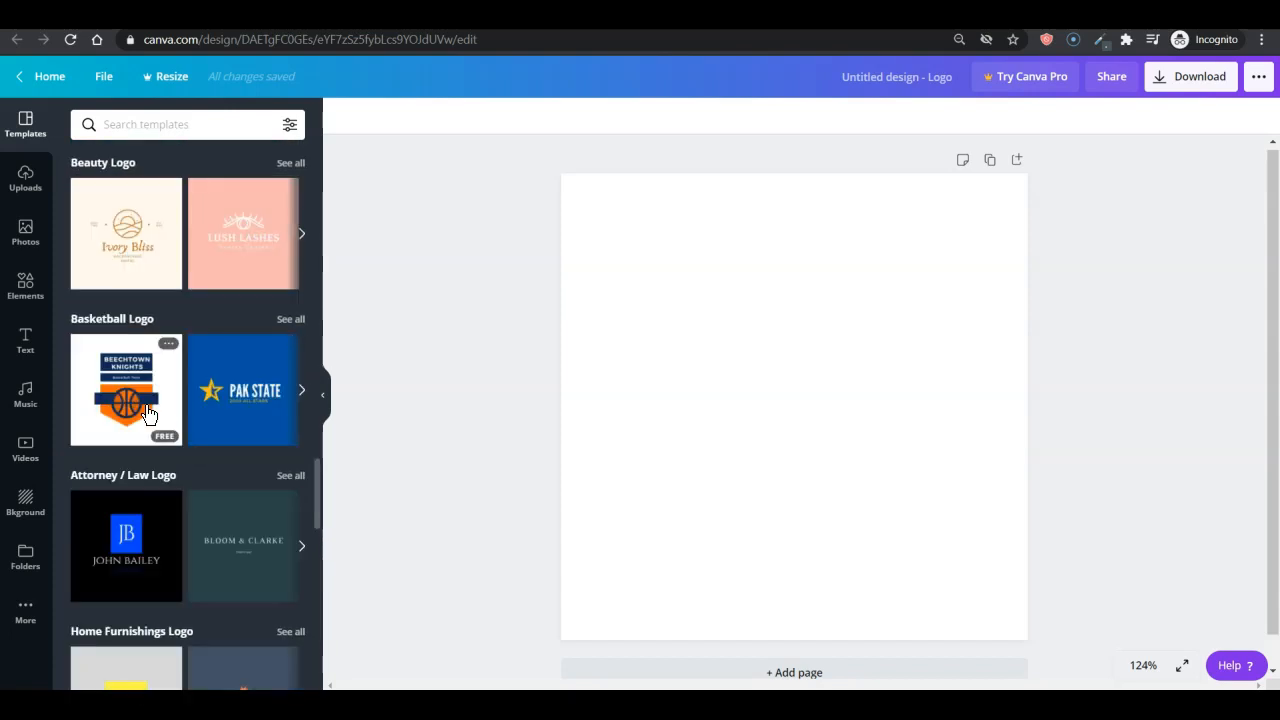
{"action": "scroll", "coordinate": [118, 441], "scroll_direction": "down", "scroll_amount": 6}
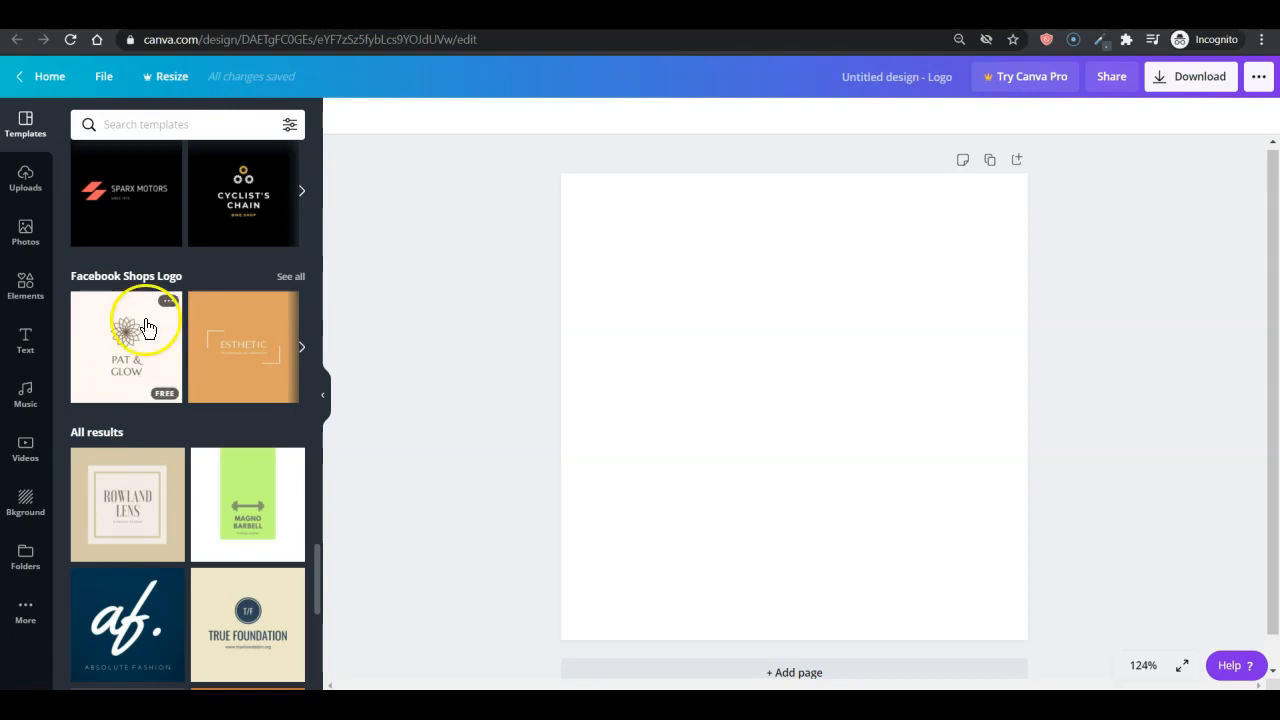
{"action": "scroll", "coordinate": [155, 288], "scroll_direction": "up", "scroll_amount": 10}
{"action": "scroll", "coordinate": [153, 285], "scroll_direction": "up", "scroll_amount": 5}
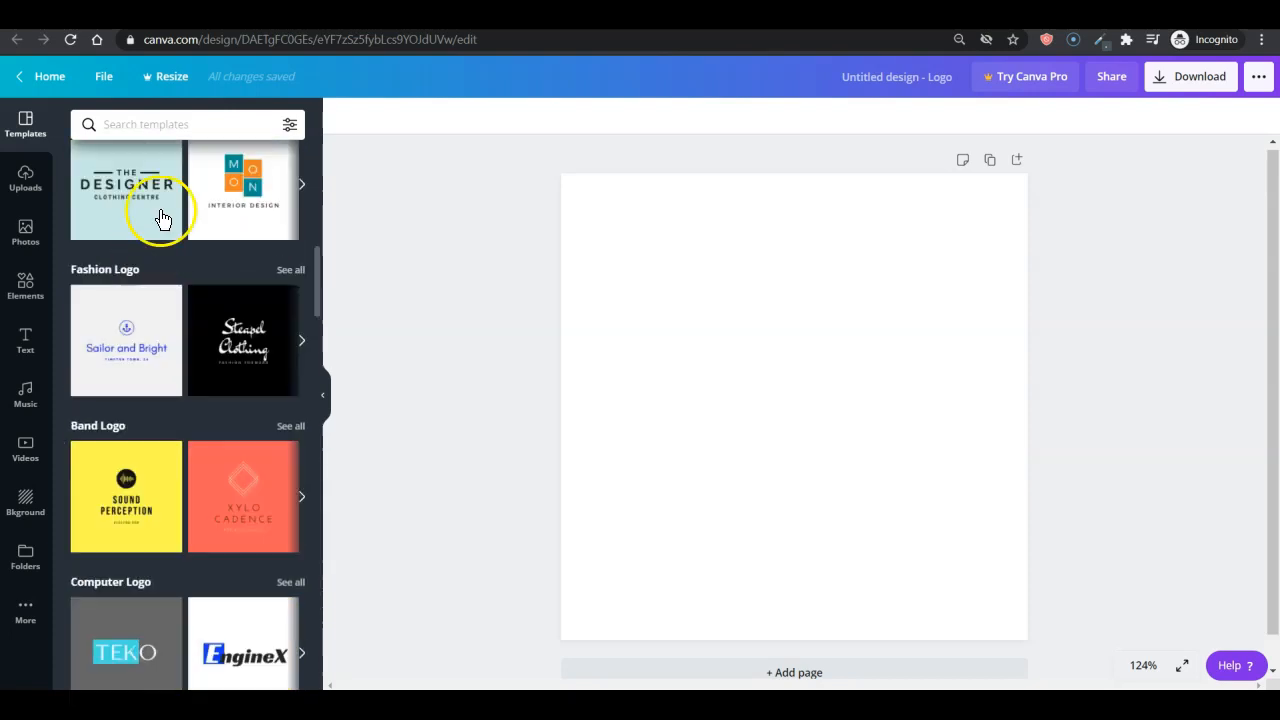
- Search the logo templates for "outdoors"
{"action": "left_click", "coordinate": [148, 123]}
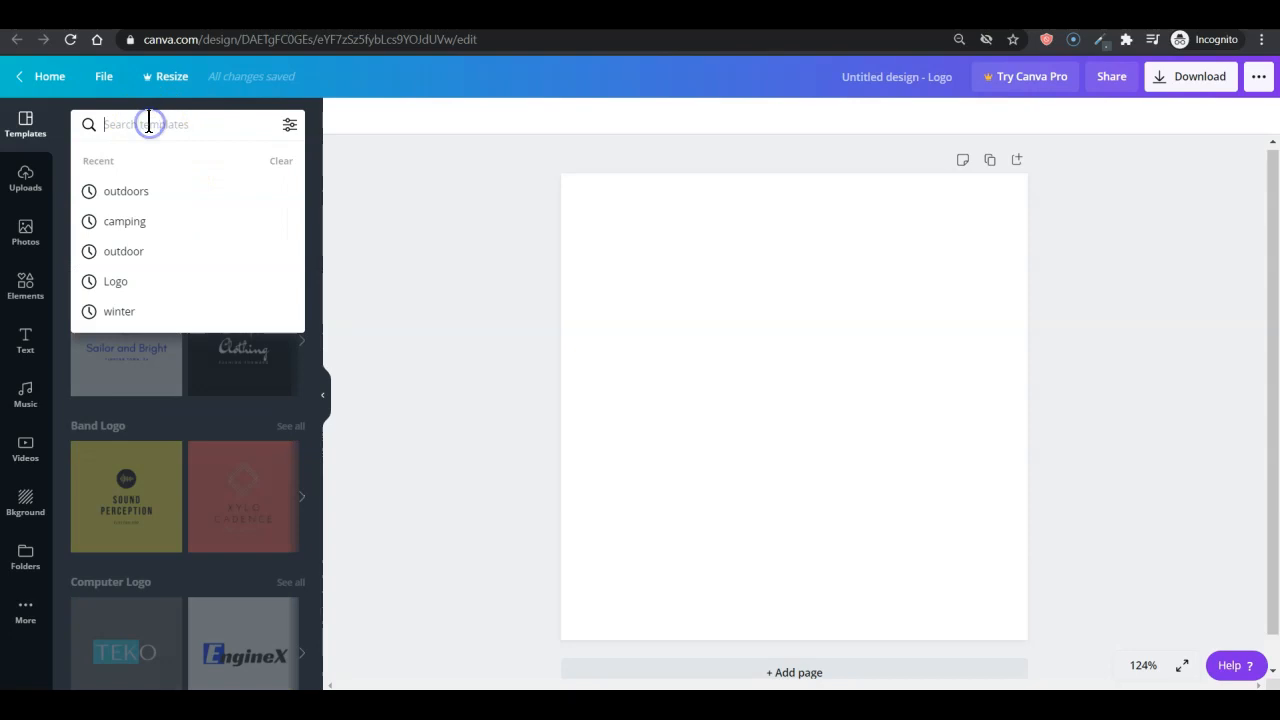
{"action": "type", "text": "out"}
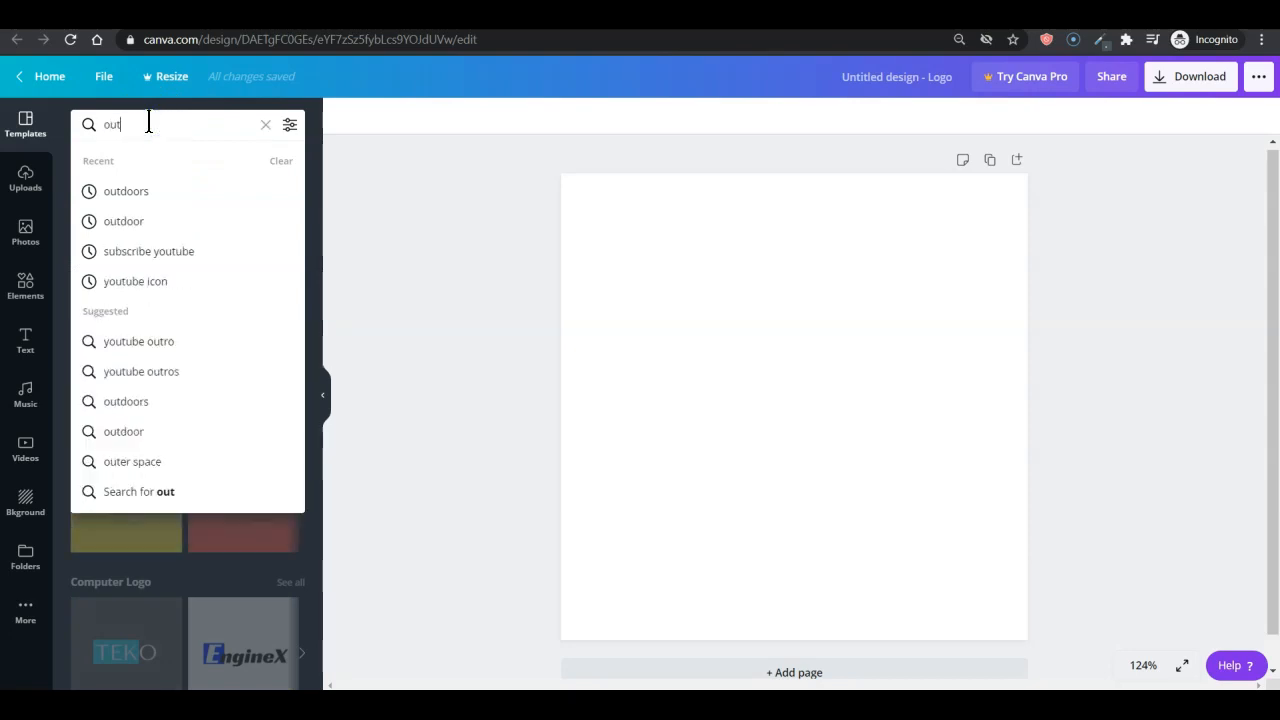
{"action": "type", "text": "doors"}
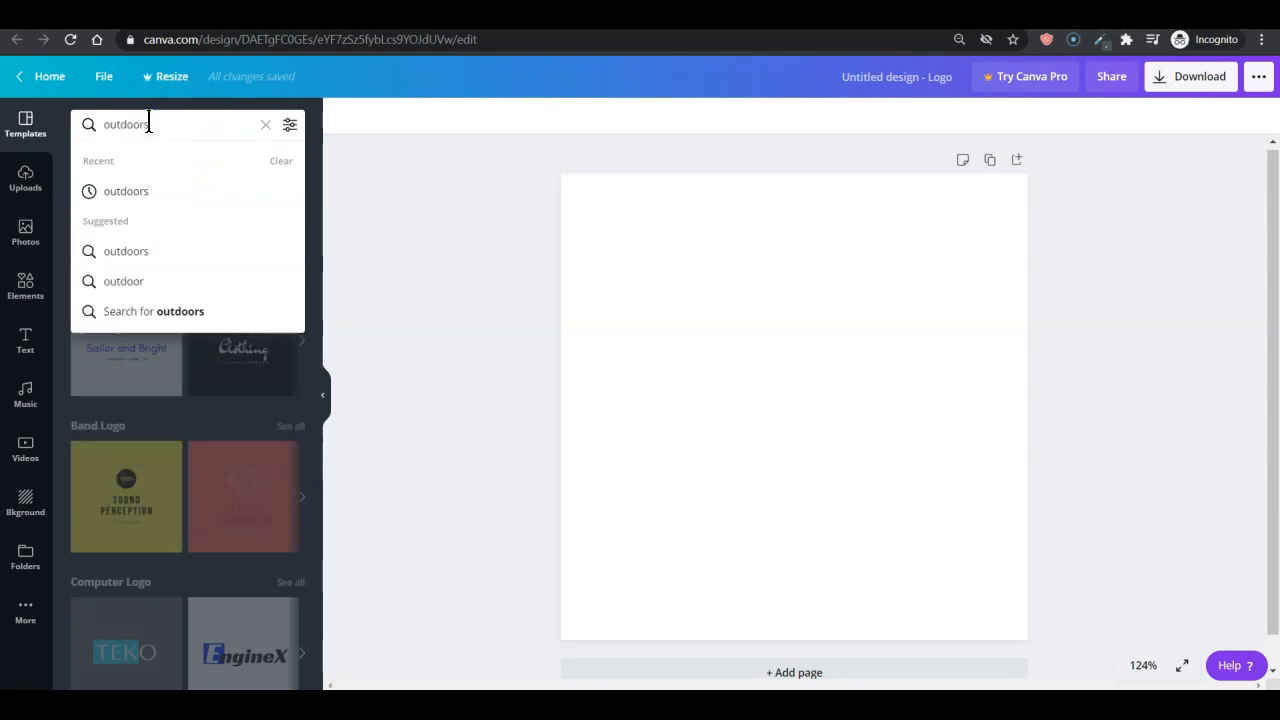
{"action": "key", "text": "Return"}
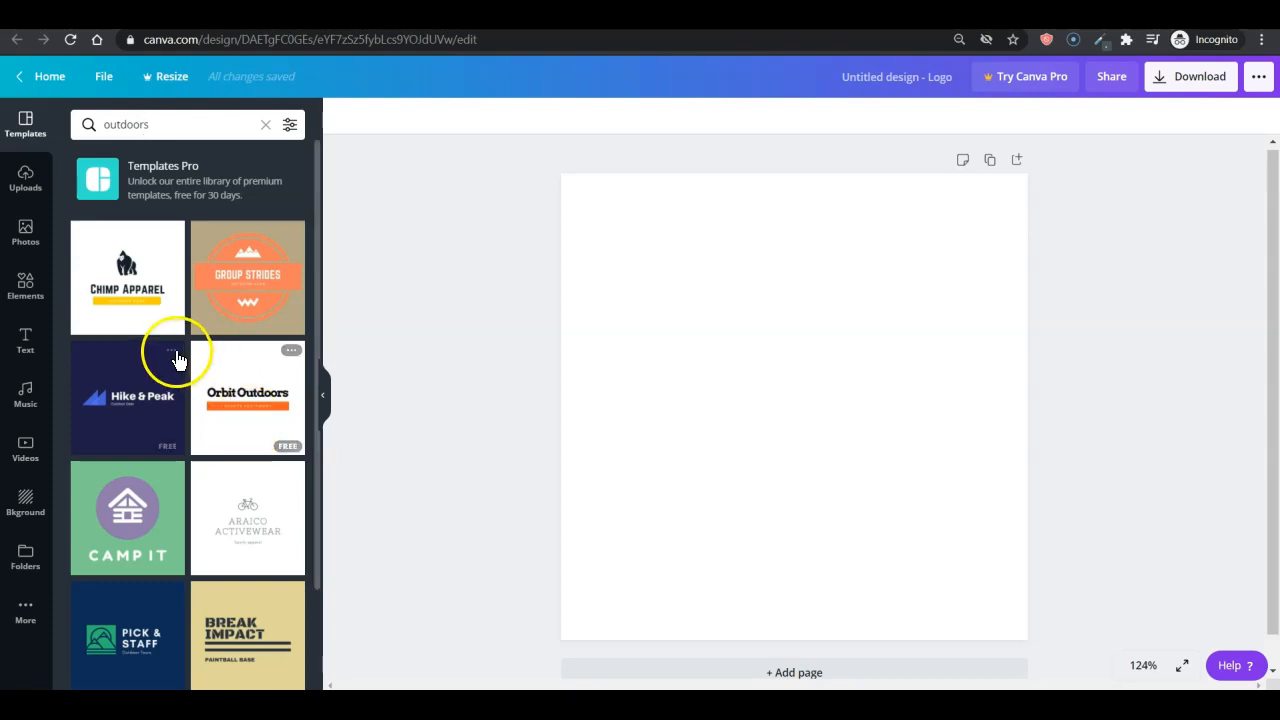
- Look through the outdoors templates and apply the Group Strides template to the blank page
{"action": "scroll", "coordinate": [176, 365], "scroll_direction": "down", "scroll_amount": 2}
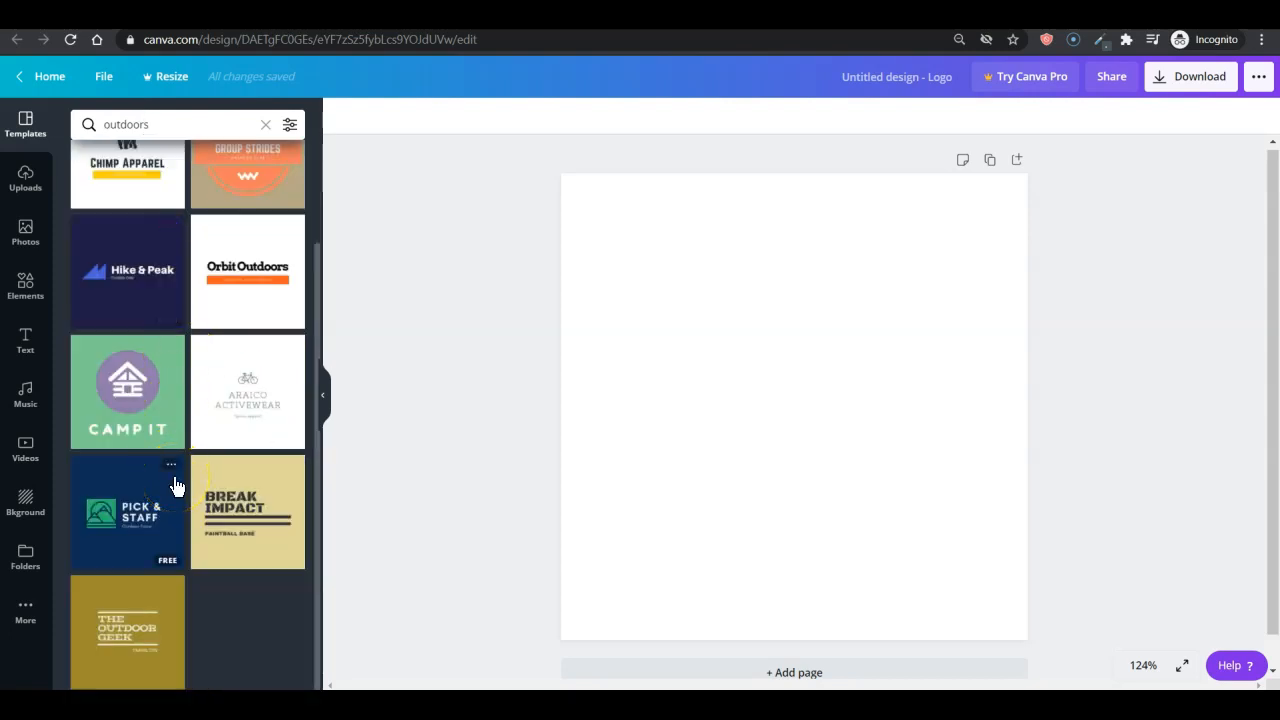
{"action": "scroll", "coordinate": [174, 486], "scroll_direction": "up", "scroll_amount": 2}
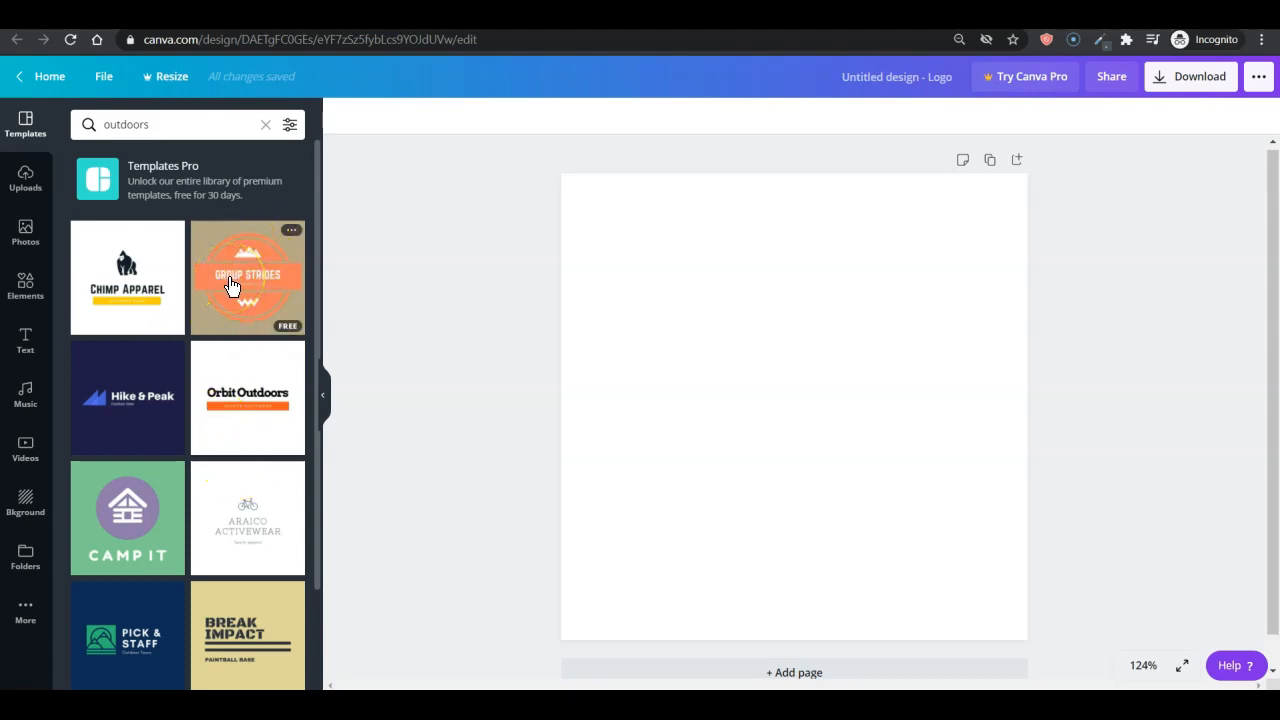
{"action": "left_click", "coordinate": [231, 285]}
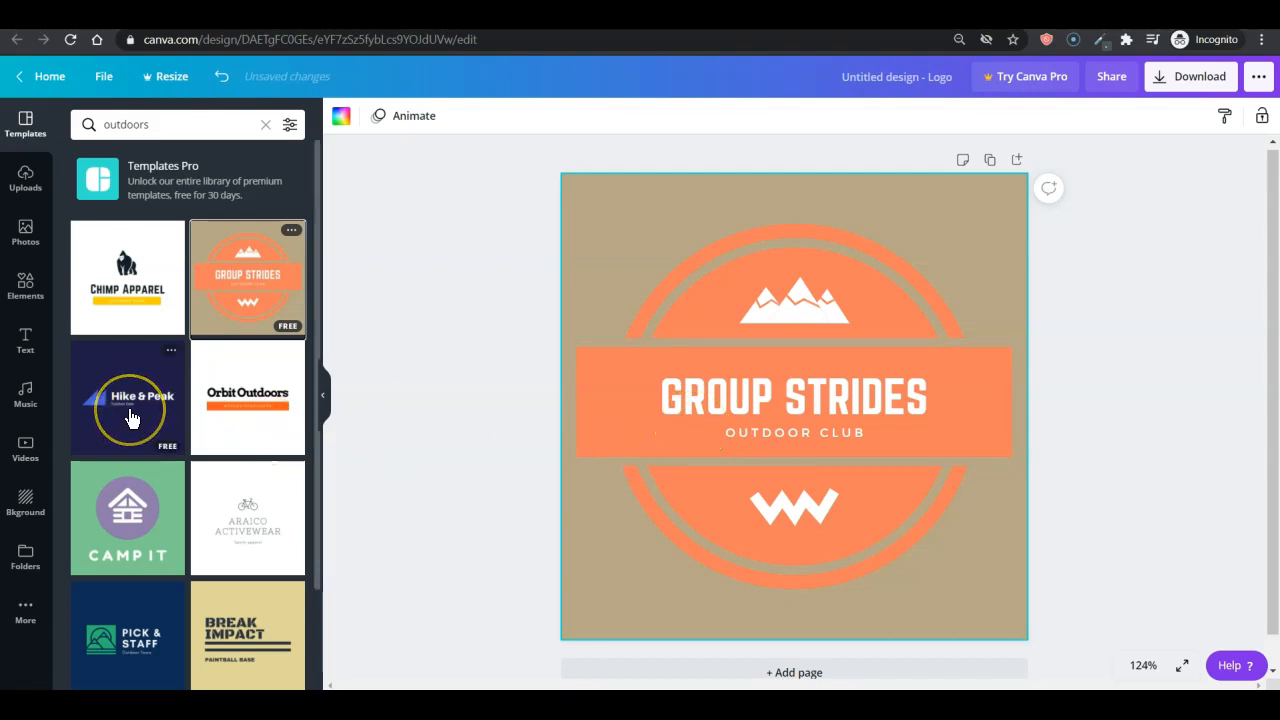
- Try the Pick & Staff template in place of the Group Strides logo and undo the replacement
{"action": "scroll", "coordinate": [130, 418], "scroll_direction": "down", "scroll_amount": 1}
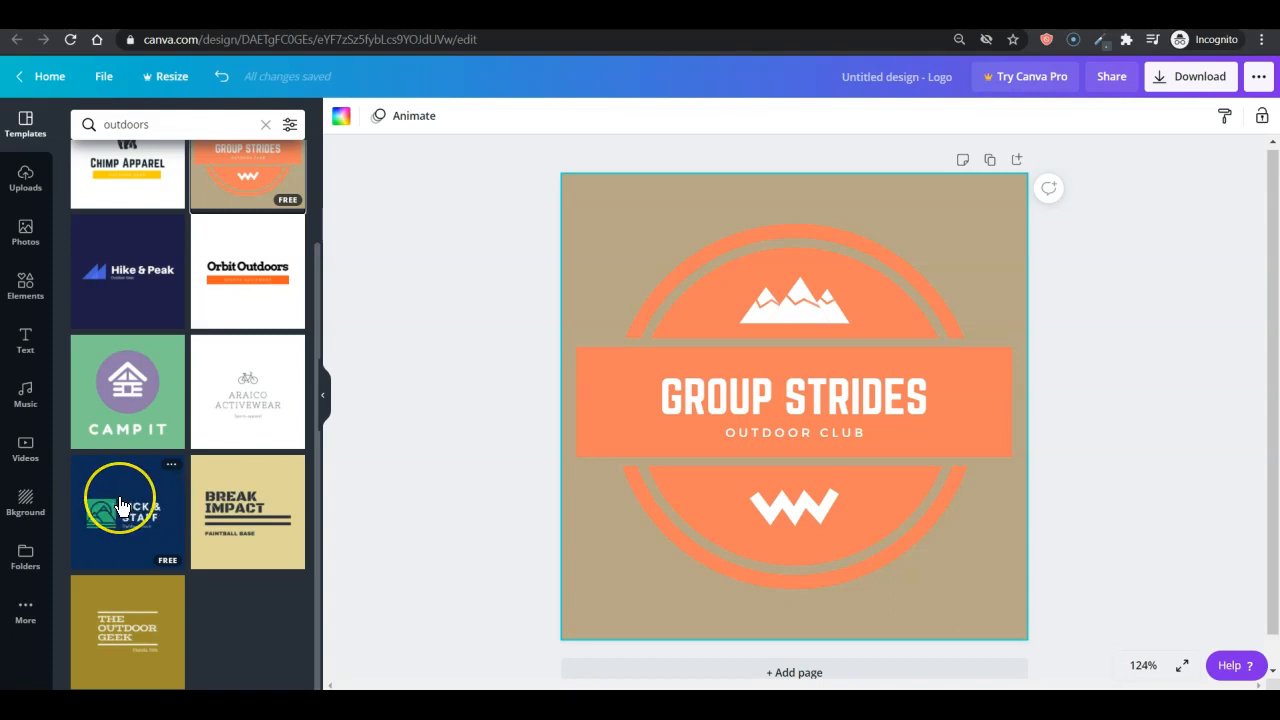
{"action": "left_click", "coordinate": [119, 507]}
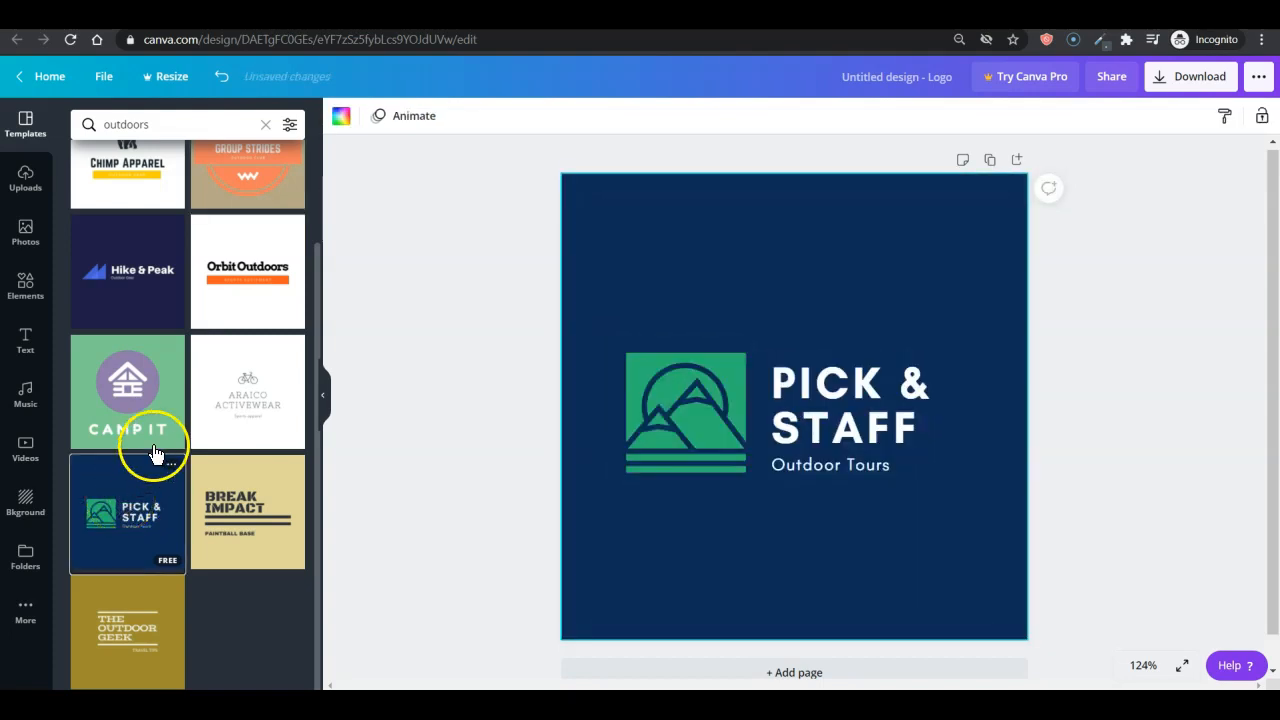
{"action": "left_click", "coordinate": [222, 80]}
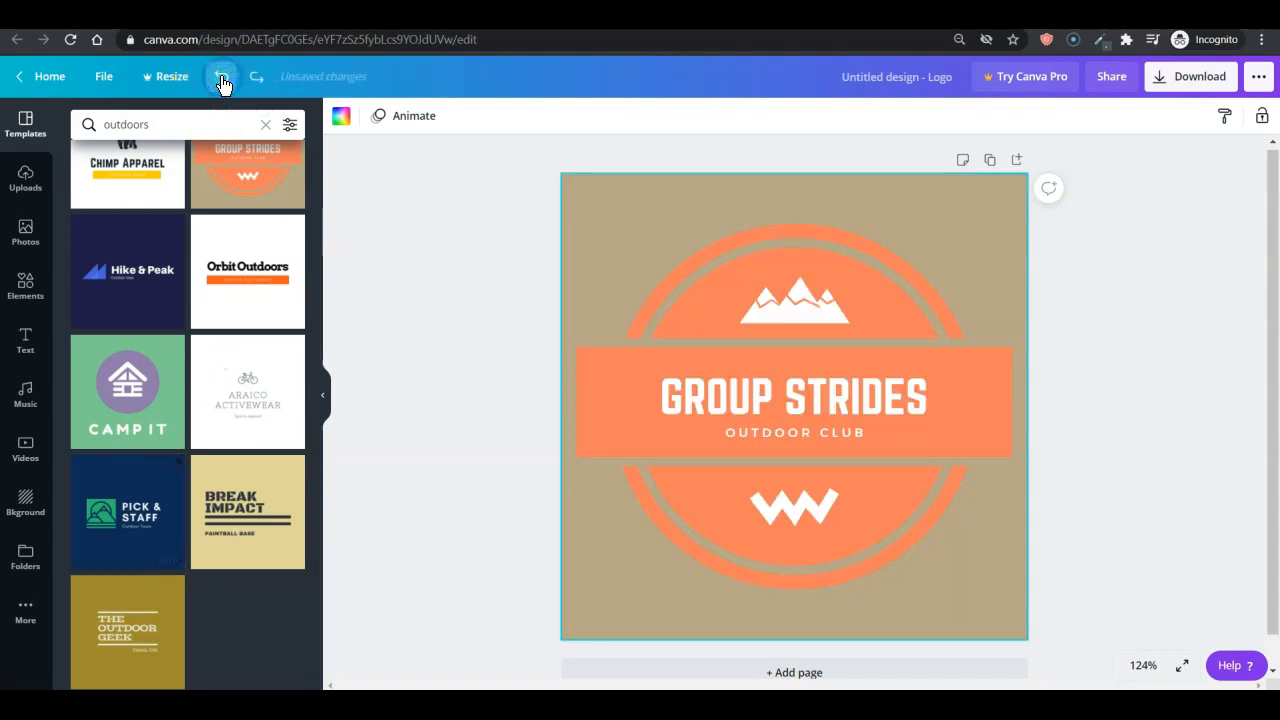
- Add a second page and apply the Pick & Staff template to it
{"action": "left_click", "coordinate": [1017, 161]}
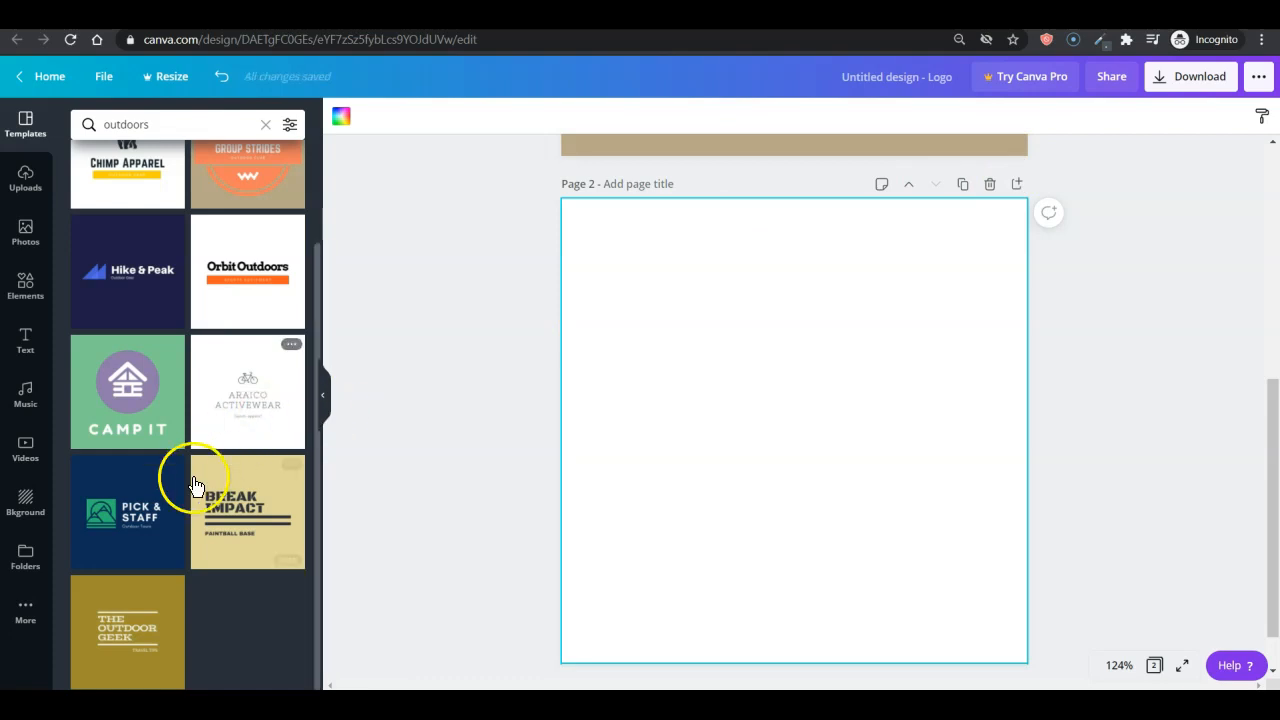
{"action": "left_click", "coordinate": [141, 521]}
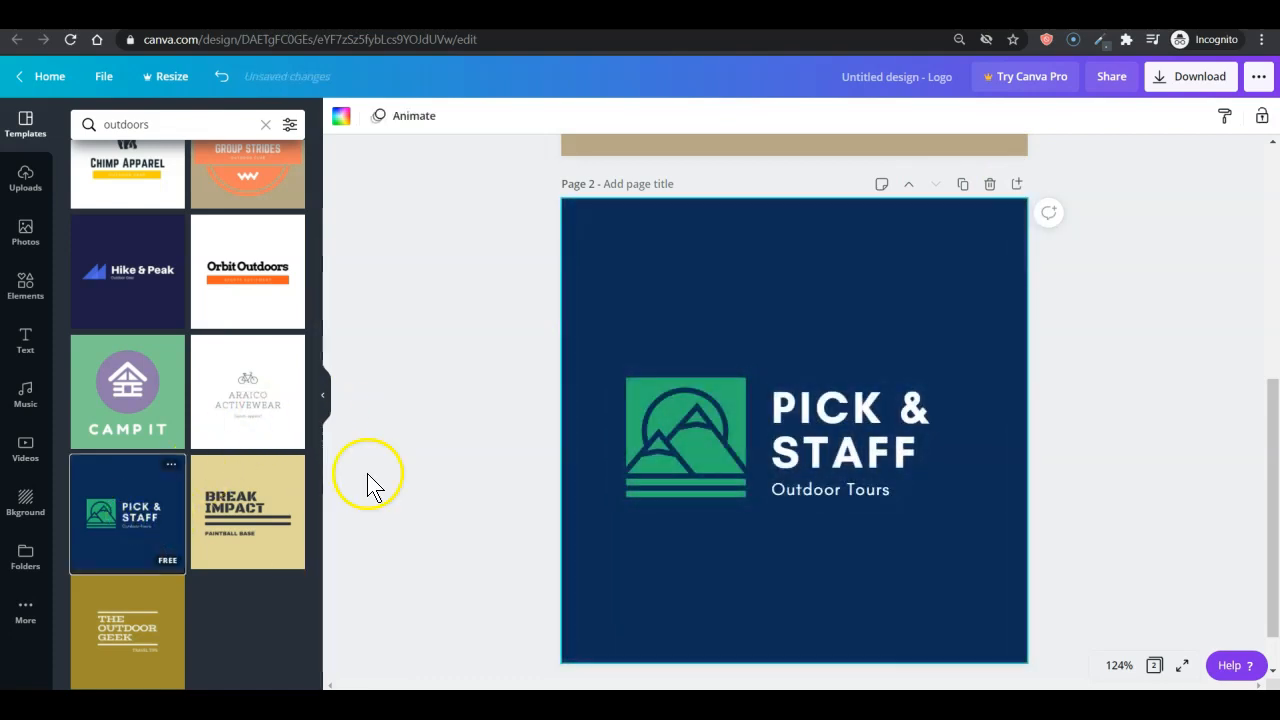
- Add a third page with the Break Impact template and delete that page again
{"action": "left_click", "coordinate": [1016, 184]}
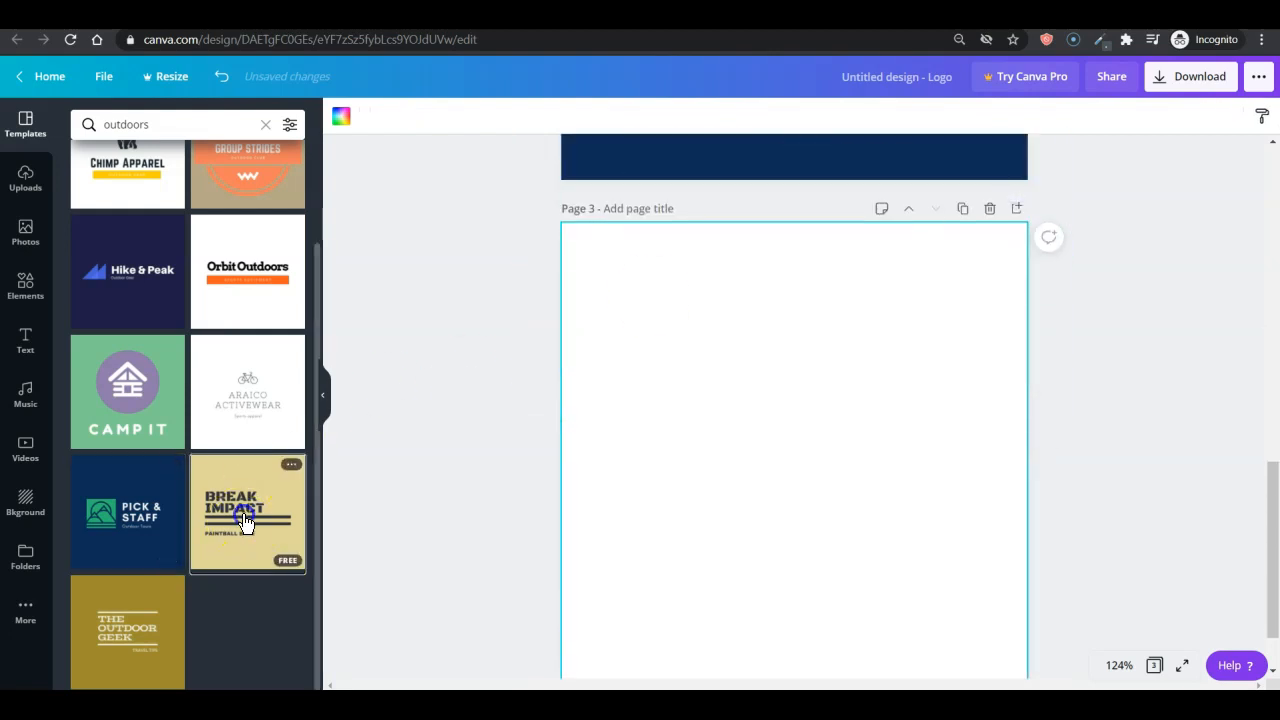
{"action": "left_click", "coordinate": [245, 522]}
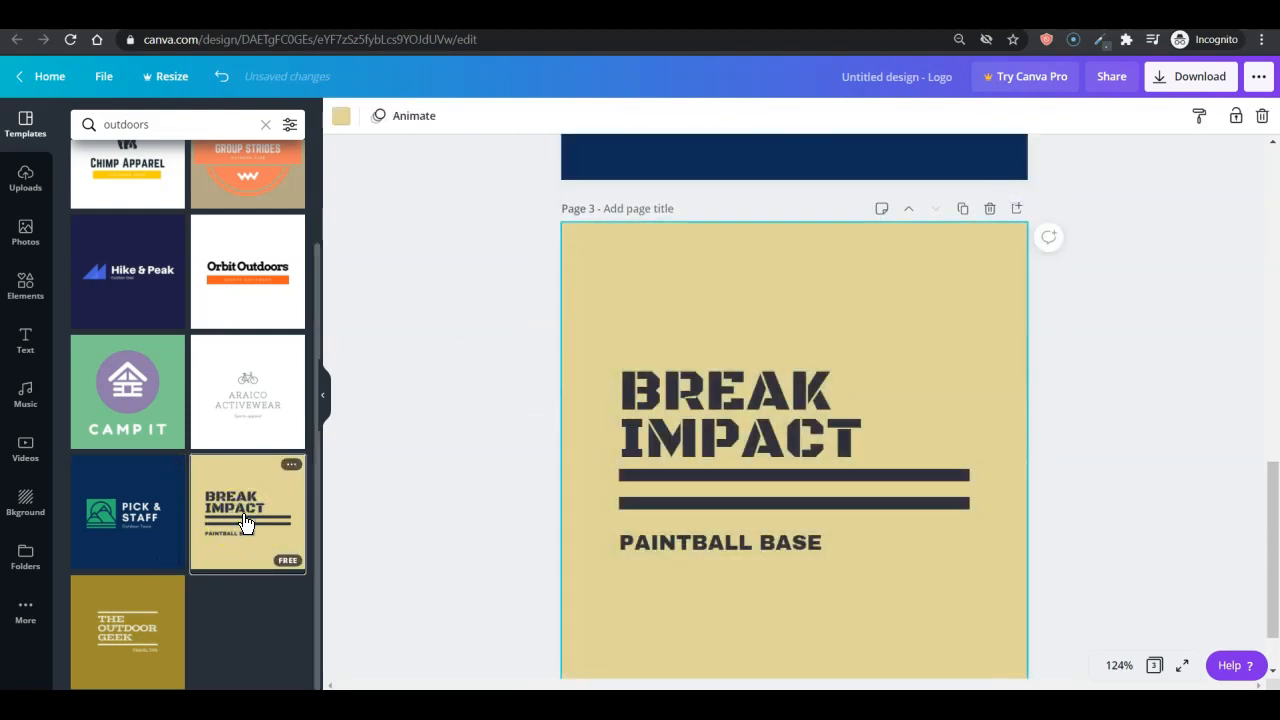
{"action": "left_click", "coordinate": [701, 391]}
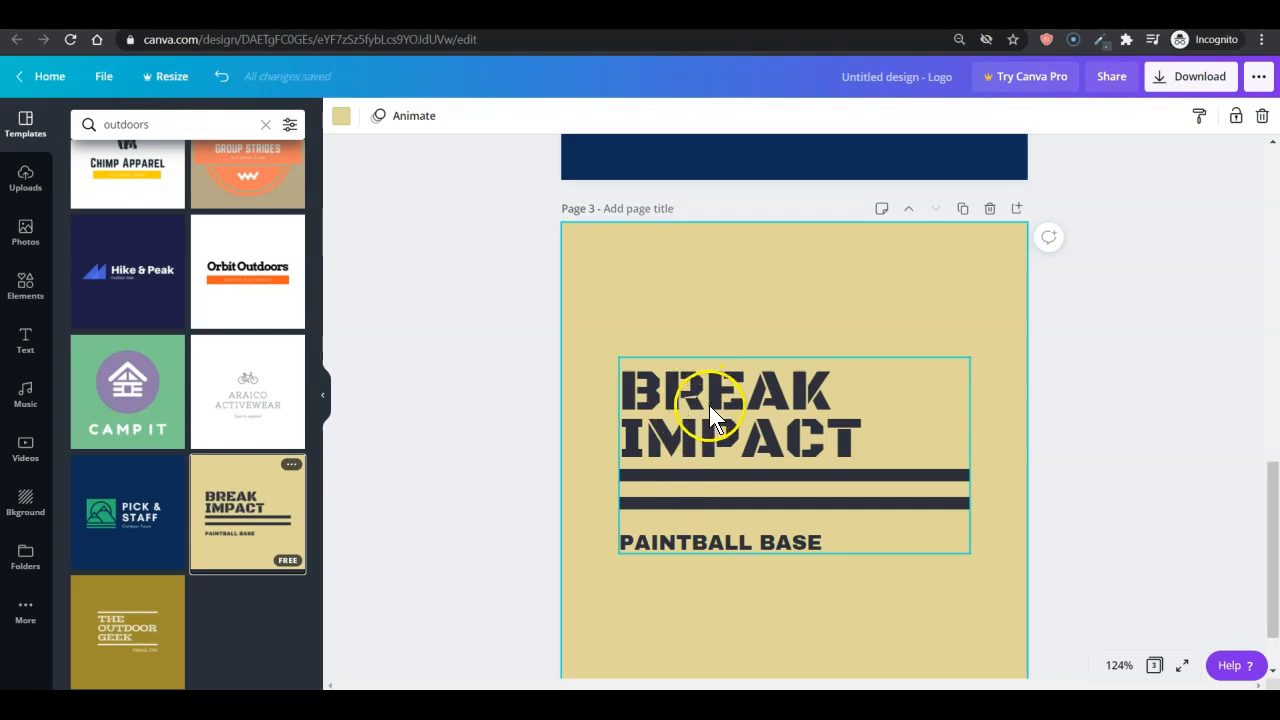
{"action": "left_click", "coordinate": [458, 416]}
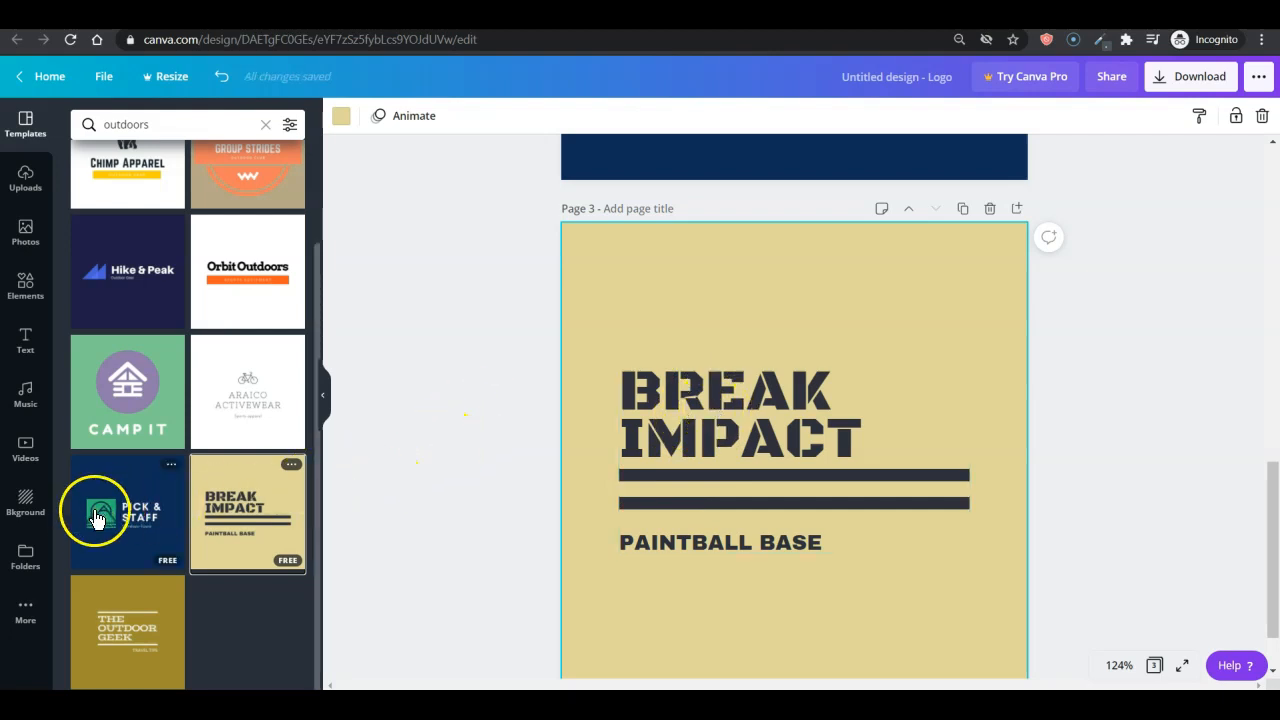
{"action": "left_click", "coordinate": [987, 208]}
- Compare the Group Strides logo on page 1 with the Pick & Staff logo on page 2
{"action": "scroll", "coordinate": [707, 405], "scroll_direction": "up", "scroll_amount": 3}
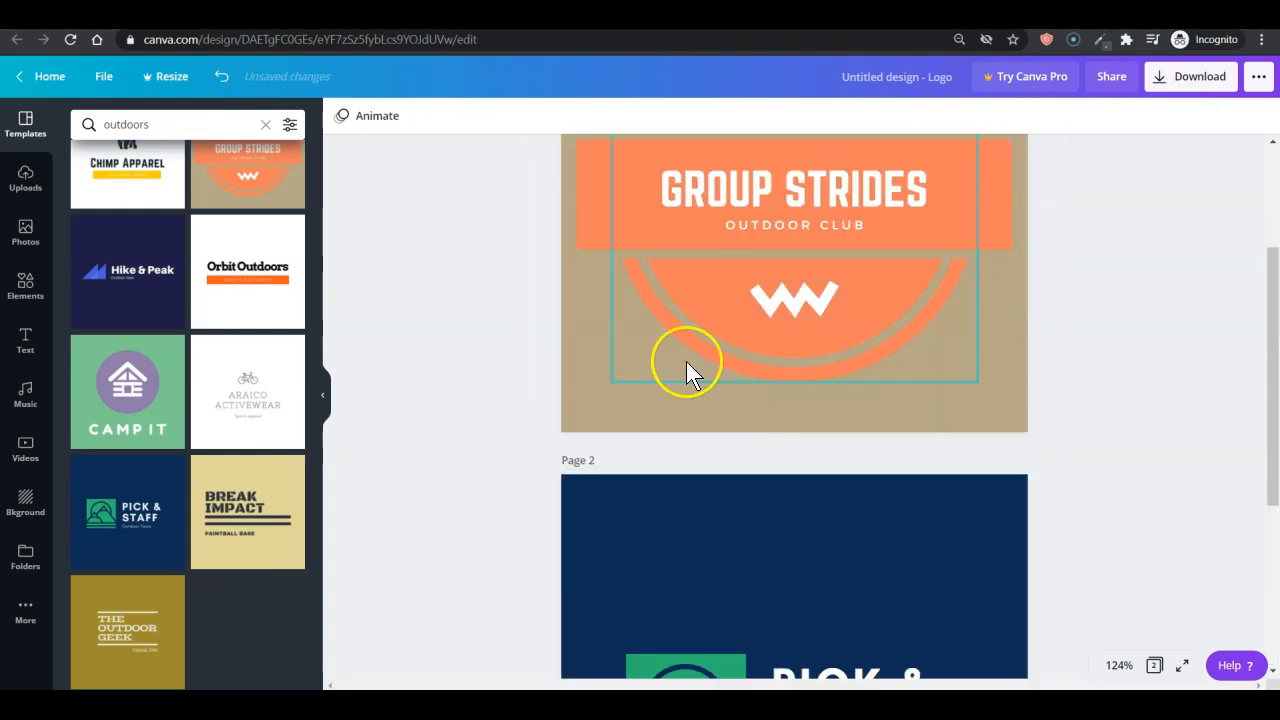
{"action": "scroll", "coordinate": [788, 357], "scroll_direction": "down", "scroll_amount": 2}
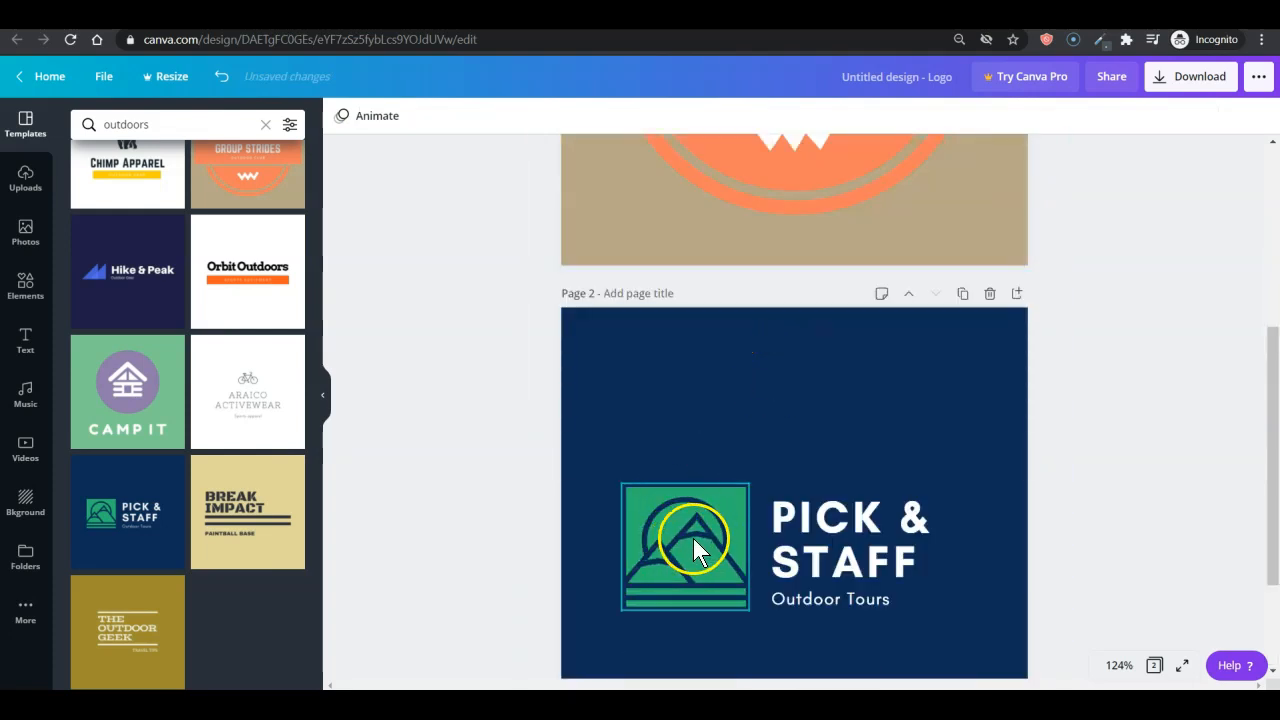
{"action": "scroll", "coordinate": [620, 500], "scroll_direction": "up", "scroll_amount": 4}
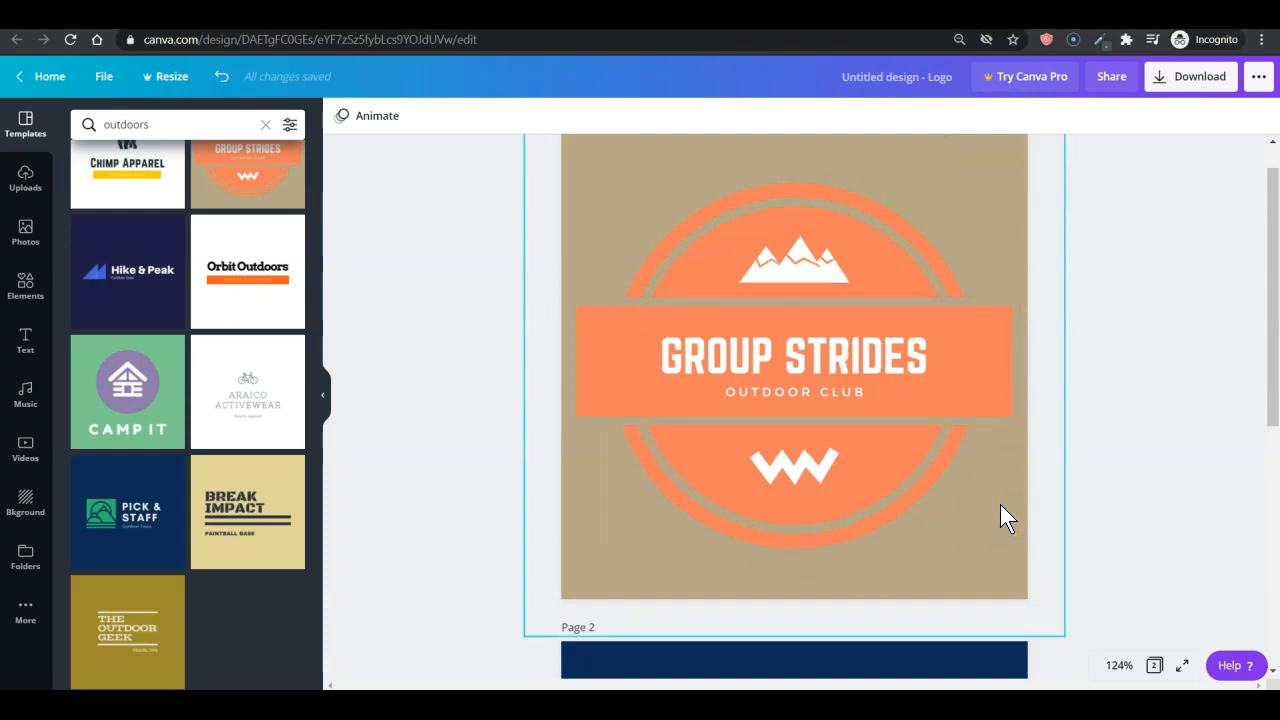
{"action": "scroll", "coordinate": [996, 506], "scroll_direction": "down", "scroll_amount": 4}
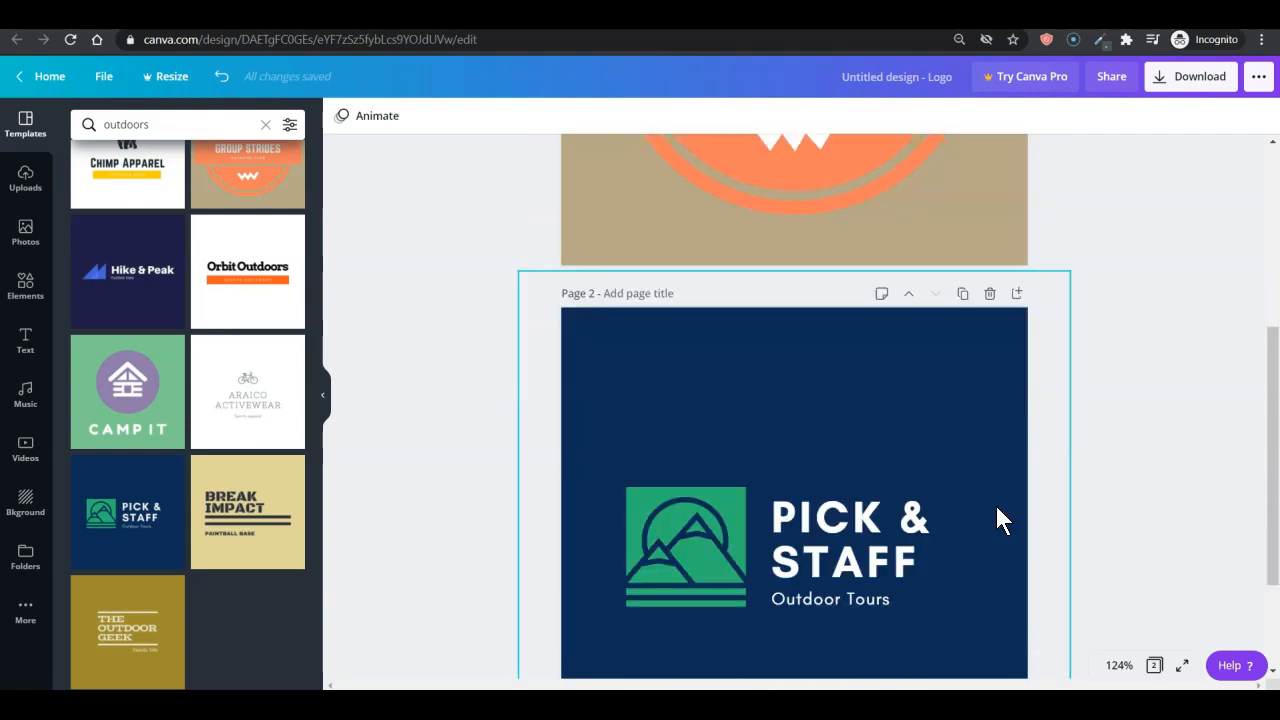
{"action": "scroll", "coordinate": [940, 488], "scroll_direction": "up", "scroll_amount": 4}
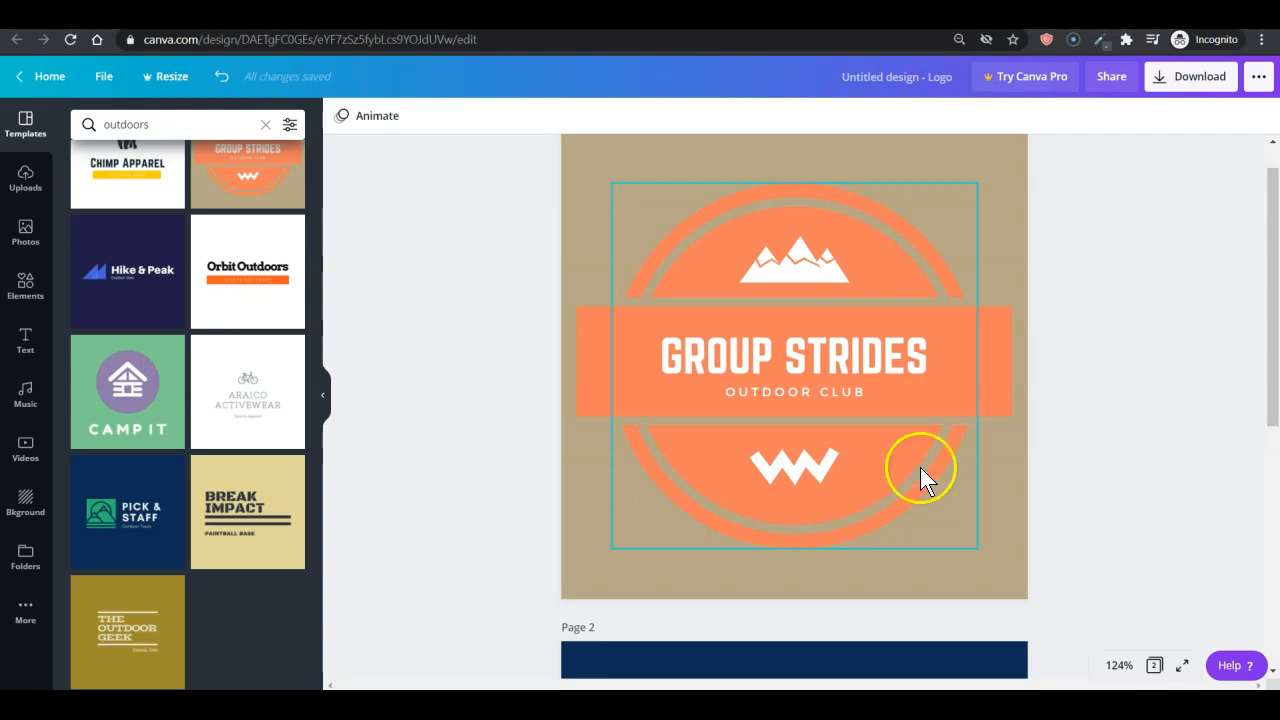
{"action": "scroll", "coordinate": [934, 483], "scroll_direction": "down", "scroll_amount": 4}
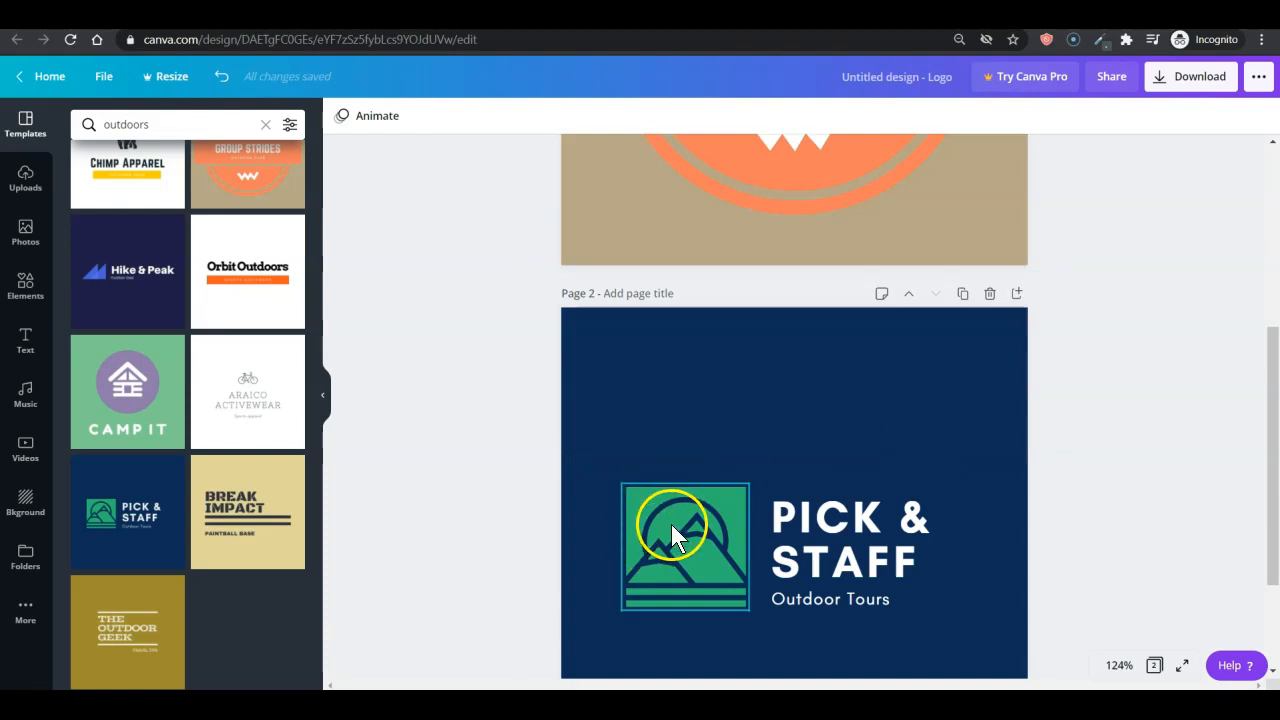
- Move the green mountain emblem from page 2 onto page 1, in the lower-left corner of the Group Strides design
{"action": "left_click", "coordinate": [671, 534]}
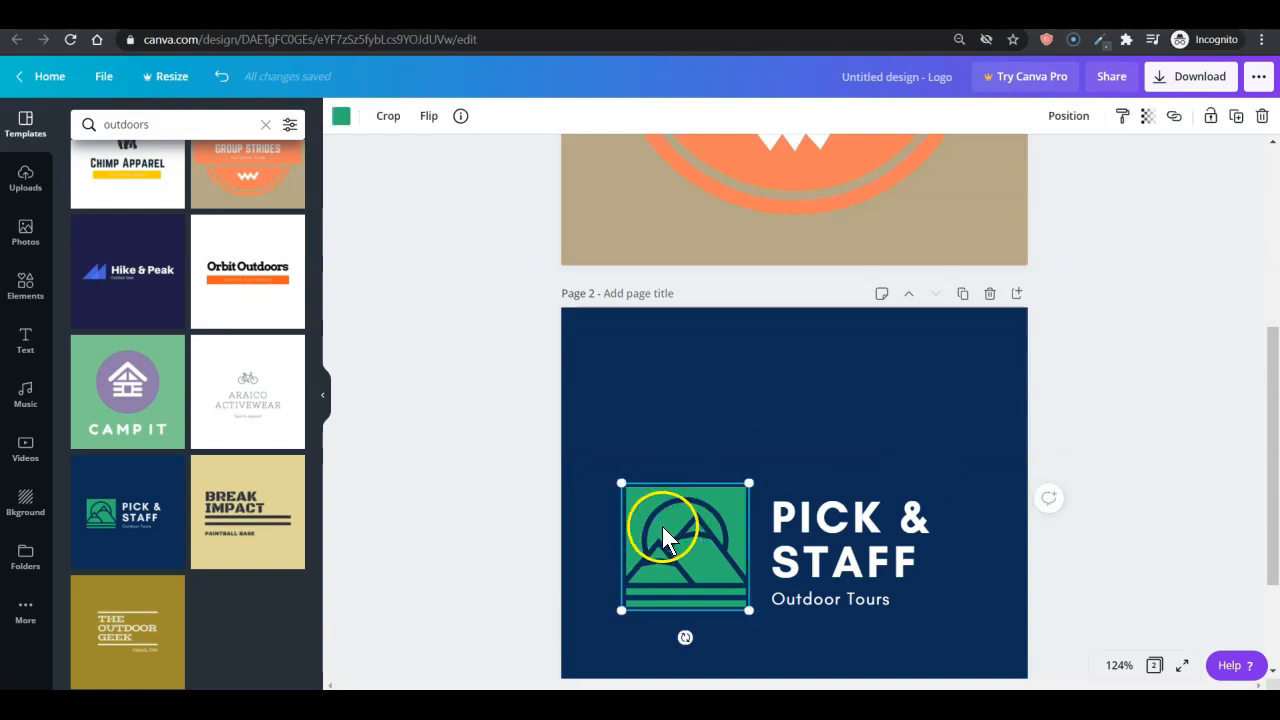
{"action": "left_click_drag", "start_coordinate": [663, 514], "coordinate": [634, 252]}
{"action": "scroll", "coordinate": [693, 375], "scroll_direction": "up", "scroll_amount": 4}
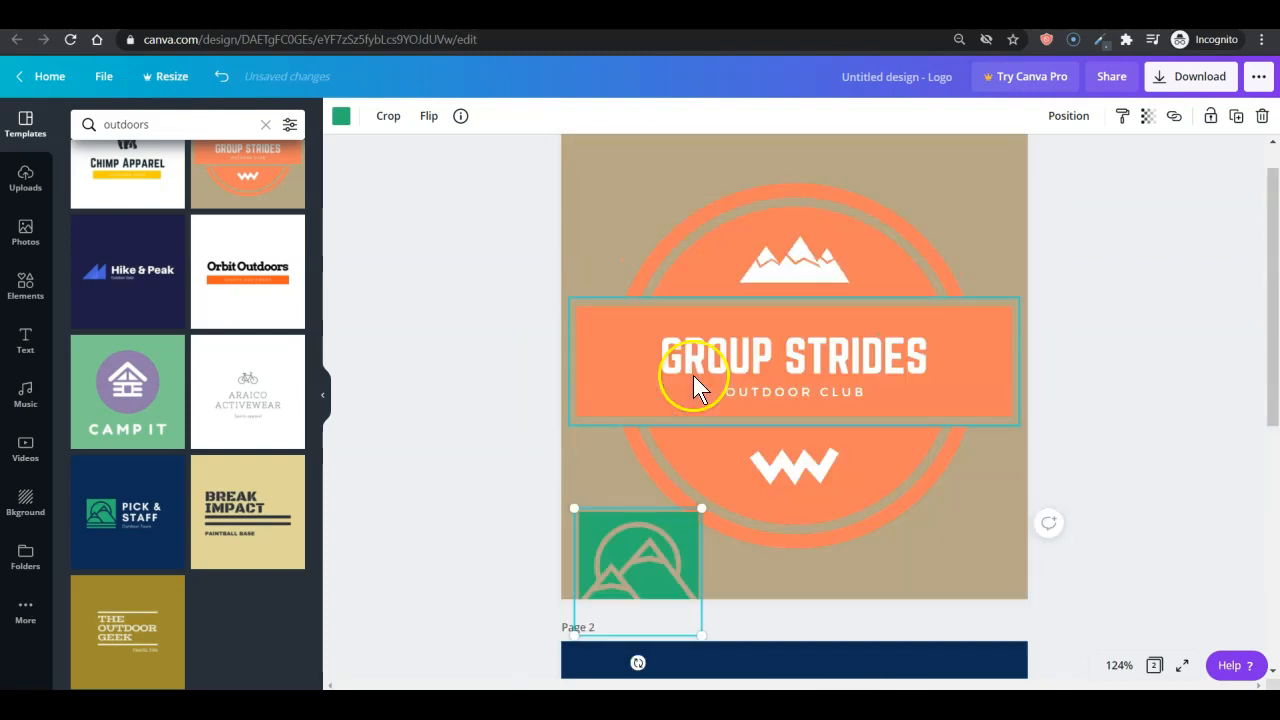
{"action": "left_click_drag", "start_coordinate": [655, 552], "coordinate": [649, 517]}
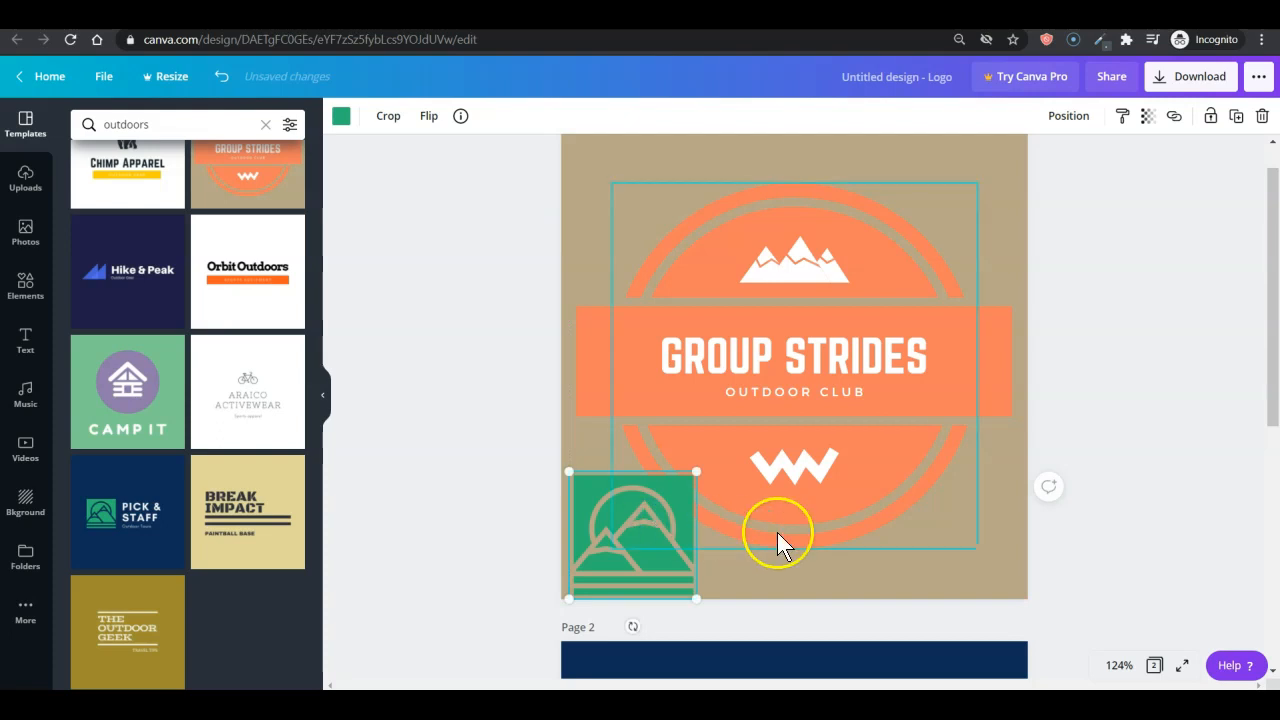
- Delete the white zigzag below the banner and fit the green mountain emblem, reduced in size, into its place
{"action": "left_click", "coordinate": [794, 464]}
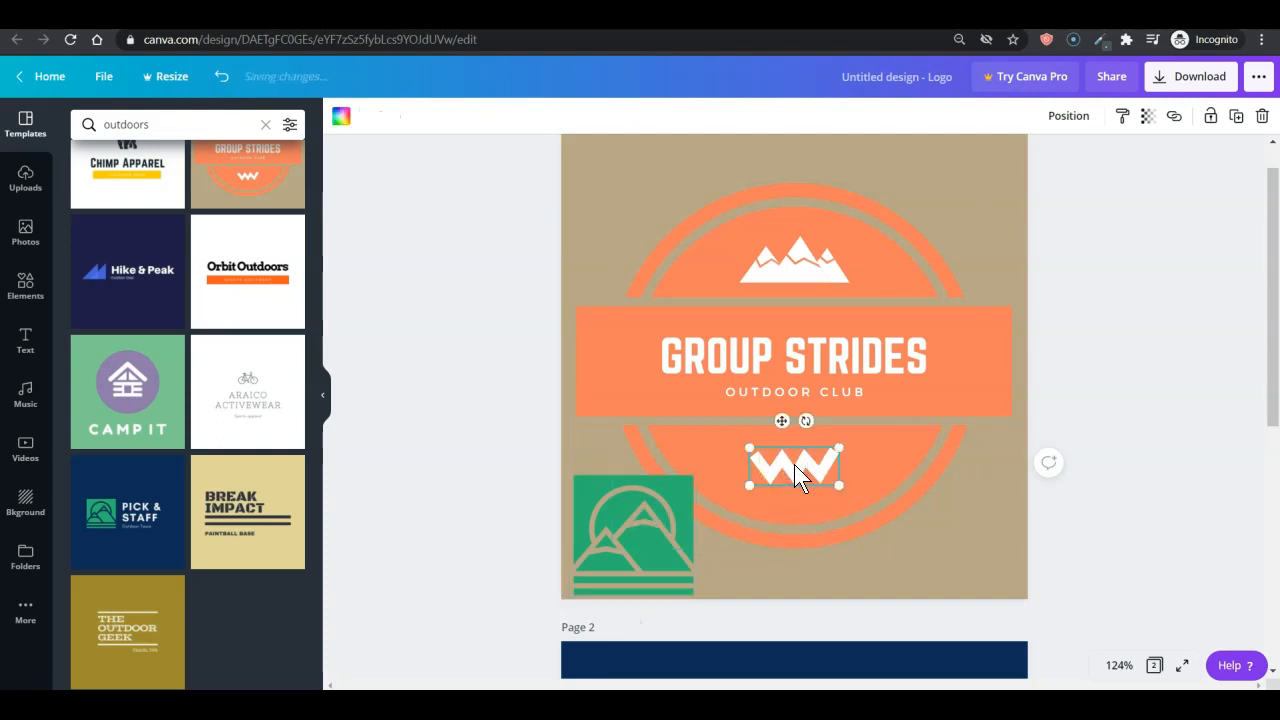
{"action": "key", "text": "Delete"}
{"action": "left_click", "coordinate": [651, 537]}
{"action": "left_click_drag", "start_coordinate": [651, 537], "coordinate": [777, 486]}
{"action": "left_click_drag", "start_coordinate": [736, 537], "coordinate": [796, 481]}
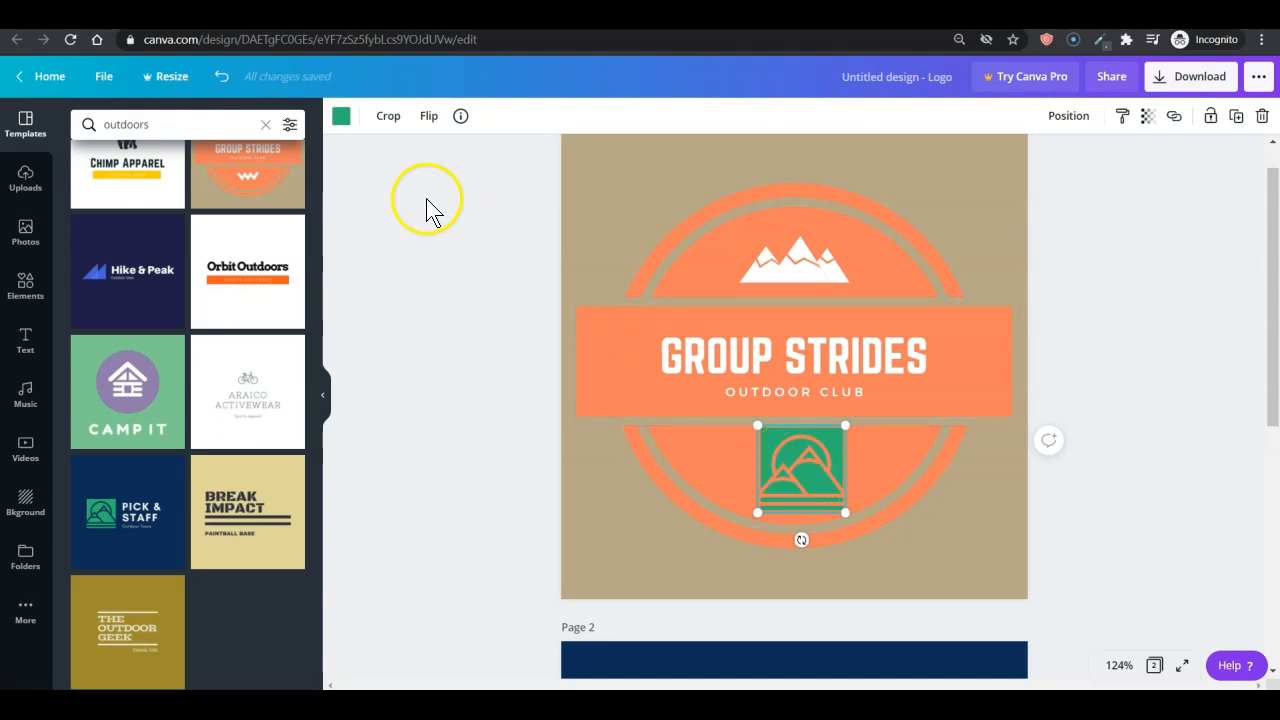
- Recolor the mountain emblem white and center it in the lower half of the circle
{"action": "left_click", "coordinate": [343, 118]}
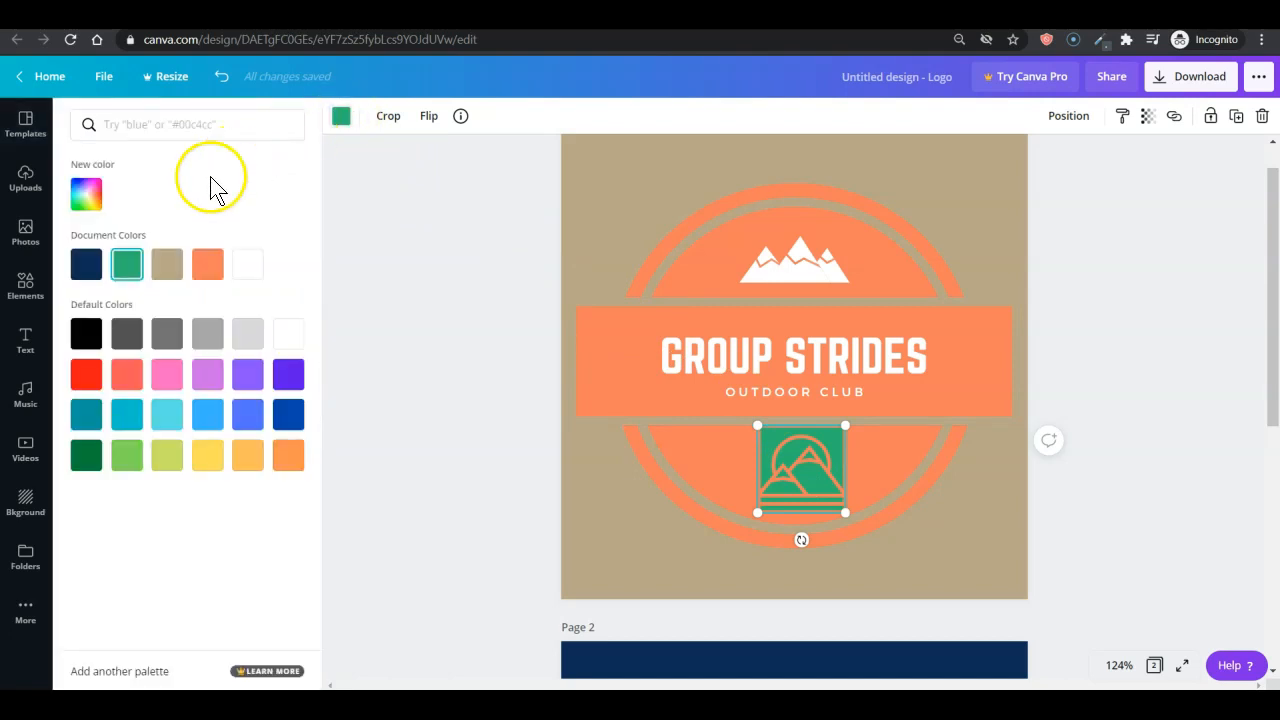
{"action": "left_click", "coordinate": [289, 335]}
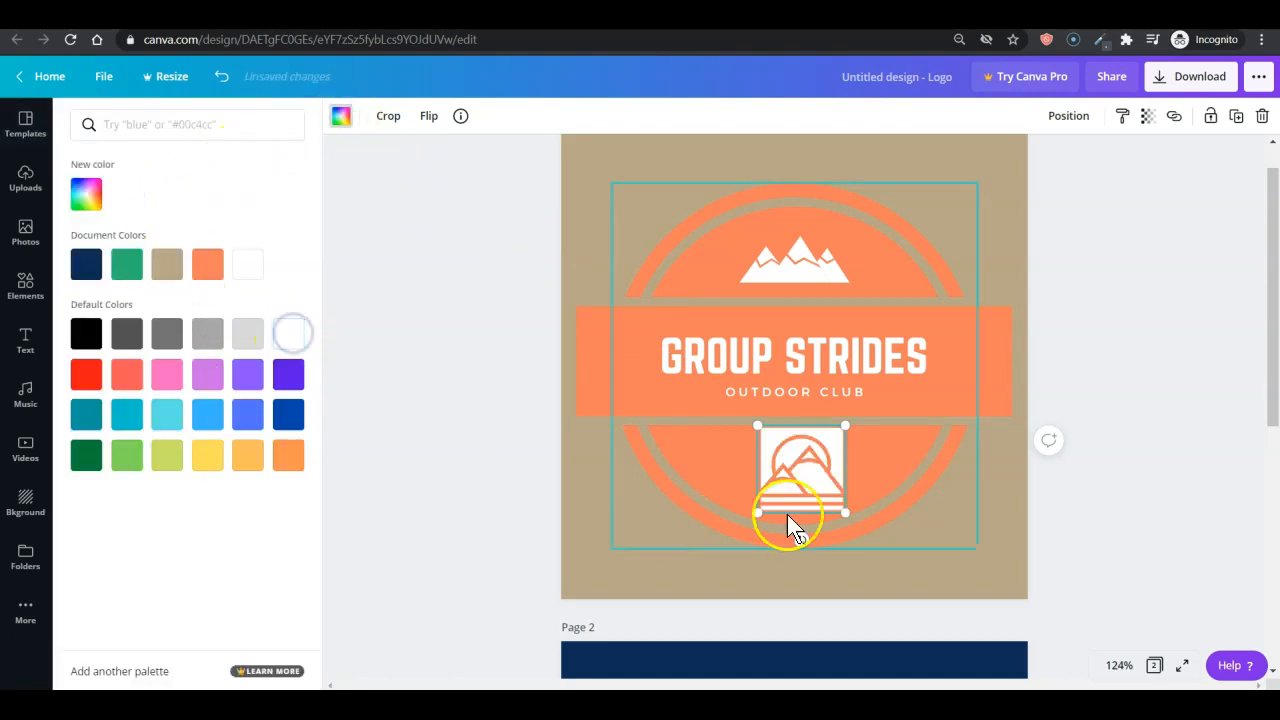
{"action": "left_click_drag", "start_coordinate": [791, 455], "coordinate": [792, 460]}
{"action": "left_click", "coordinate": [686, 491]}
{"action": "left_click", "coordinate": [633, 493]}
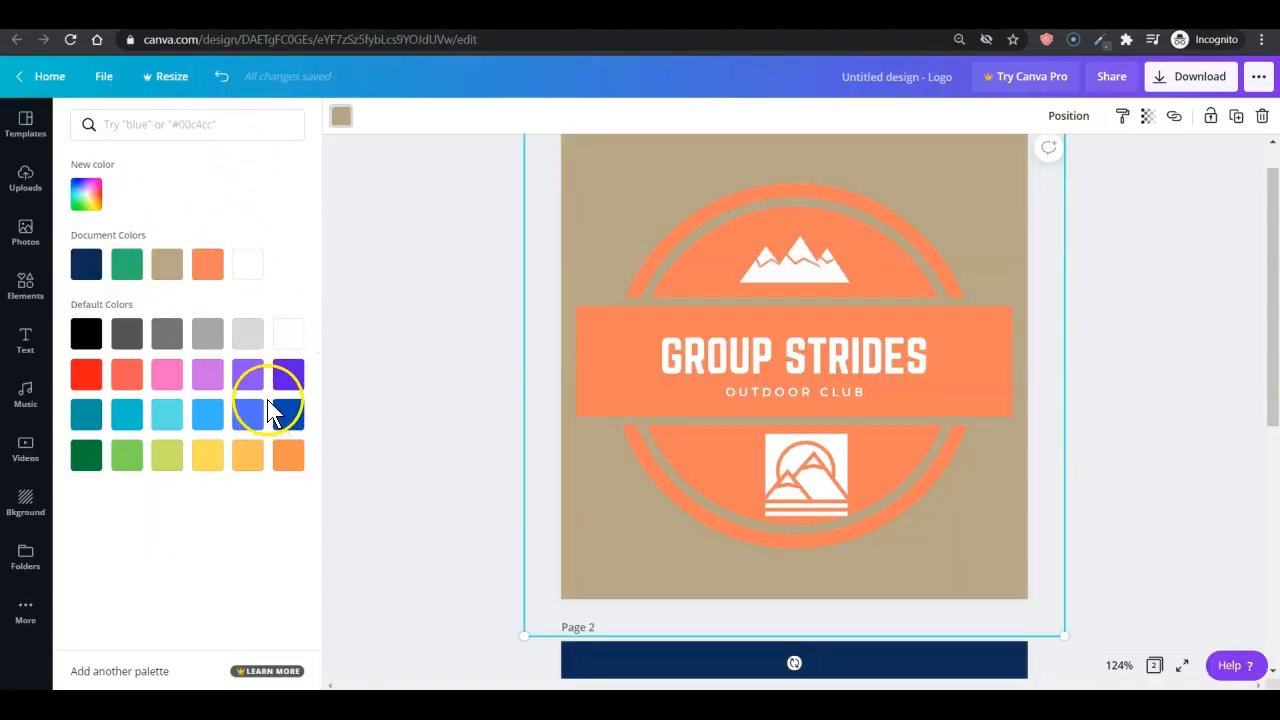
- Switch to the Chrome Web Store and search for the ColorZilla extension
{"action": "left_click", "coordinate": [144, 124]}
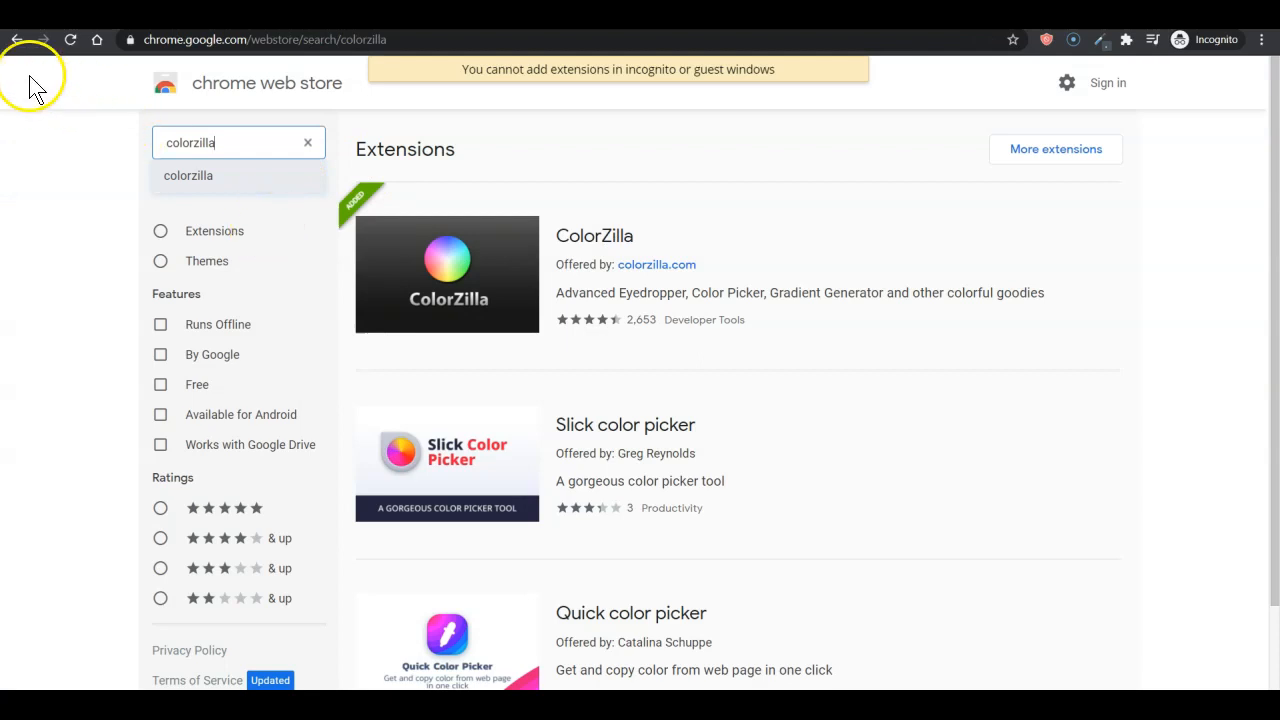
{"action": "left_click", "coordinate": [17, 40]}
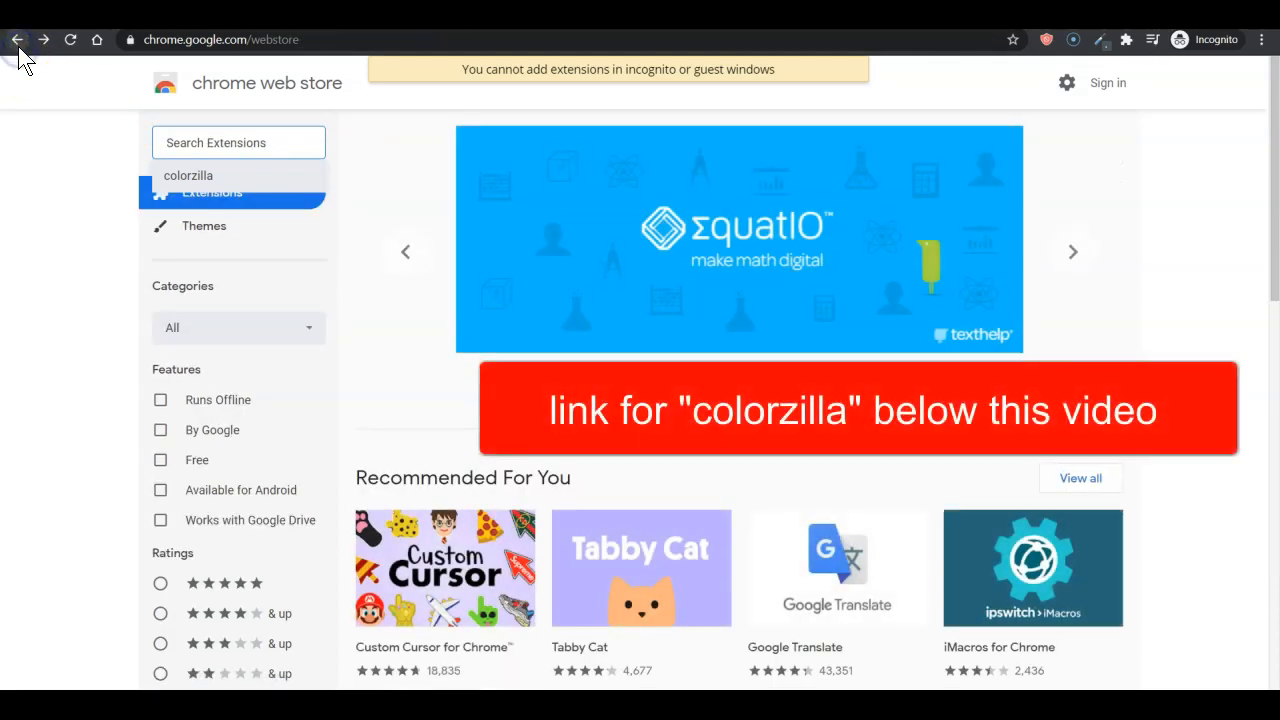
{"action": "left_click", "coordinate": [189, 176]}
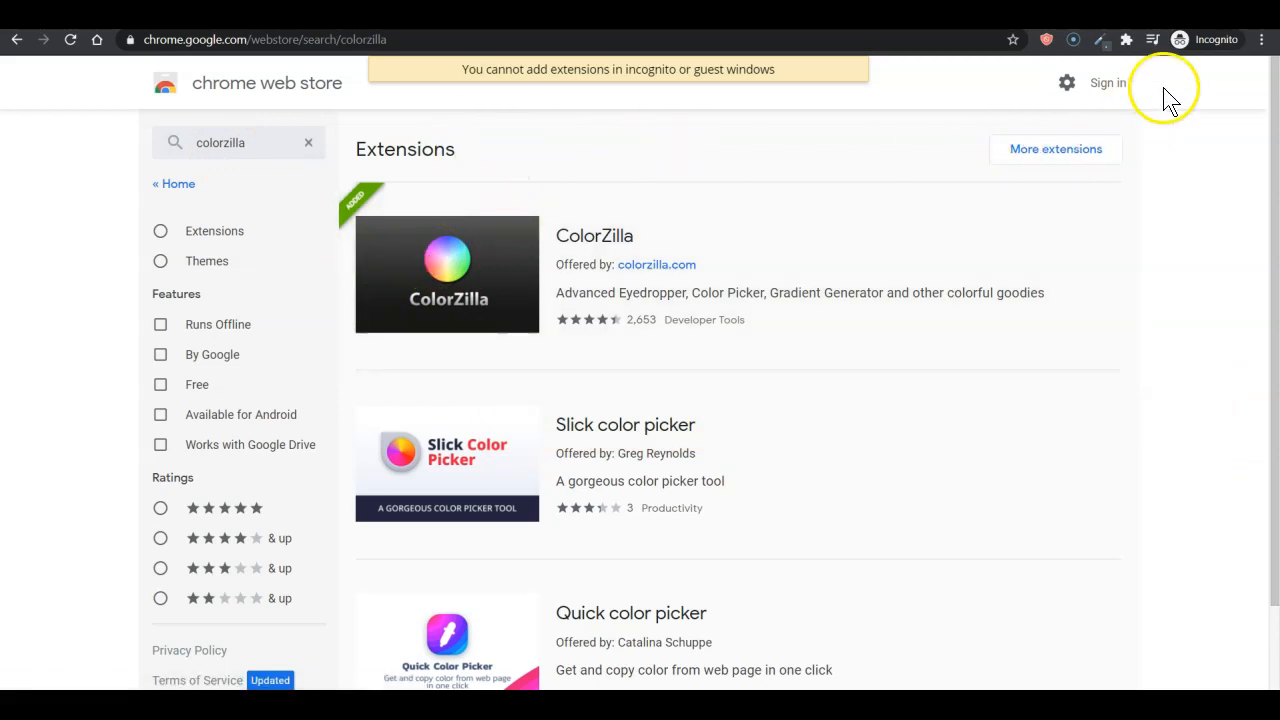
{"action": "left_click", "coordinate": [1100, 40]}
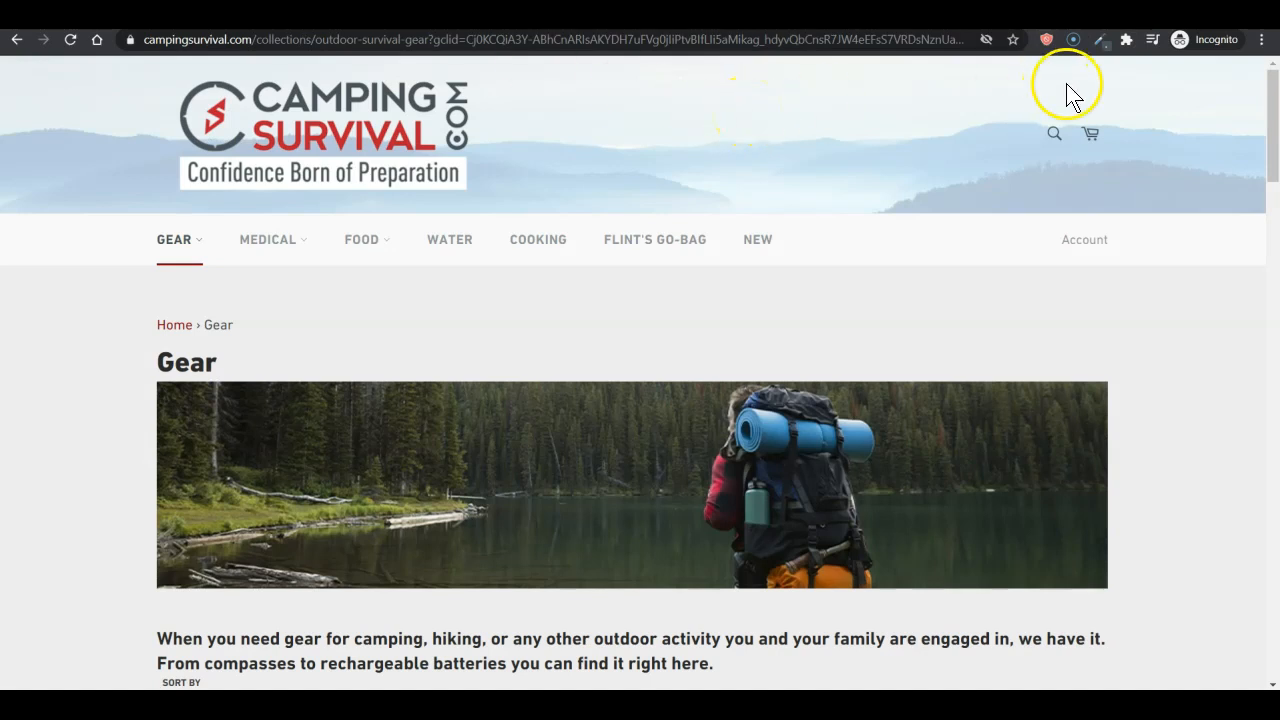
- On the Camping Survival website, copy the red #BE1F31 from the word SURVIVAL in the logo with the ColorZilla color picker
{"action": "left_click", "coordinate": [1103, 38]}
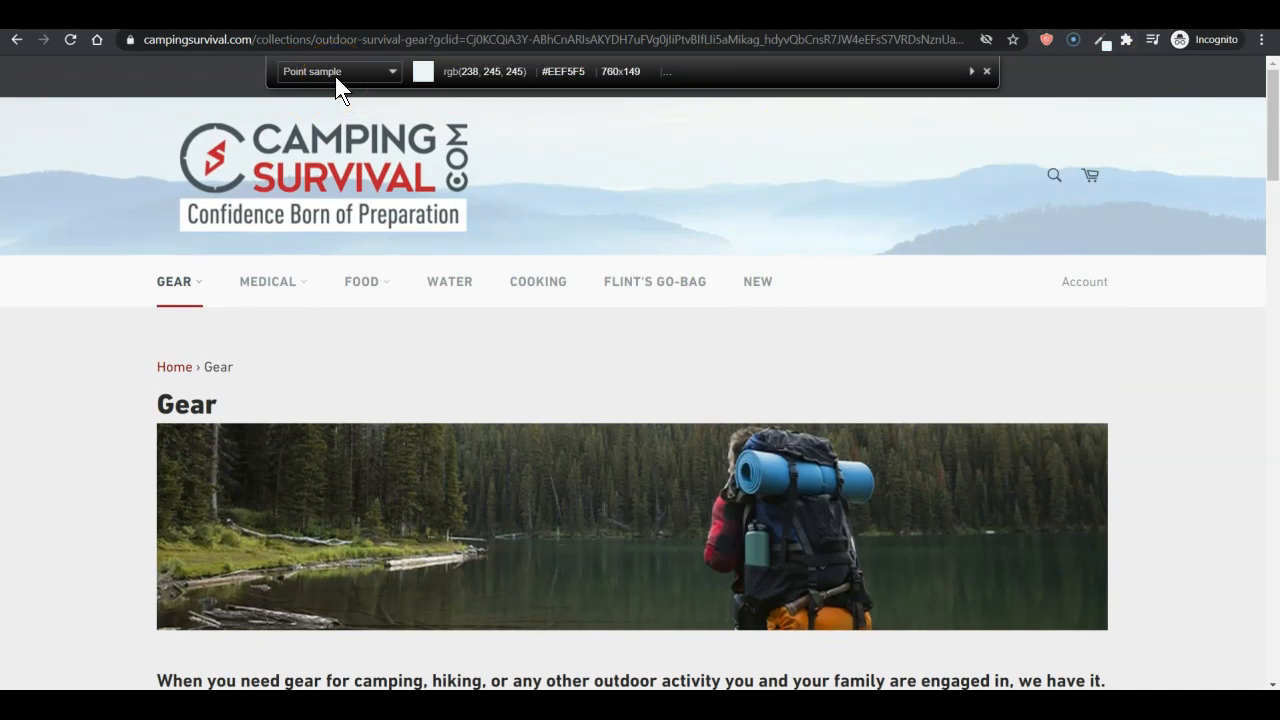
{"action": "left_click", "coordinate": [417, 71]}
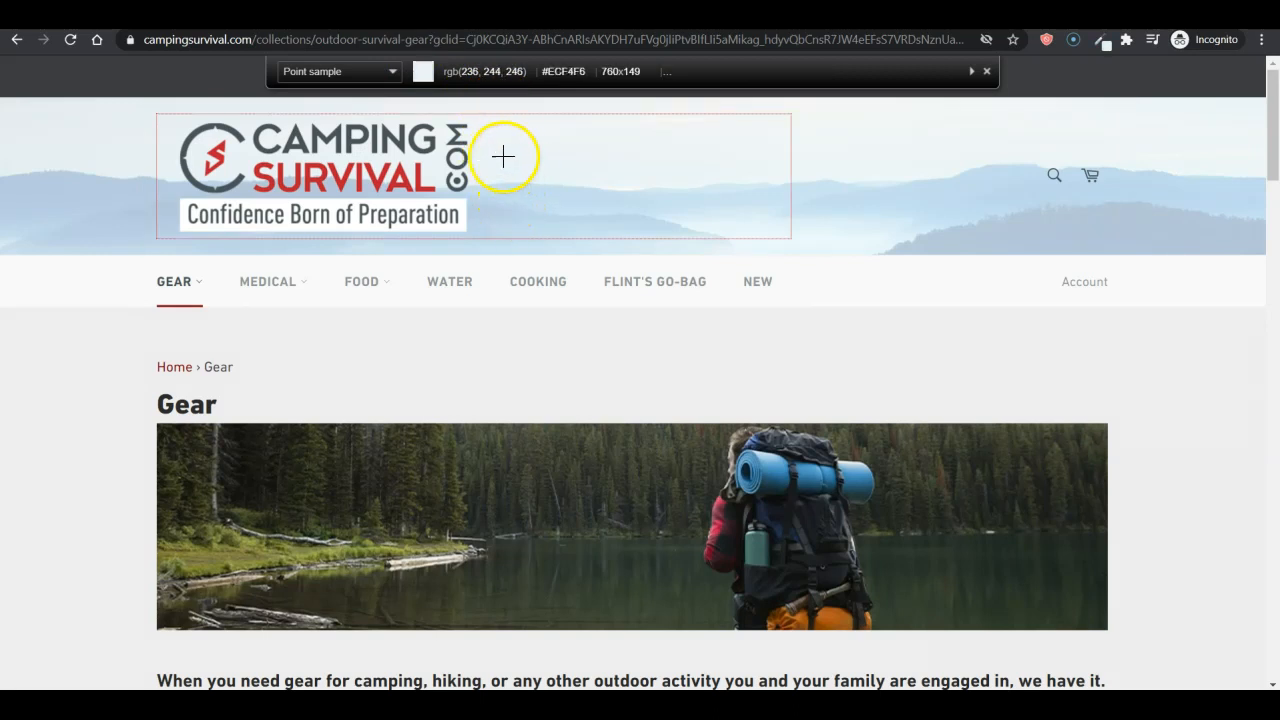
{"action": "left_click", "coordinate": [418, 170]}
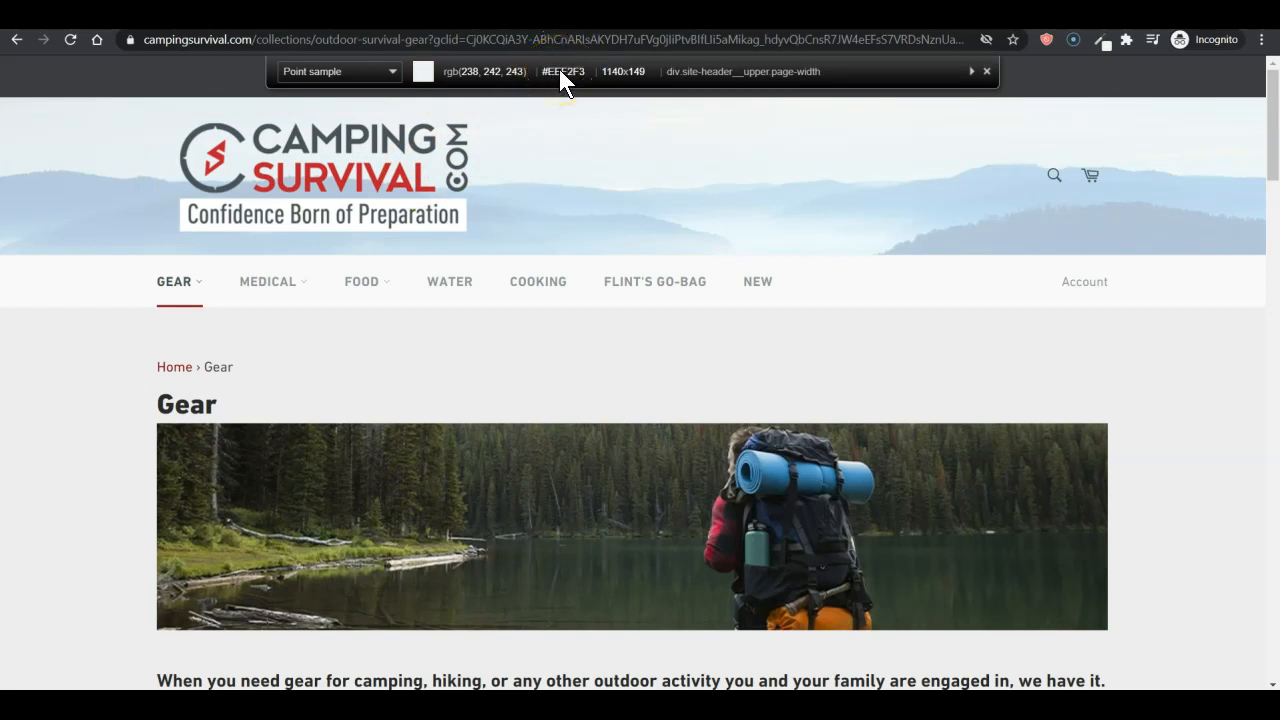
{"action": "left_click", "coordinate": [368, 170]}
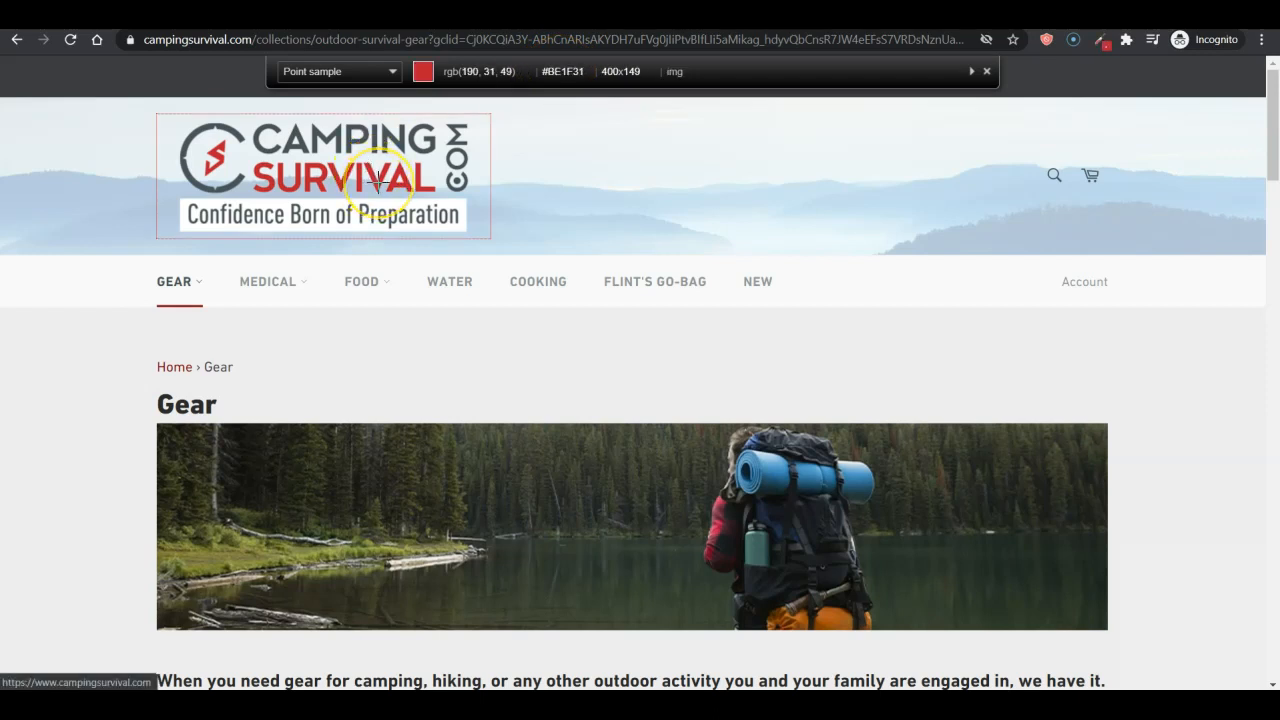
{"action": "left_click", "coordinate": [423, 72]}
{"action": "left_click", "coordinate": [375, 180]}
{"action": "left_click", "coordinate": [378, 182]}
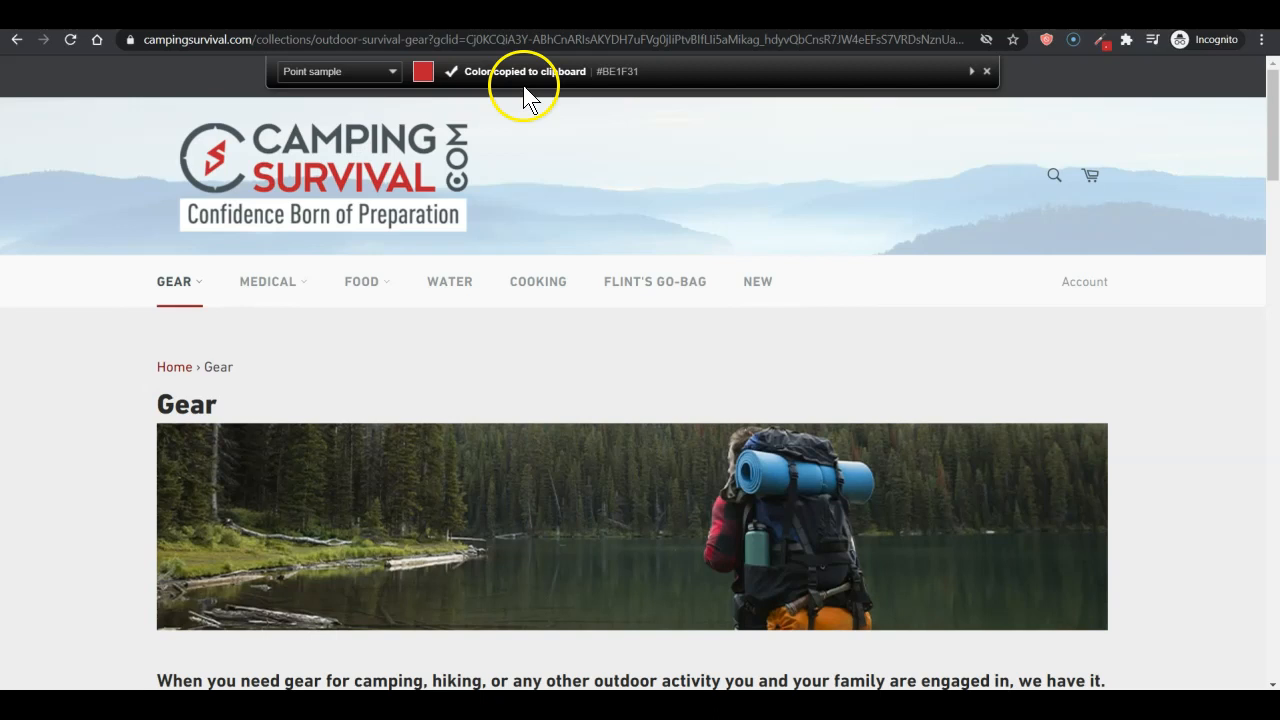
- Switch to Canva and set the banner behind GROUP STRIDES to the color #BE1F31
{"action": "key", "text": "ctrl+Tab"}
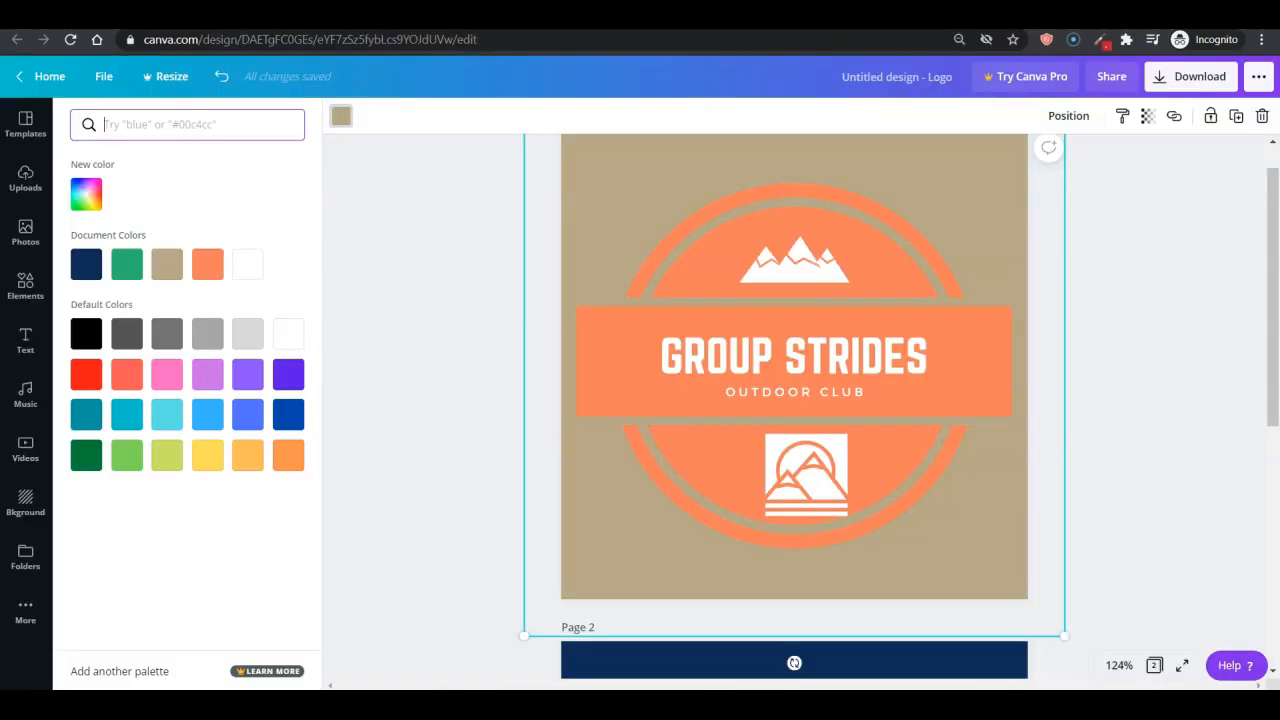
{"action": "left_click", "coordinate": [171, 123]}
{"action": "key", "text": "ctrl+v"}
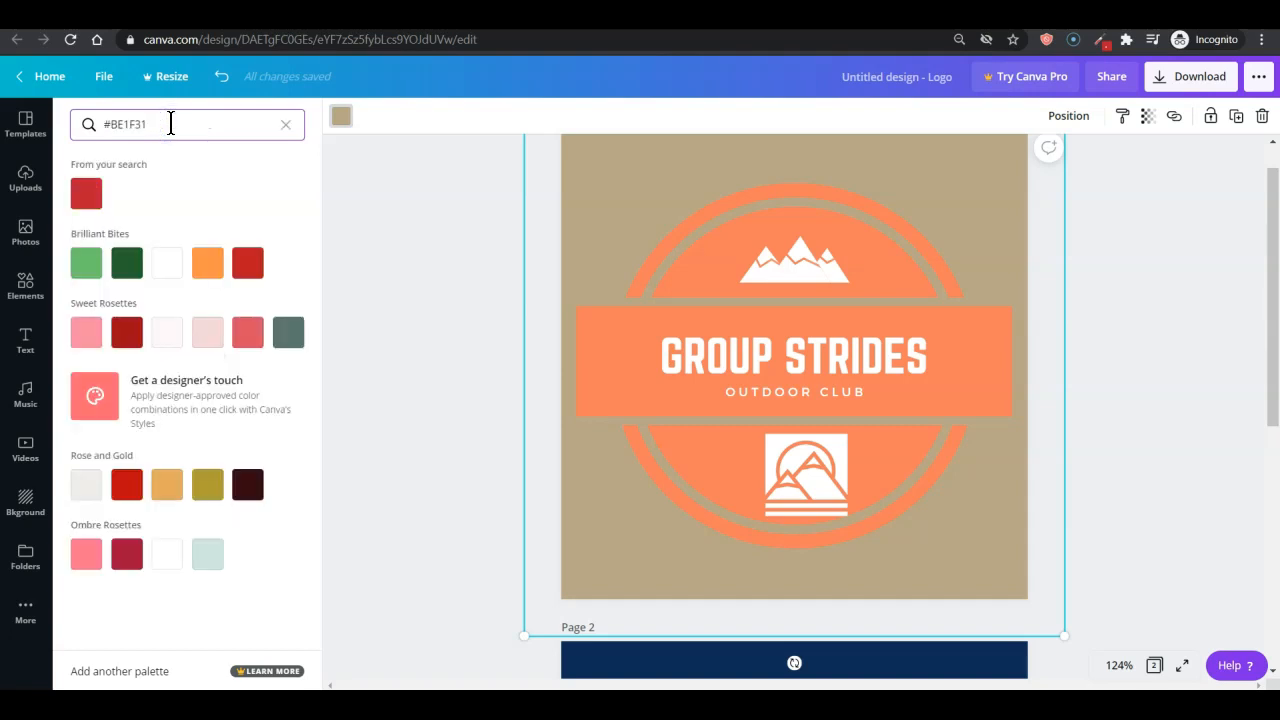
{"action": "left_click", "coordinate": [86, 194]}
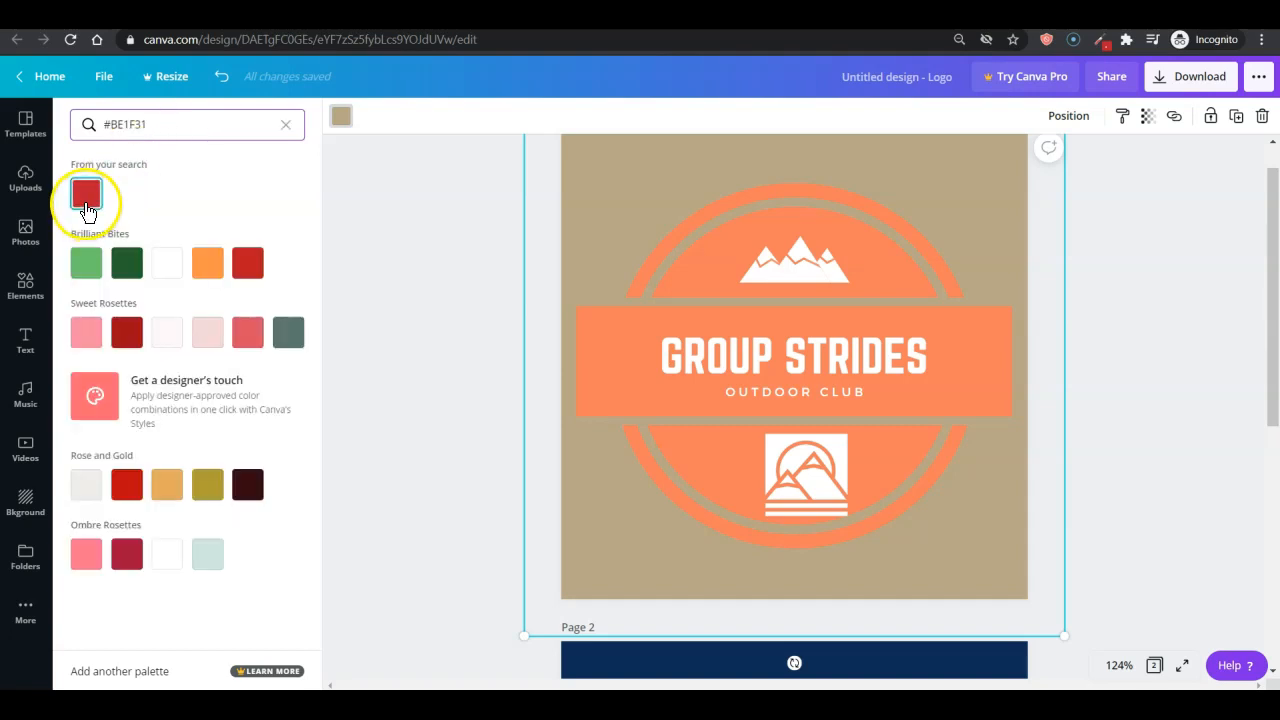
{"action": "left_click", "coordinate": [88, 205]}
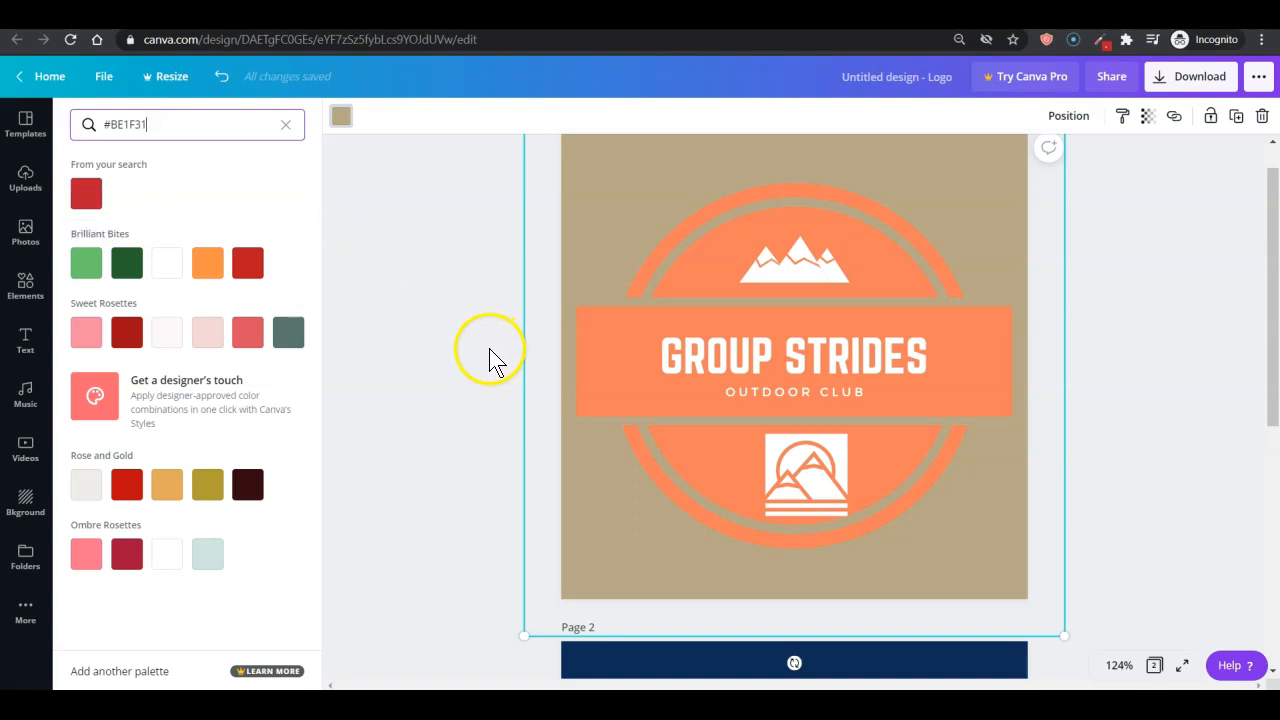
{"action": "left_click", "coordinate": [605, 360]}
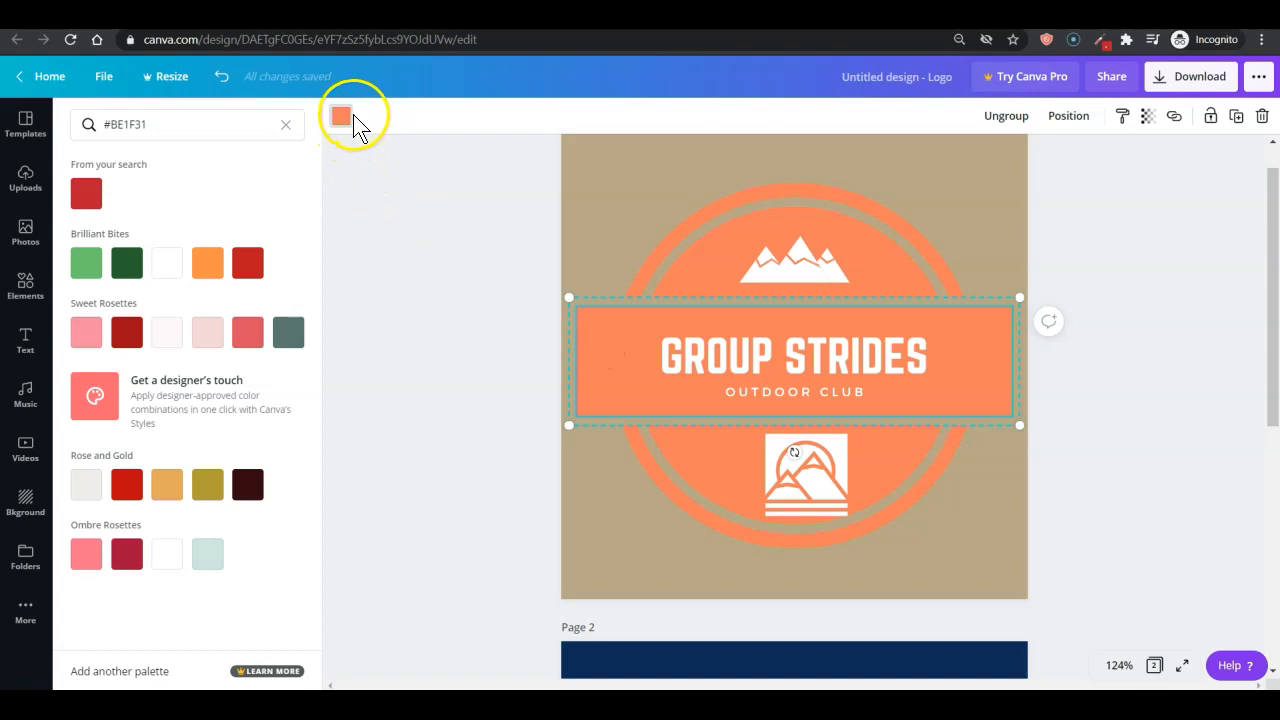
{"action": "left_click", "coordinate": [88, 196]}
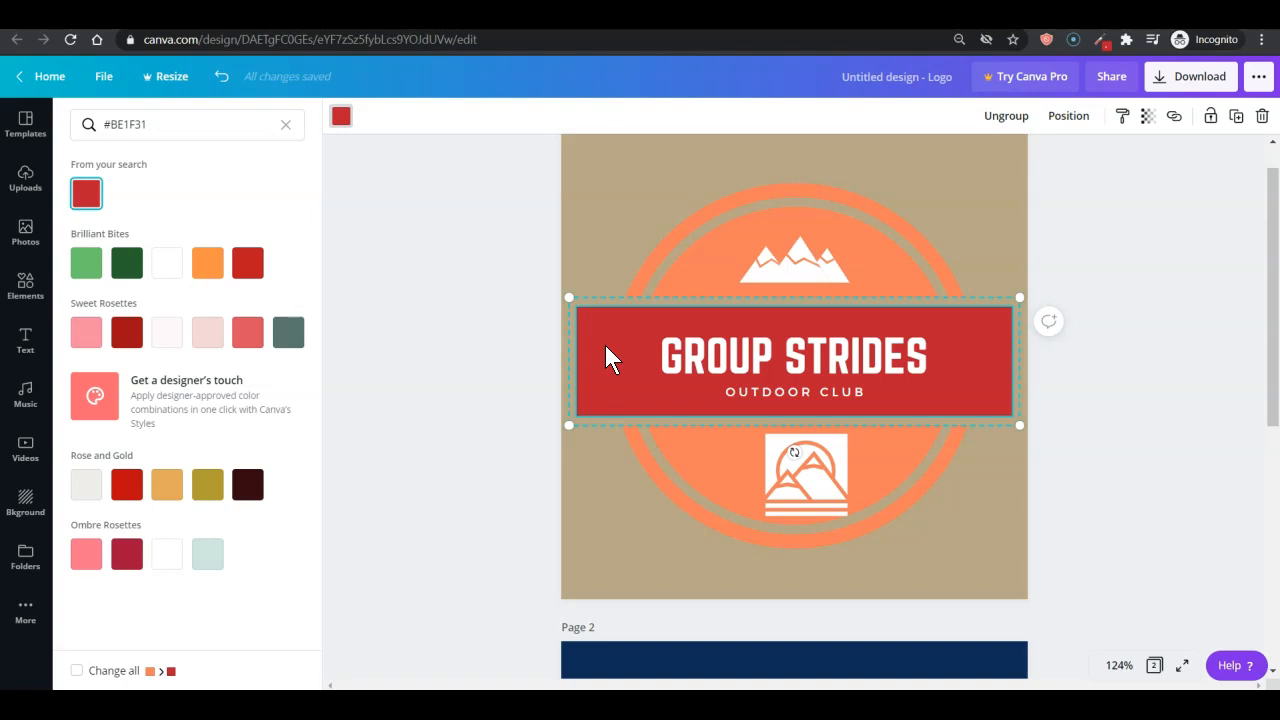
- Return to the Camping Survival website and copy the dark gray #4C5458 from the word CAMPING in the logo with ColorZilla
{"action": "left_click", "coordinate": [709, 268]}
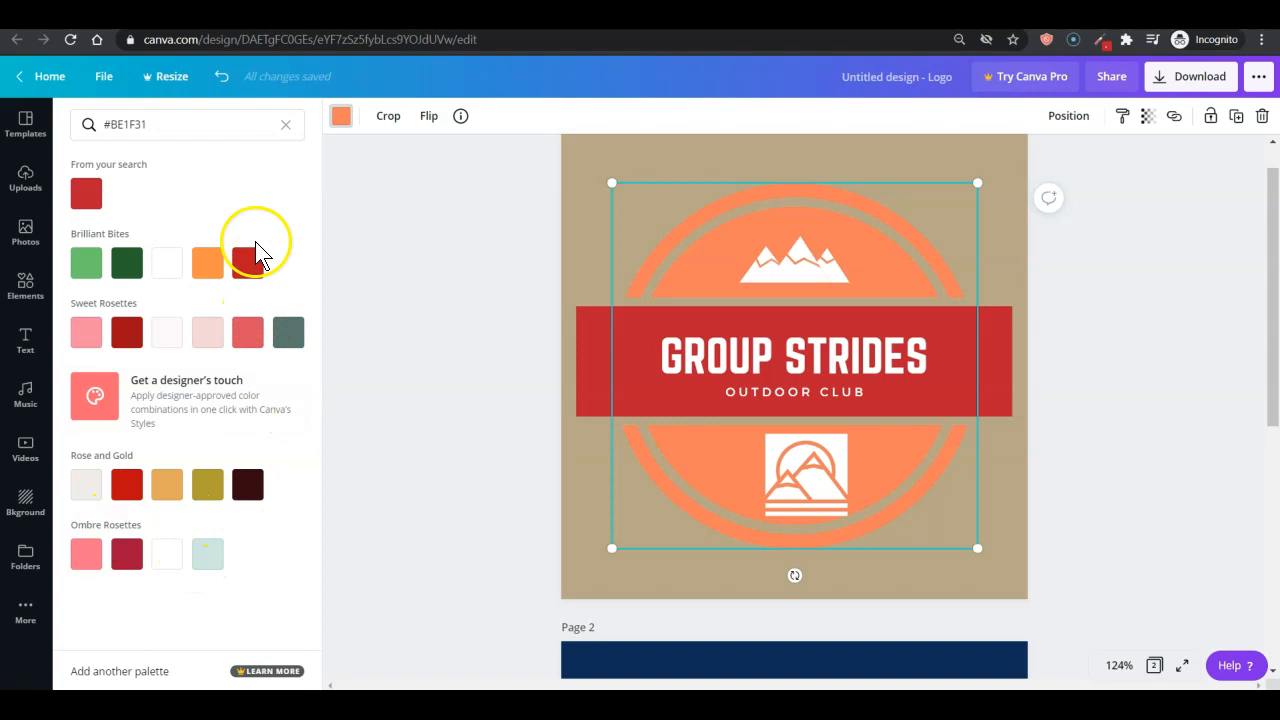
{"action": "key", "text": "ctrl+Tab"}
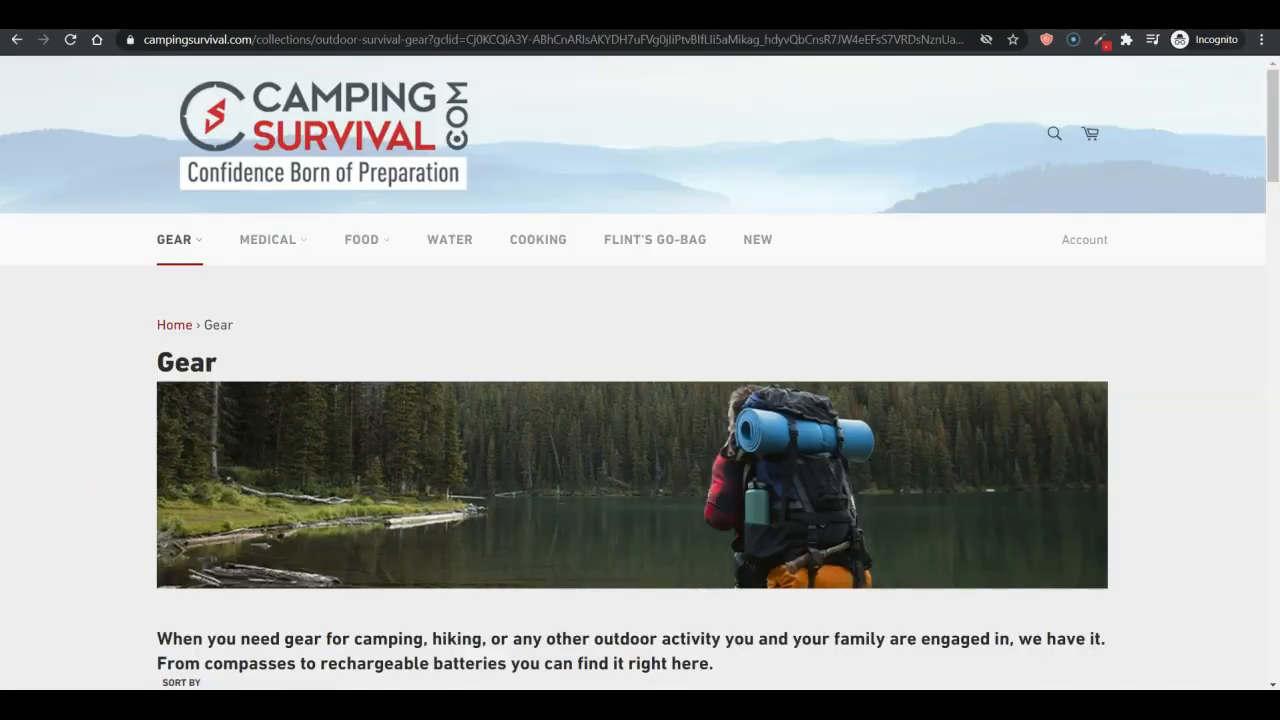
{"action": "left_click", "coordinate": [1101, 38]}
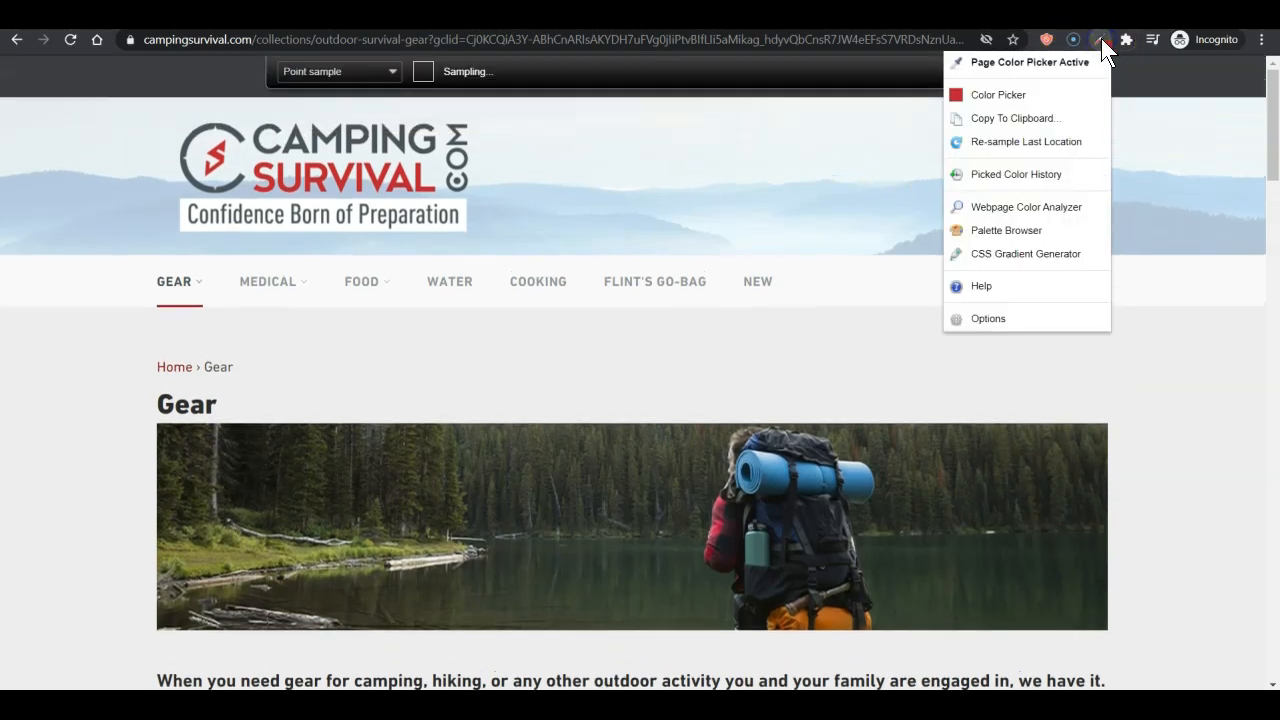
{"action": "left_click", "coordinate": [432, 72]}
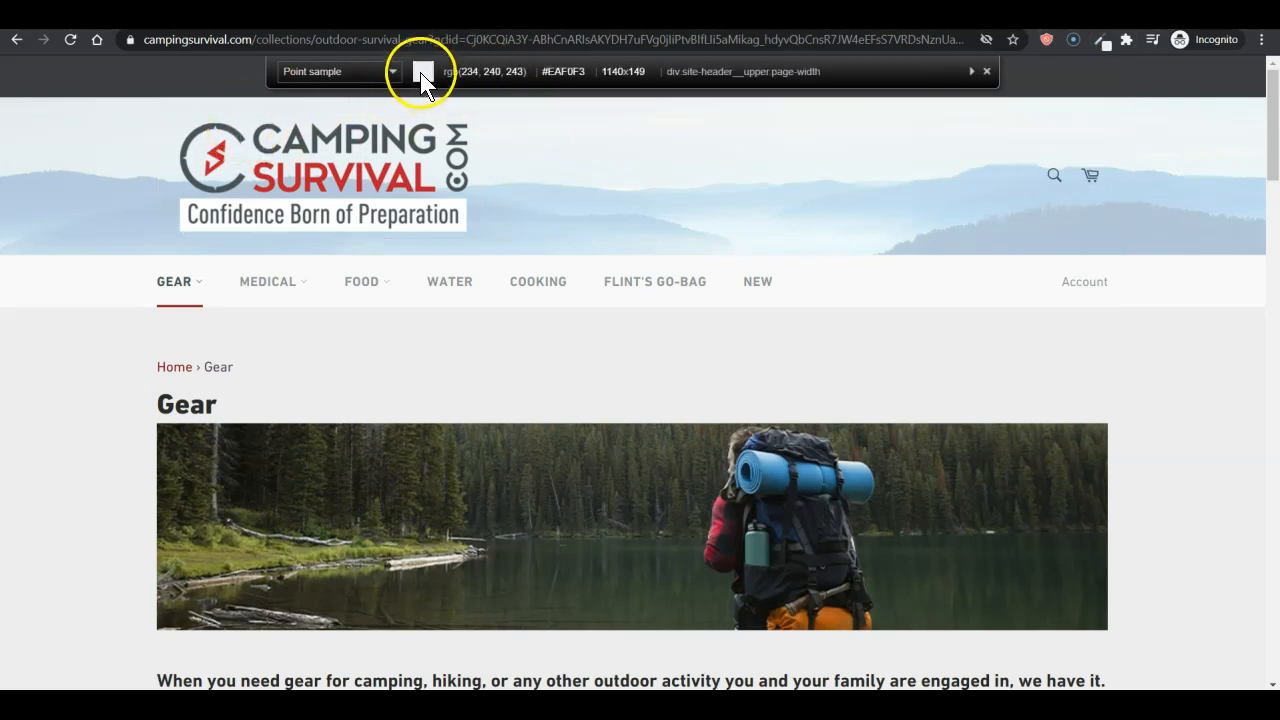
{"action": "left_click", "coordinate": [259, 127]}
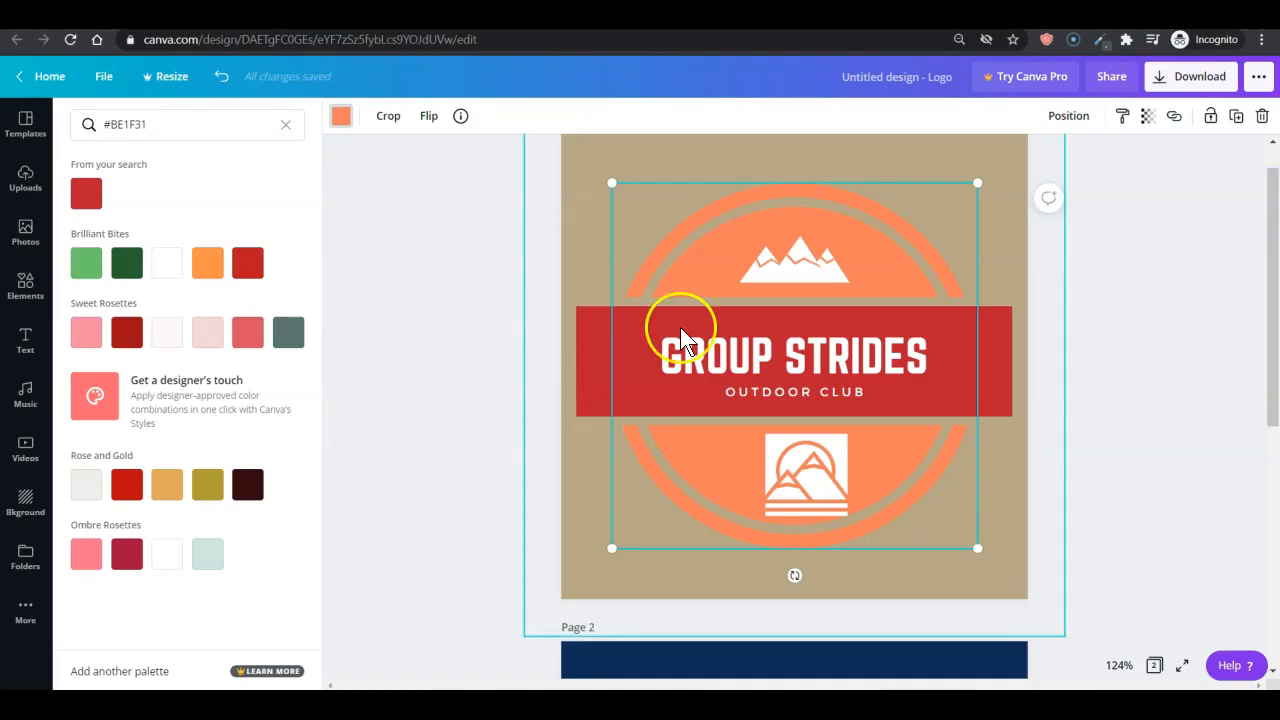
- In Canva, set the circular badge behind the banner to the color #4C5458
{"action": "left_click", "coordinate": [696, 269]}
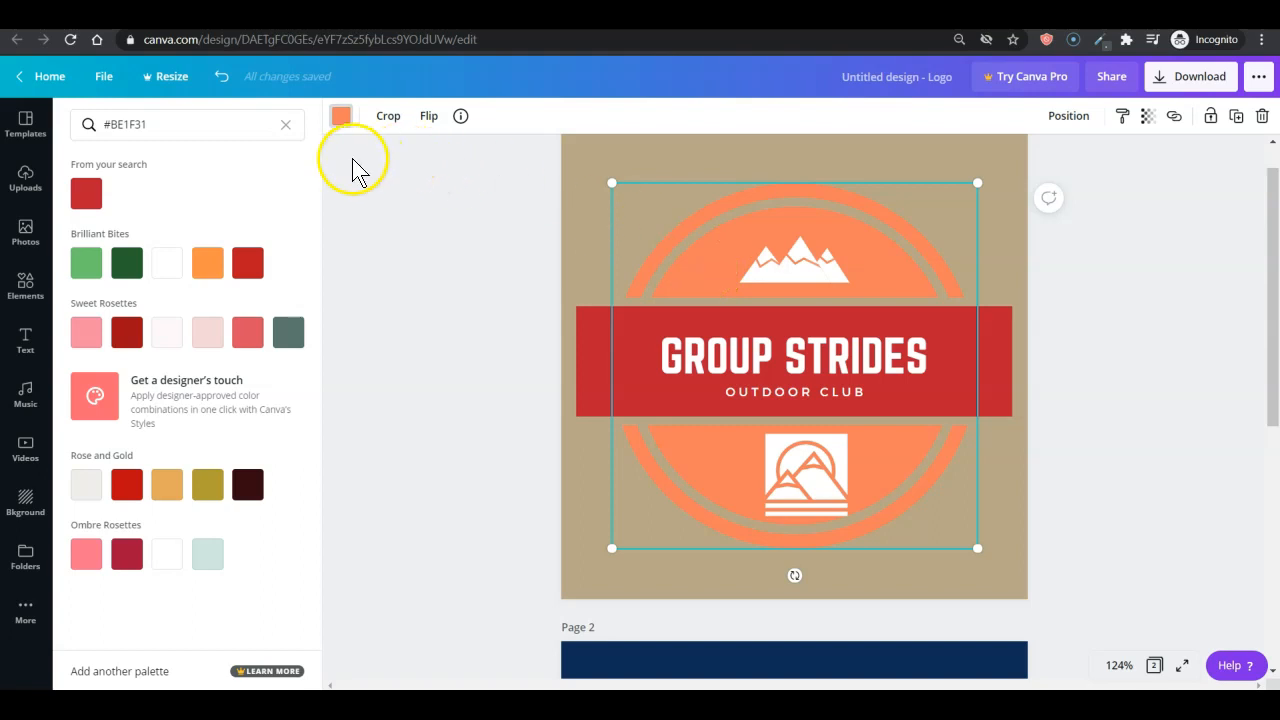
{"action": "triple_click", "coordinate": [196, 128]}
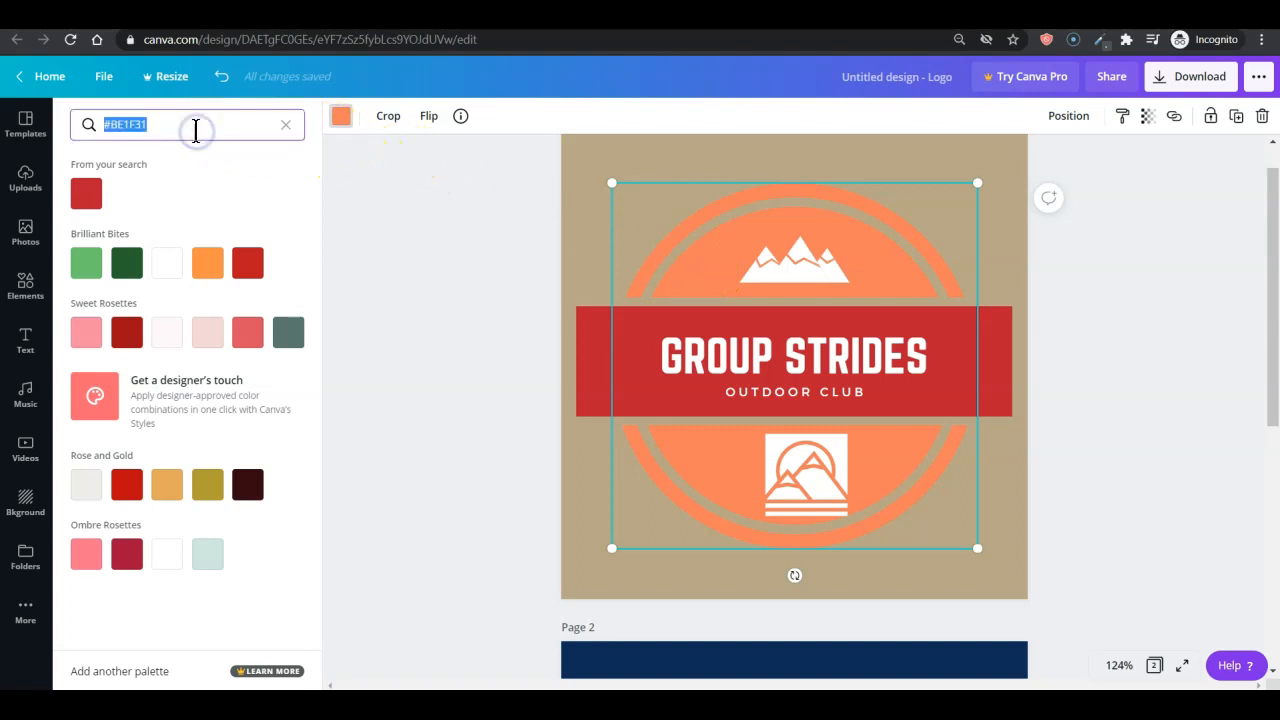
{"action": "key", "text": "ctrl+v"}
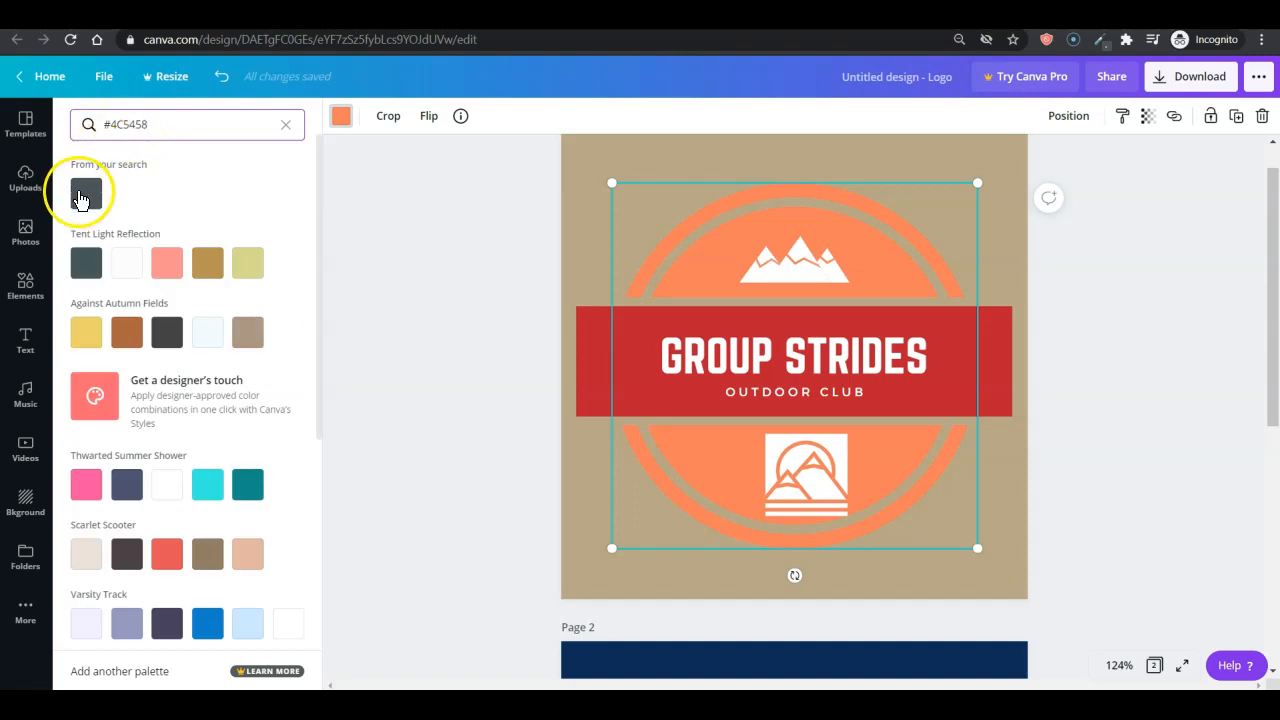
{"action": "left_click", "coordinate": [85, 195]}
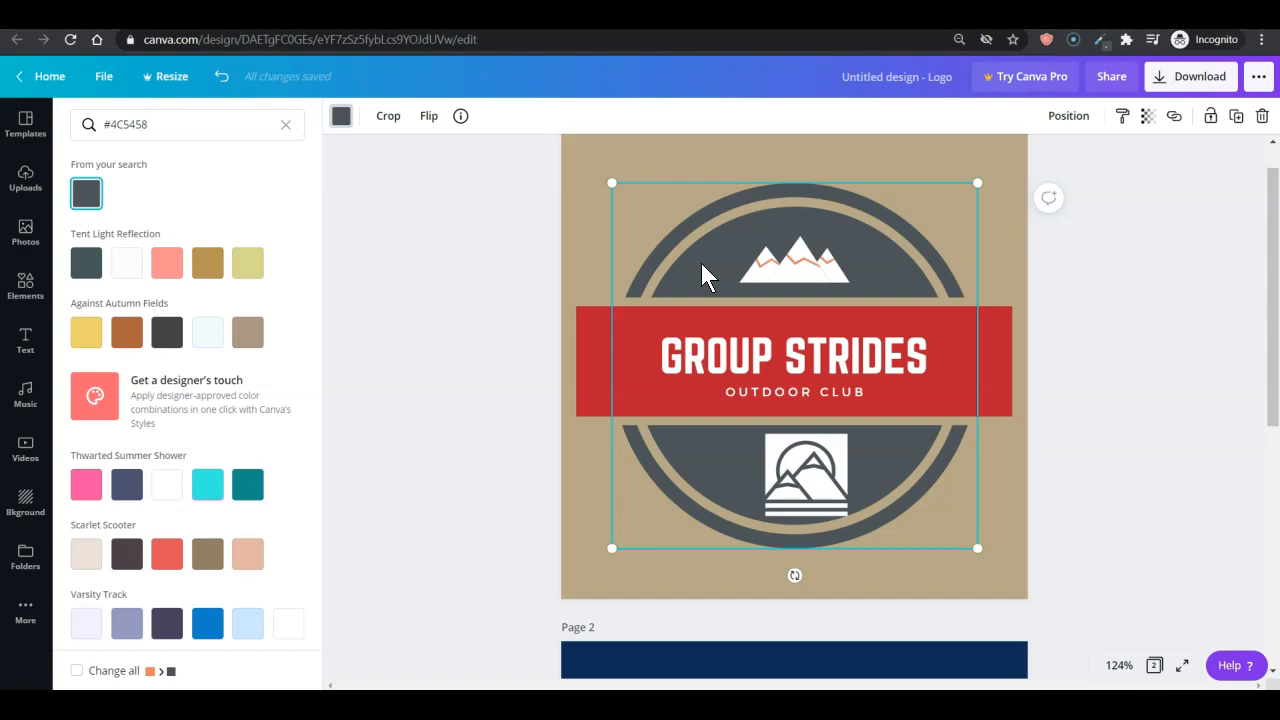
{"action": "left_click", "coordinate": [1102, 38]}
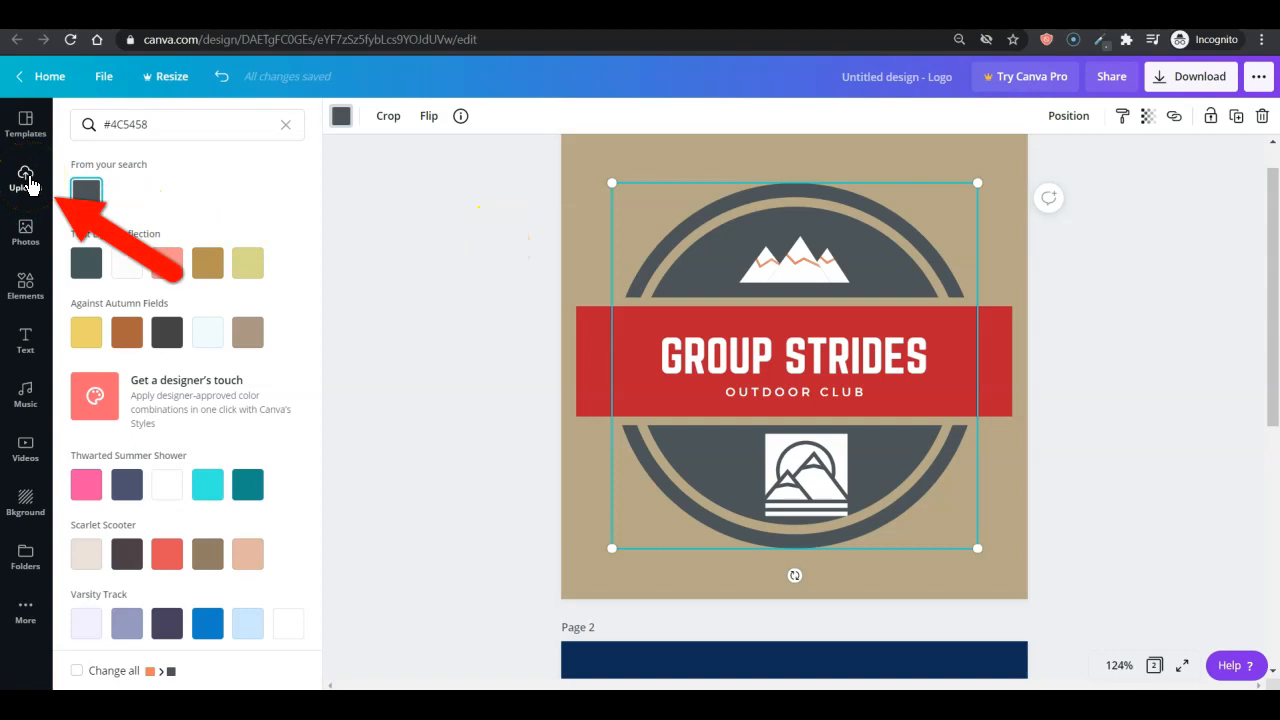
{"action": "left_click", "coordinate": [26, 186]}
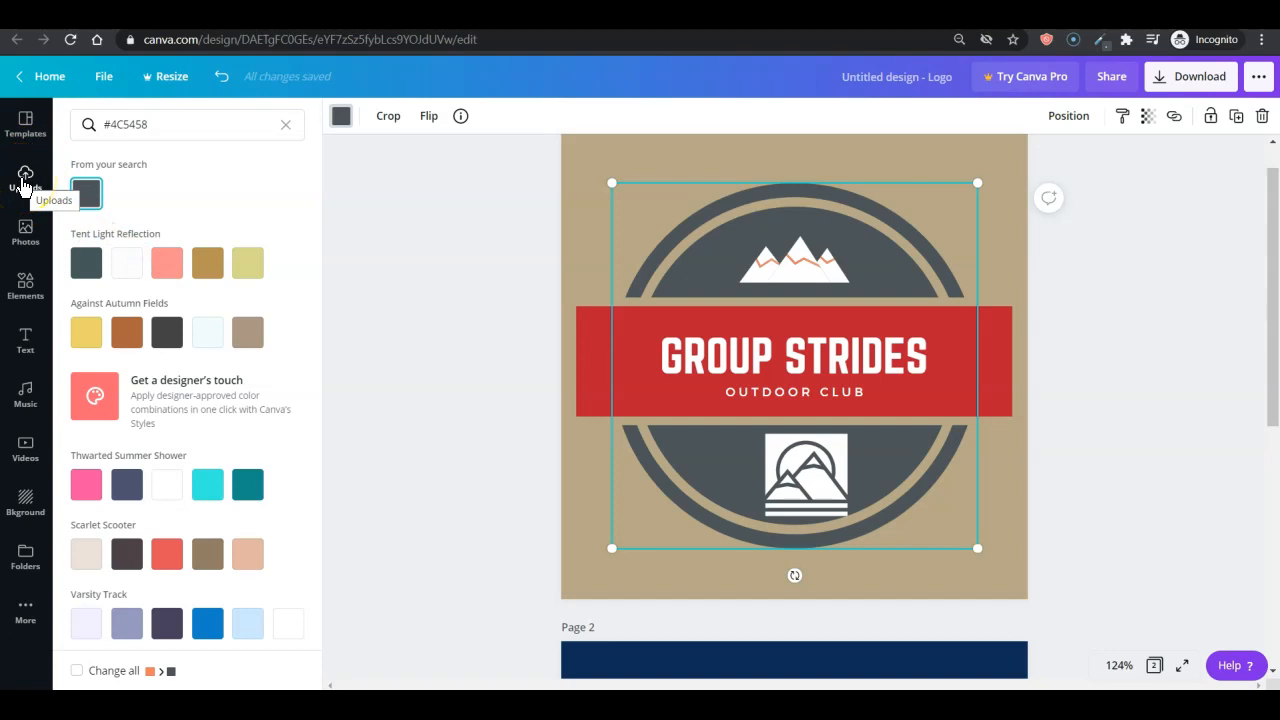
{"action": "left_click", "coordinate": [714, 287]}
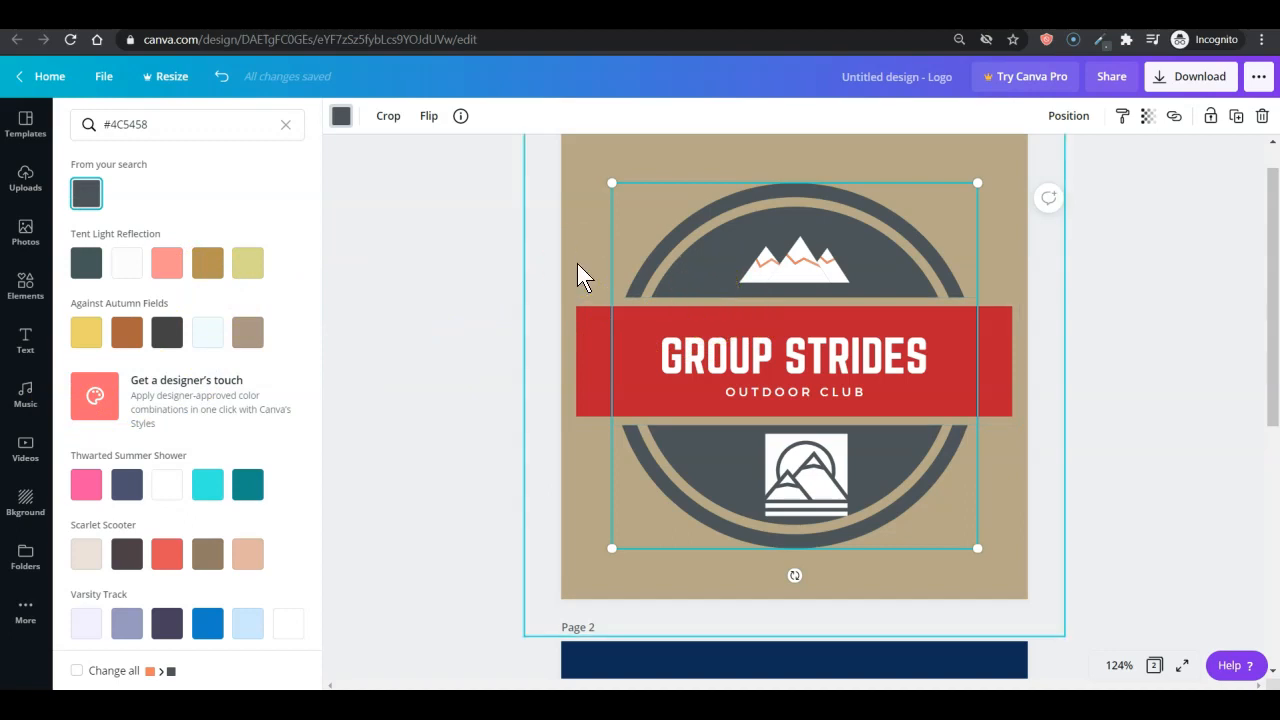
{"action": "left_click", "coordinate": [739, 379]}
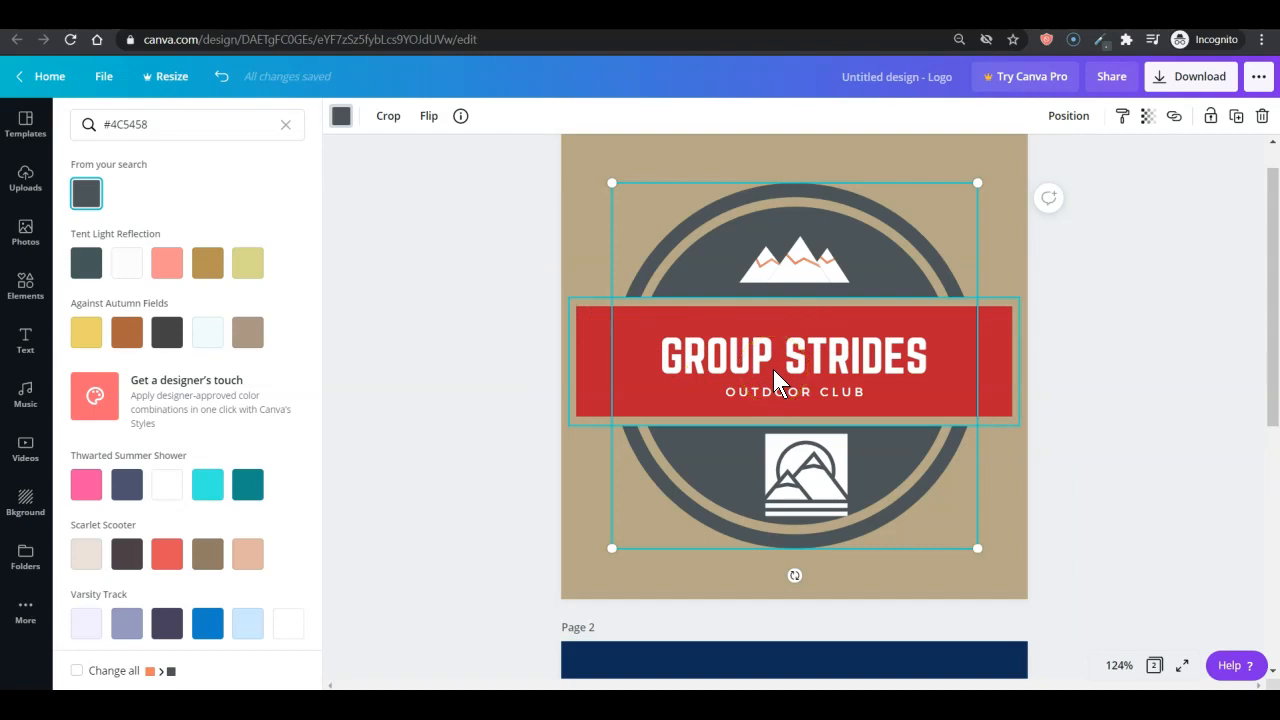
{"action": "left_click", "coordinate": [559, 413]}
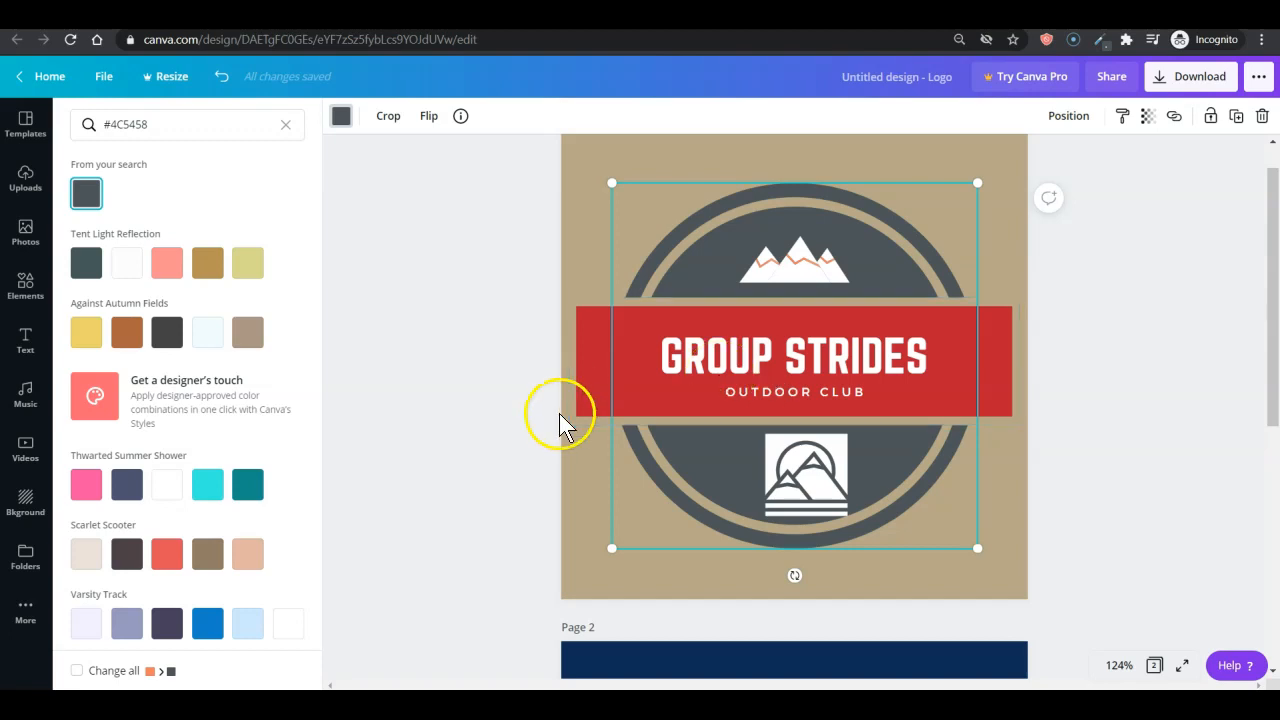
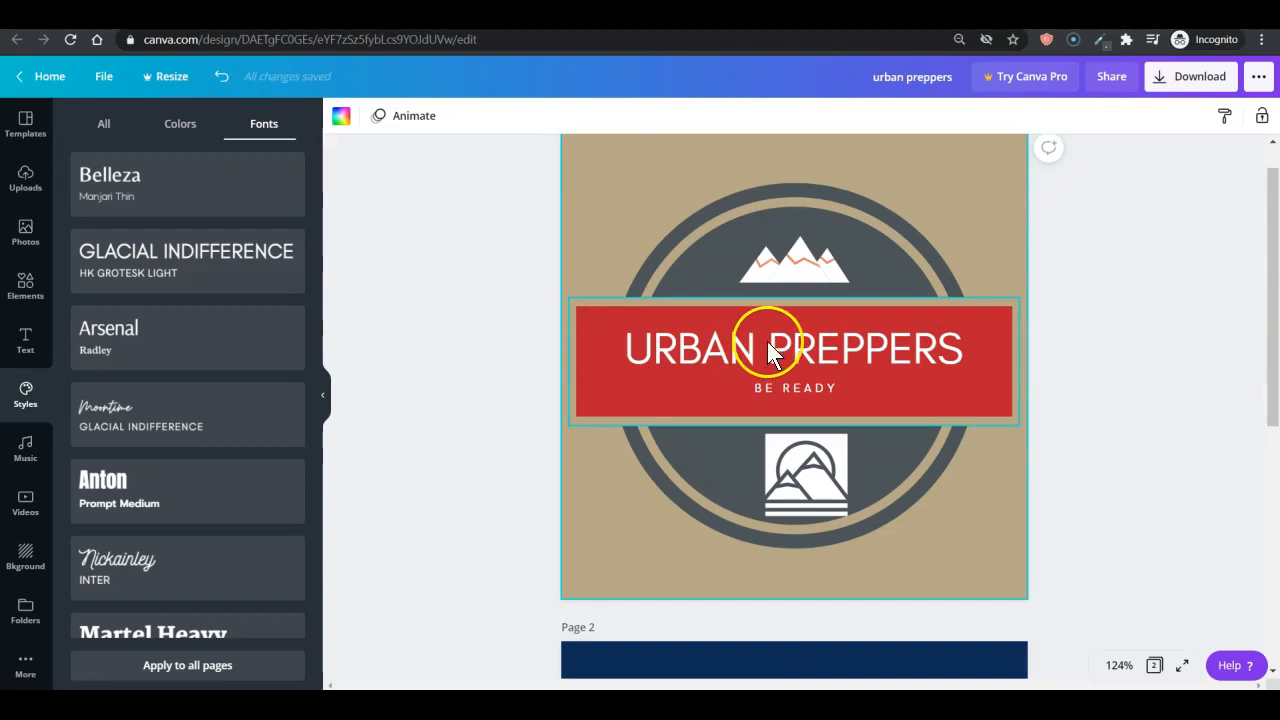
- Try the Arsenal, Moontime, Anton, Martel Heavy and Archivo Black font combinations on the logo text
{"action": "left_click", "coordinate": [243, 340]}
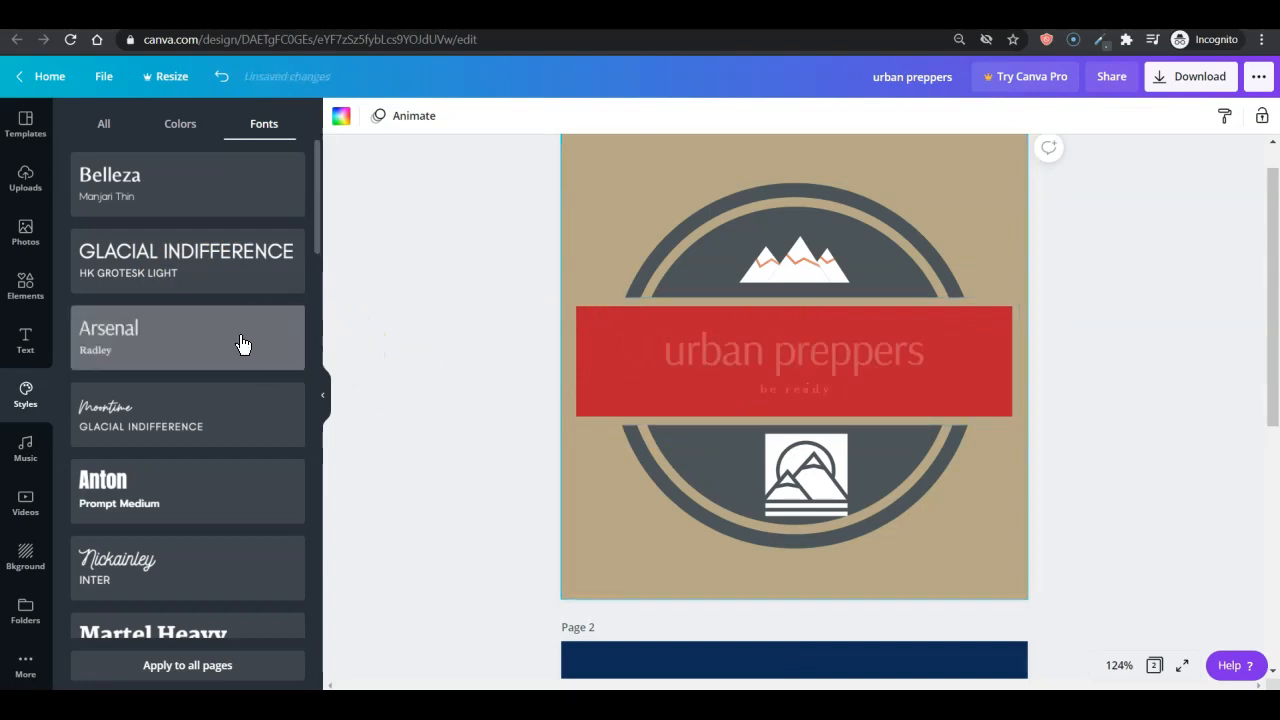
{"action": "left_click", "coordinate": [207, 418]}
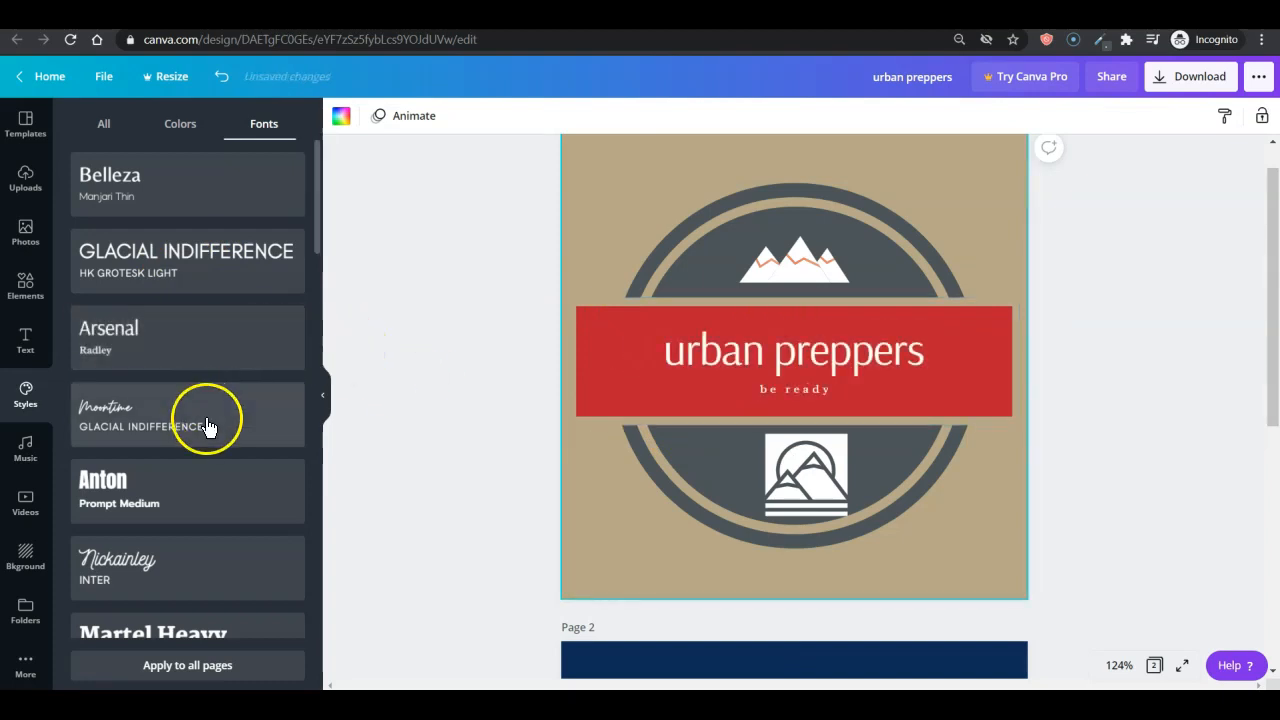
{"action": "left_click", "coordinate": [217, 480]}
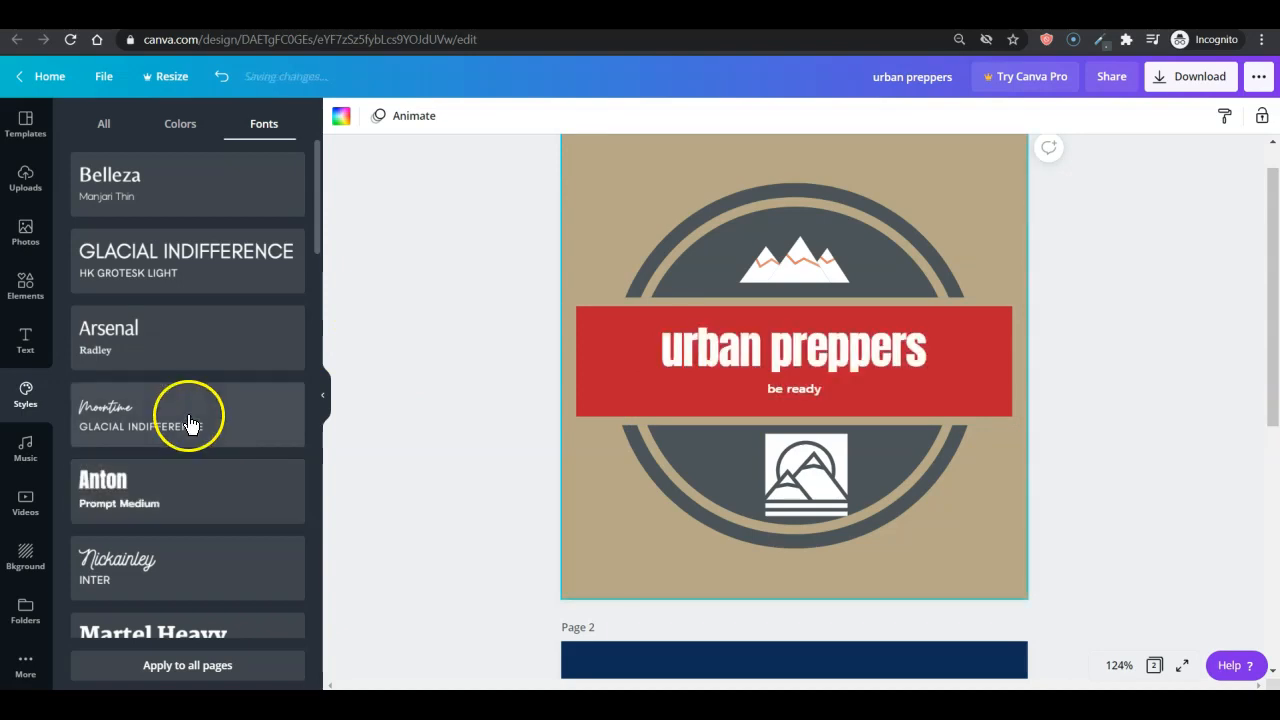
{"action": "scroll", "coordinate": [190, 440], "scroll_direction": "down", "scroll_amount": 2}
{"action": "left_click", "coordinate": [192, 467]}
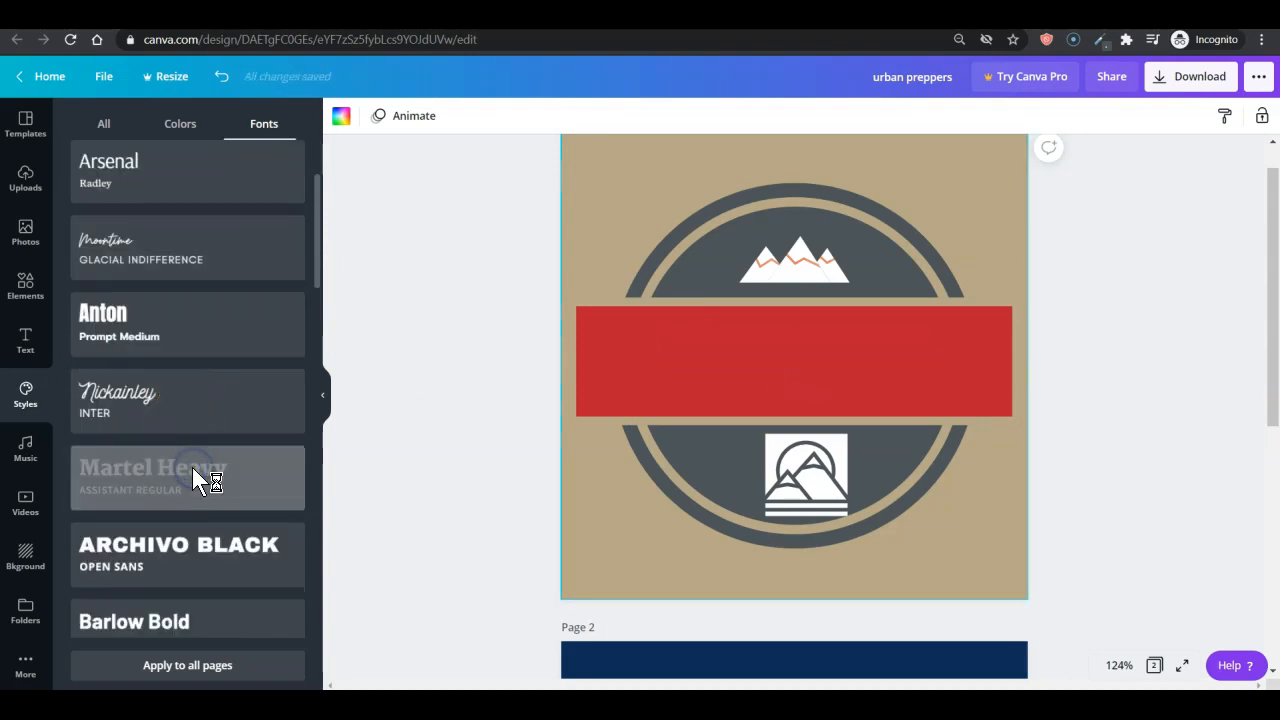
{"action": "left_click", "coordinate": [197, 542]}
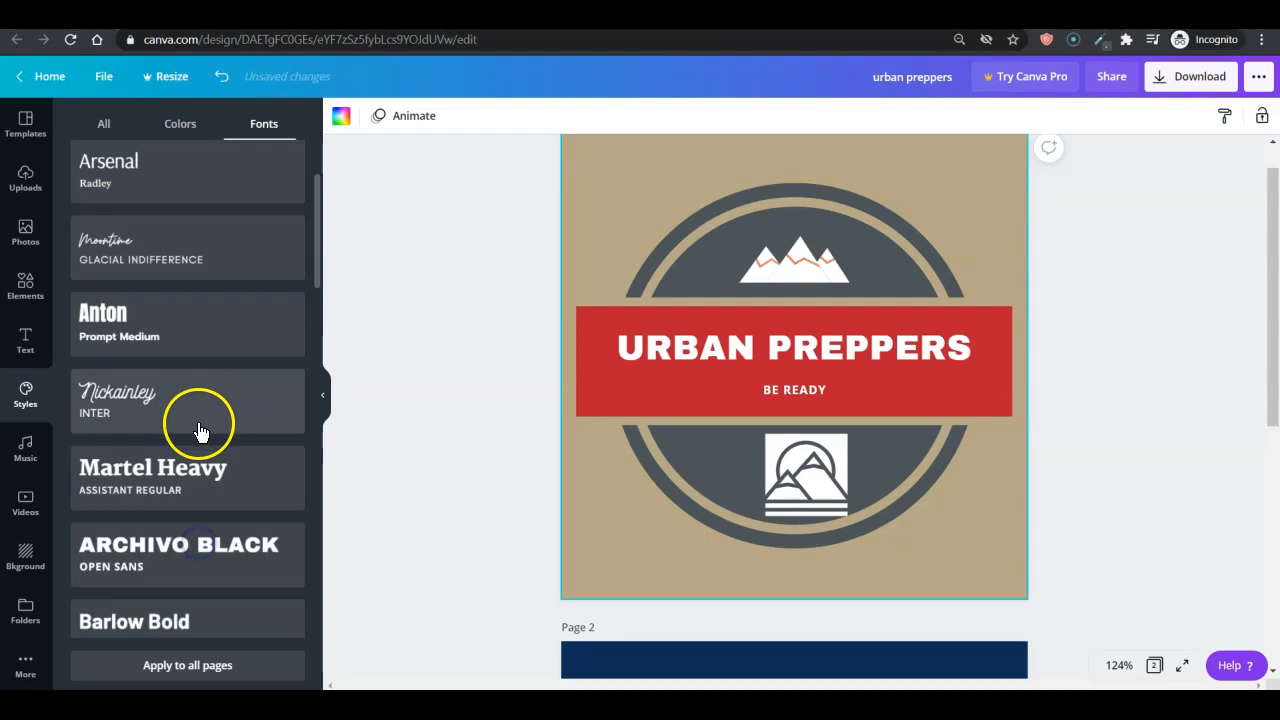
- Apply the Barlow Bold and Barlow Medium font combination to the logo text
{"action": "scroll", "coordinate": [197, 429], "scroll_direction": "down", "scroll_amount": 2}
{"action": "left_click", "coordinate": [207, 468]}
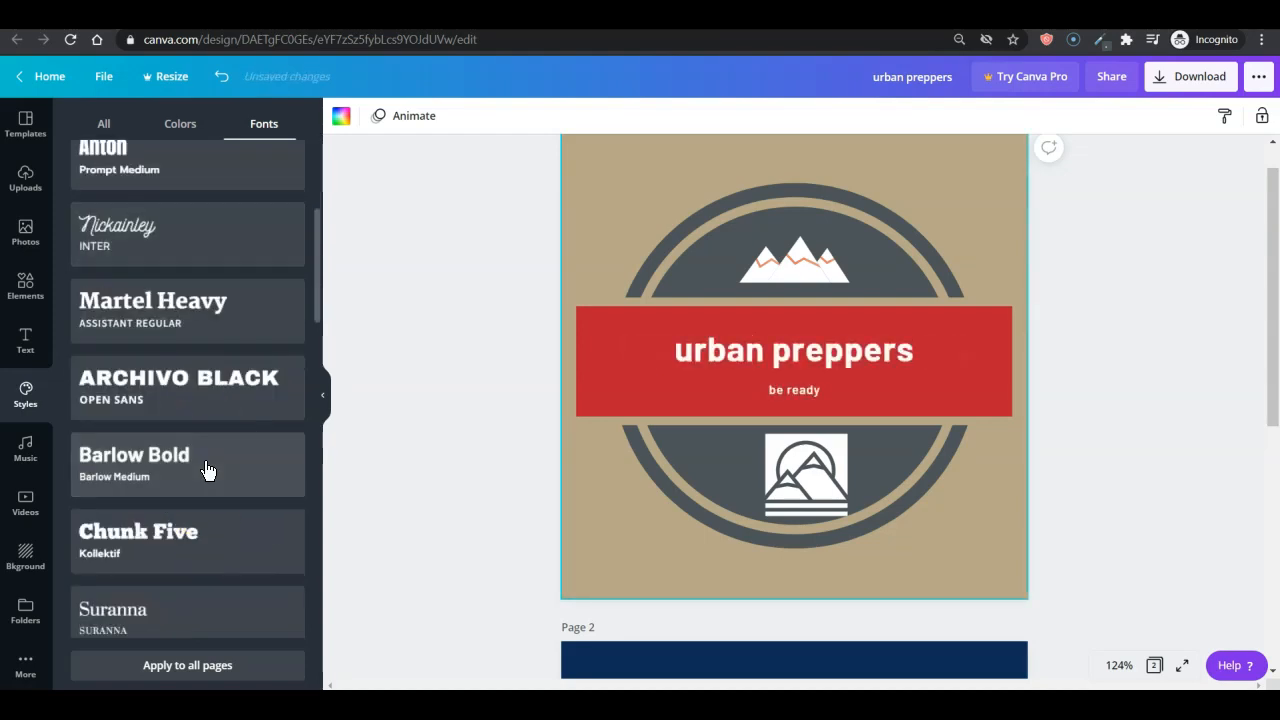
{"action": "scroll", "coordinate": [207, 468], "scroll_direction": "up", "scroll_amount": 4}
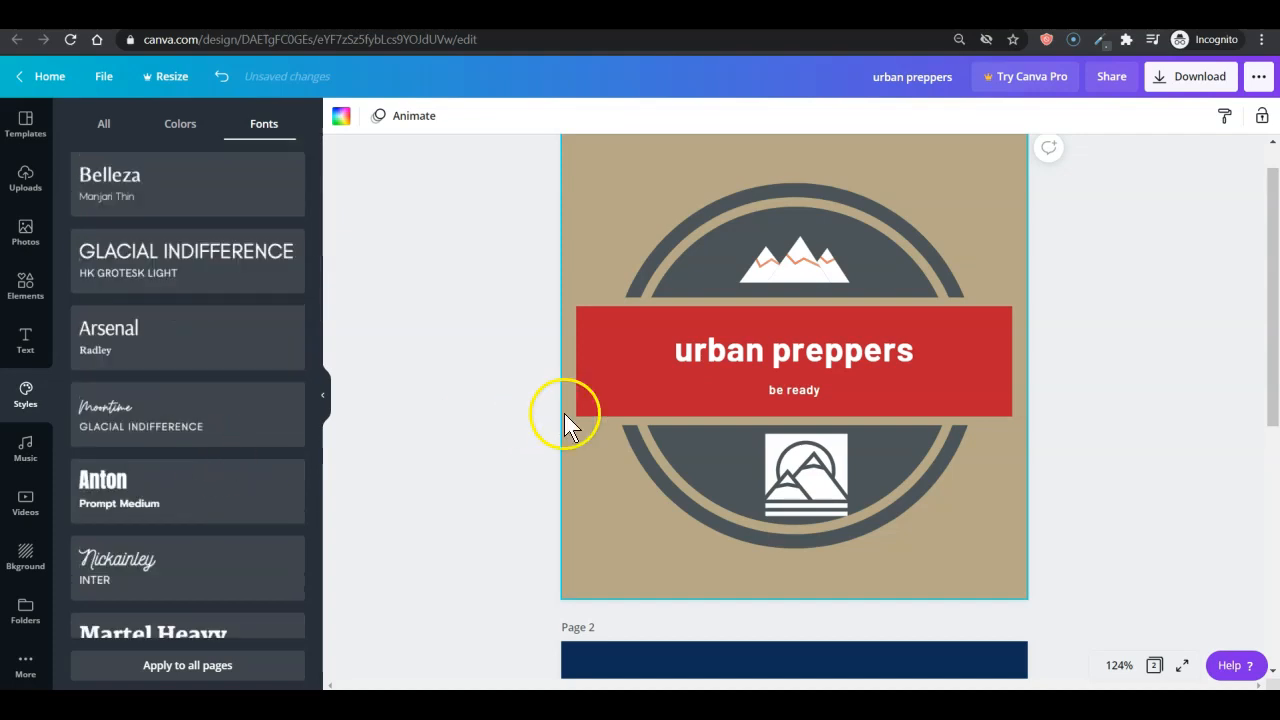
- Change both the urban preppers title and the be ready tagline on the banner to uppercase
{"action": "scroll", "coordinate": [649, 385], "scroll_direction": "up", "scroll_amount": 1}
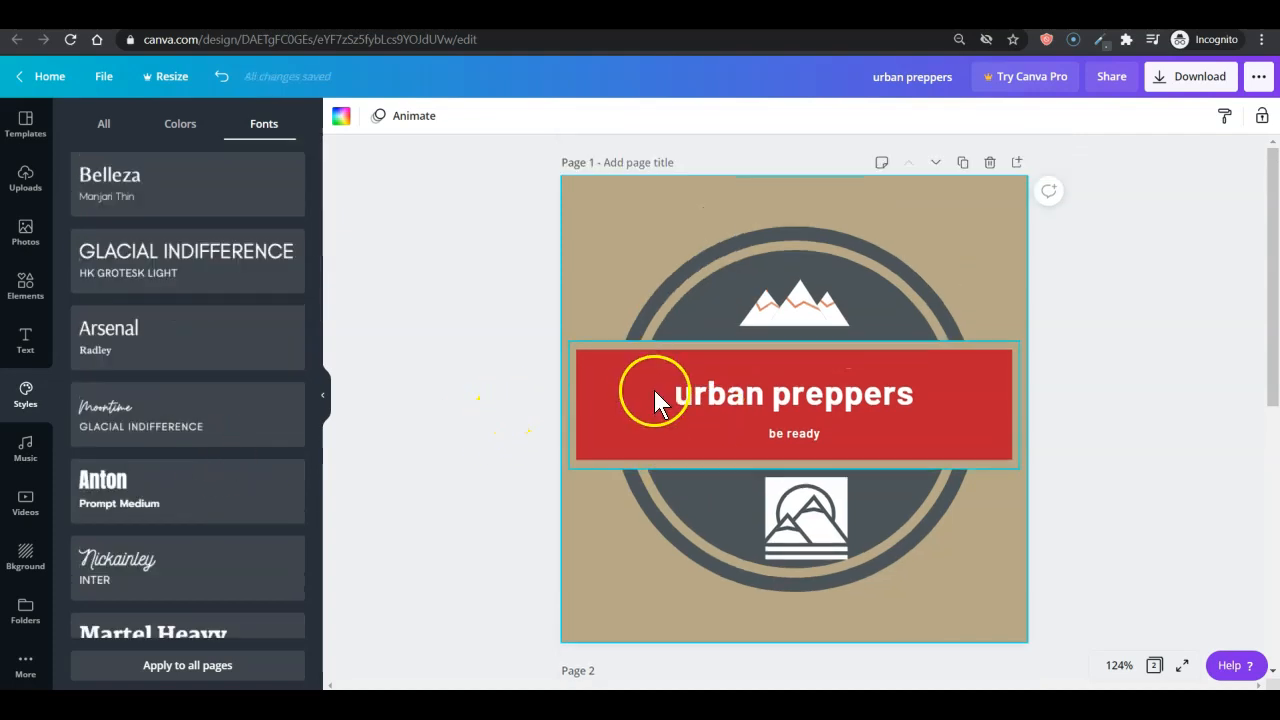
{"action": "left_click", "coordinate": [752, 408]}
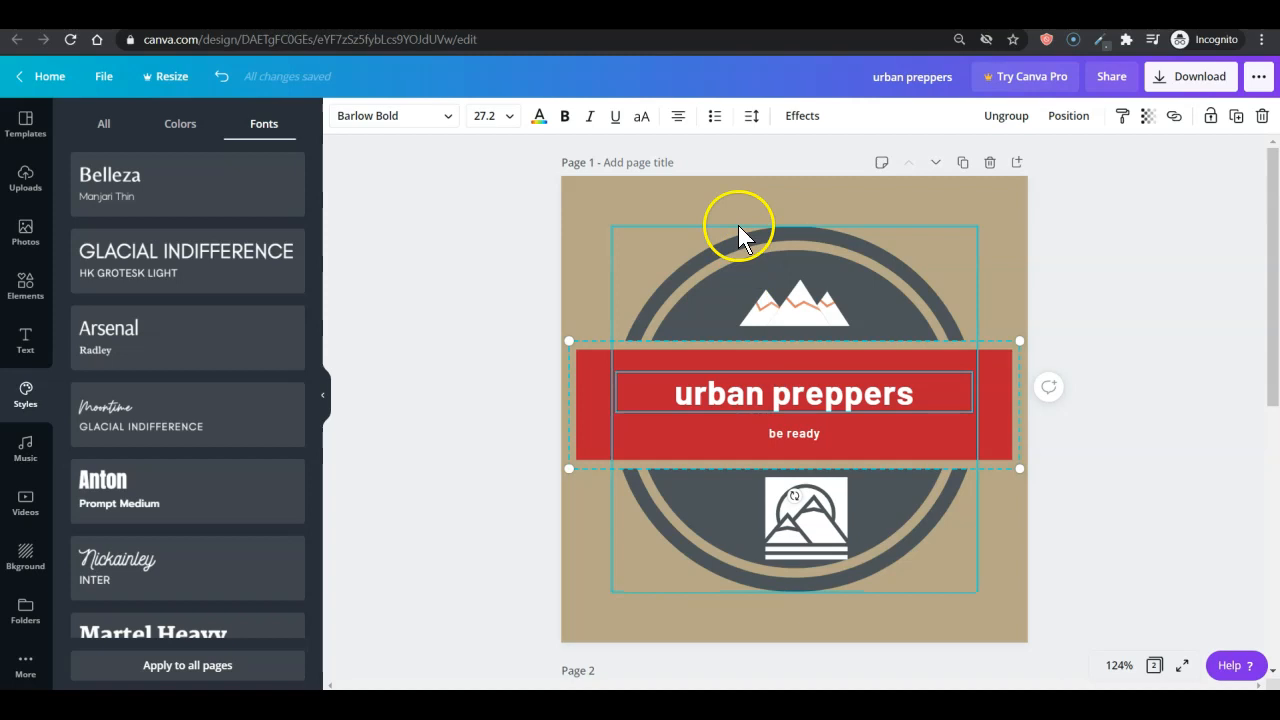
{"action": "left_click", "coordinate": [643, 119]}
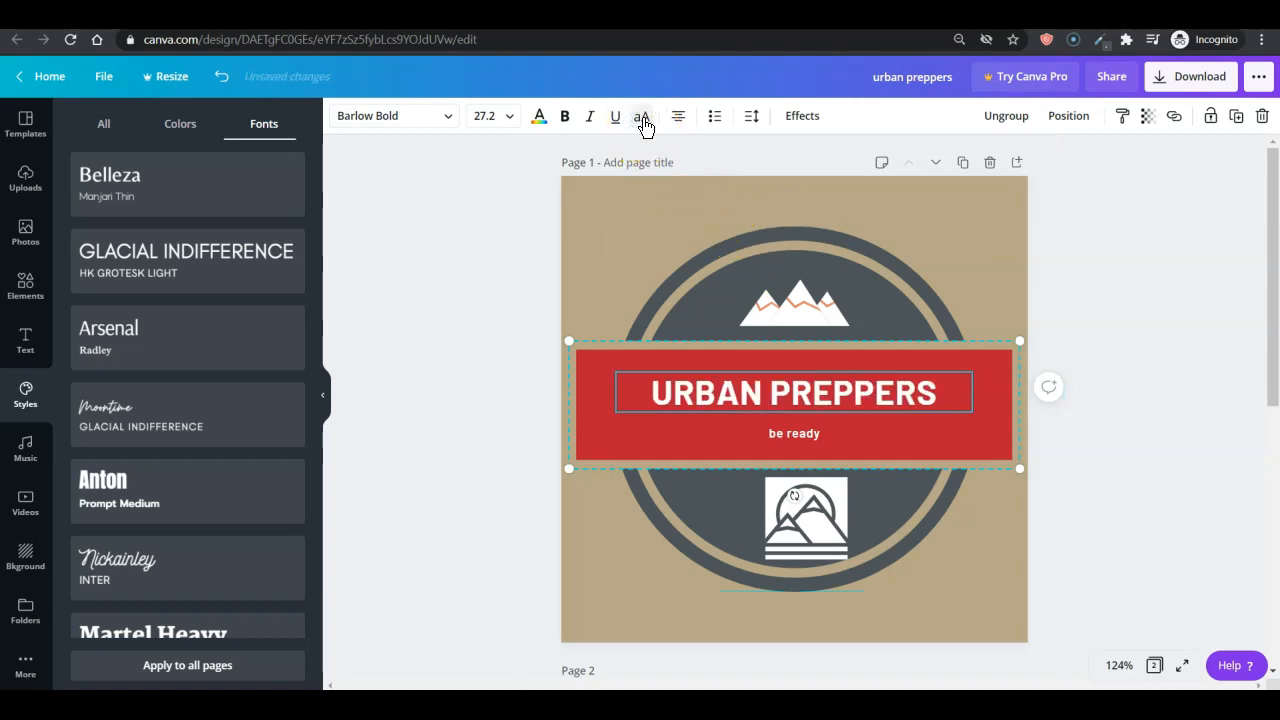
{"action": "left_click", "coordinate": [798, 436]}
{"action": "left_click", "coordinate": [643, 119]}
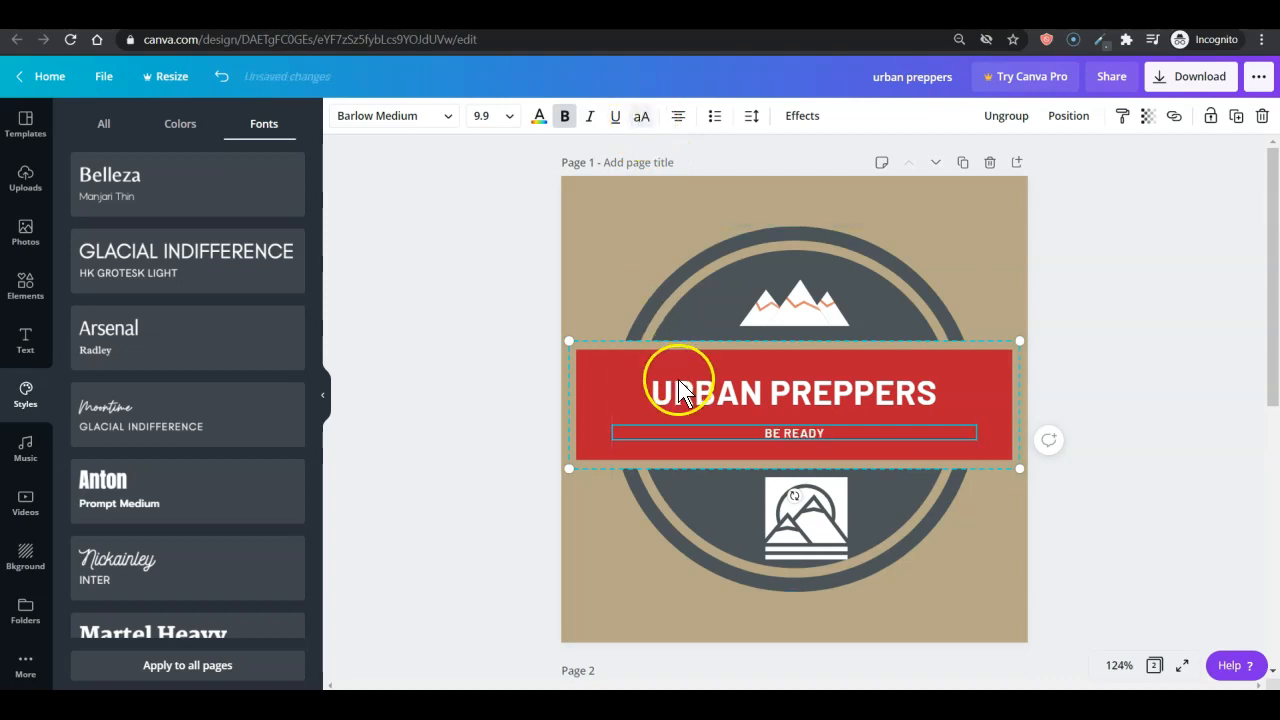
- Try gray, red, navy, several blues and purple as the URBAN PREPPERS text color, and return it to white
{"action": "left_click", "coordinate": [701, 406]}
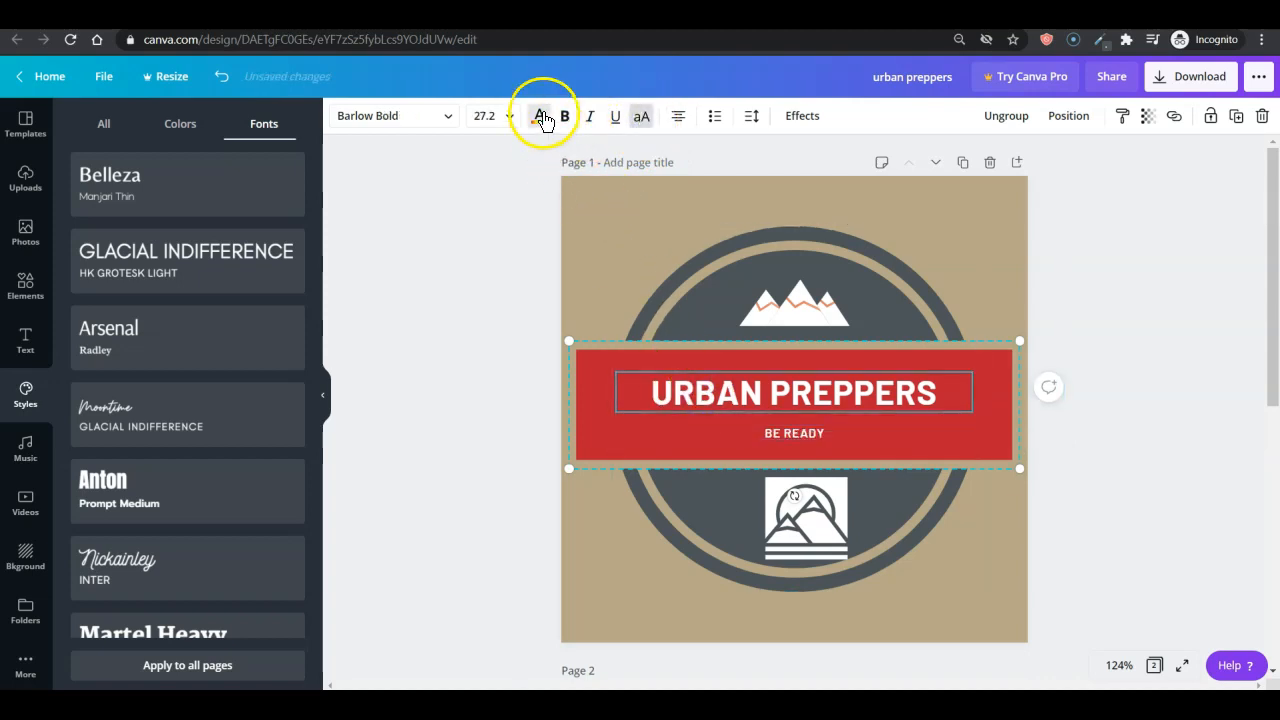
{"action": "left_click", "coordinate": [539, 117]}
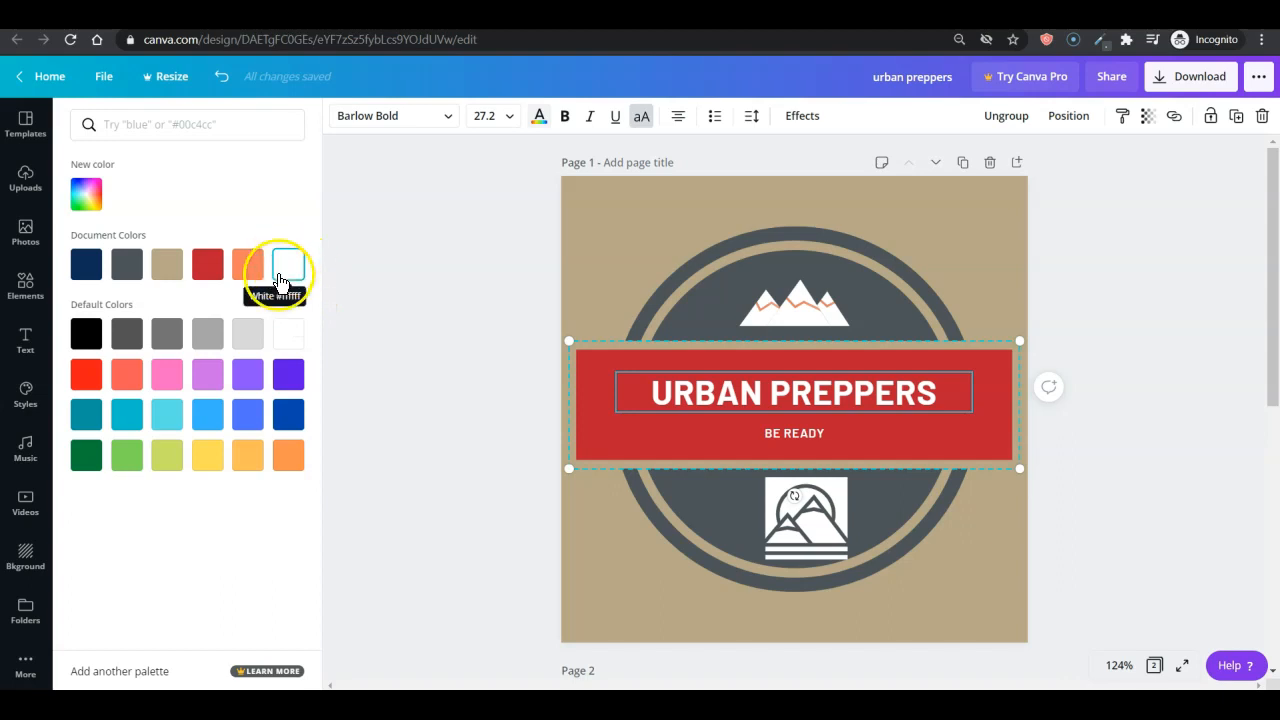
{"action": "left_click", "coordinate": [210, 336]}
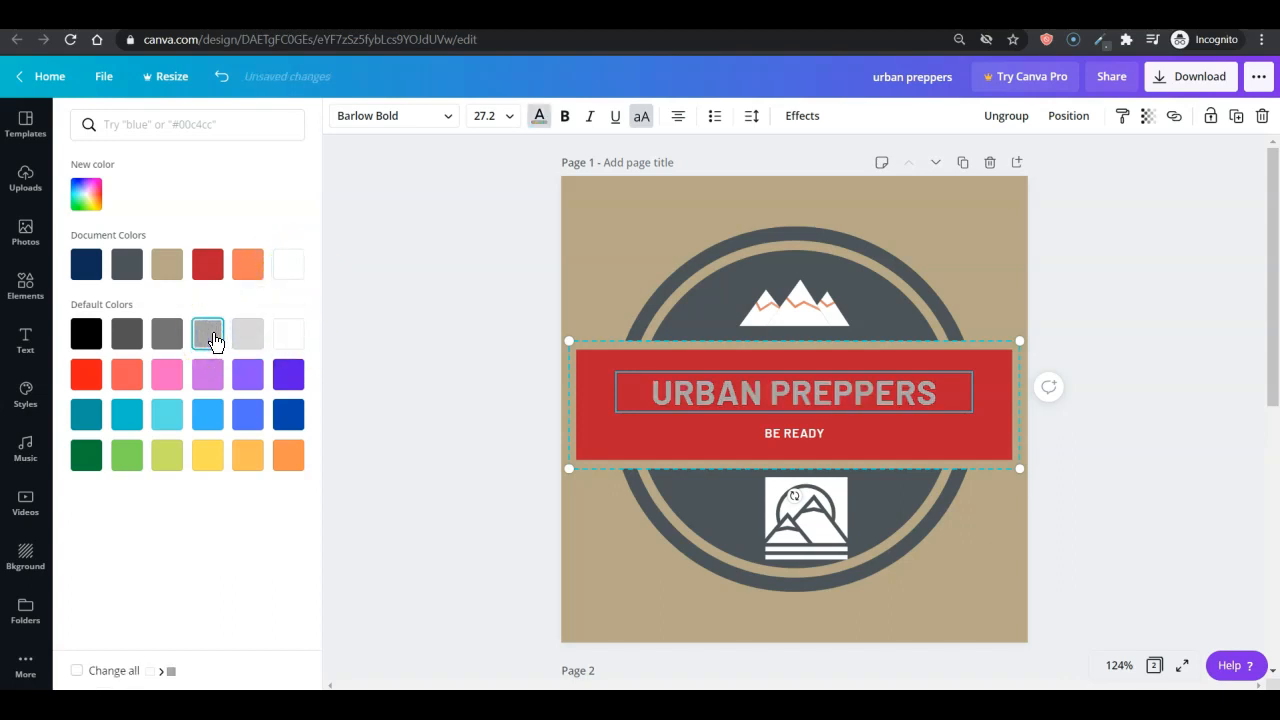
{"action": "left_click", "coordinate": [214, 262]}
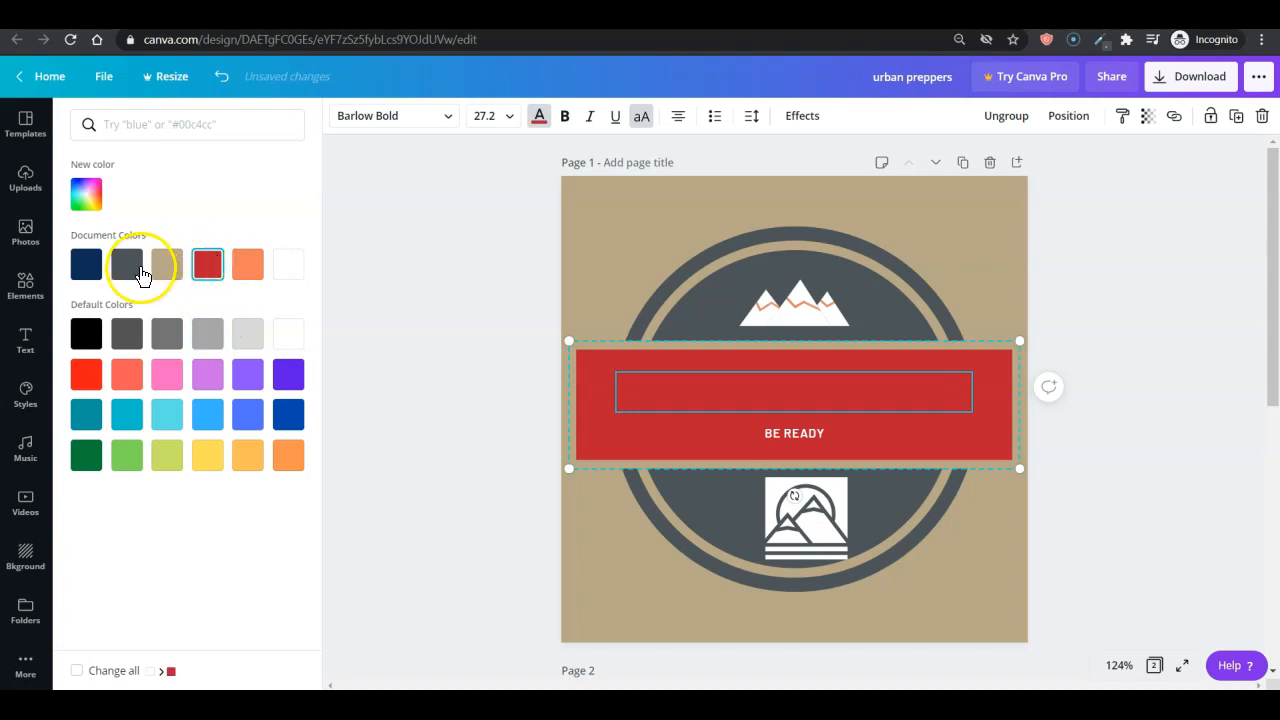
{"action": "left_click", "coordinate": [90, 272]}
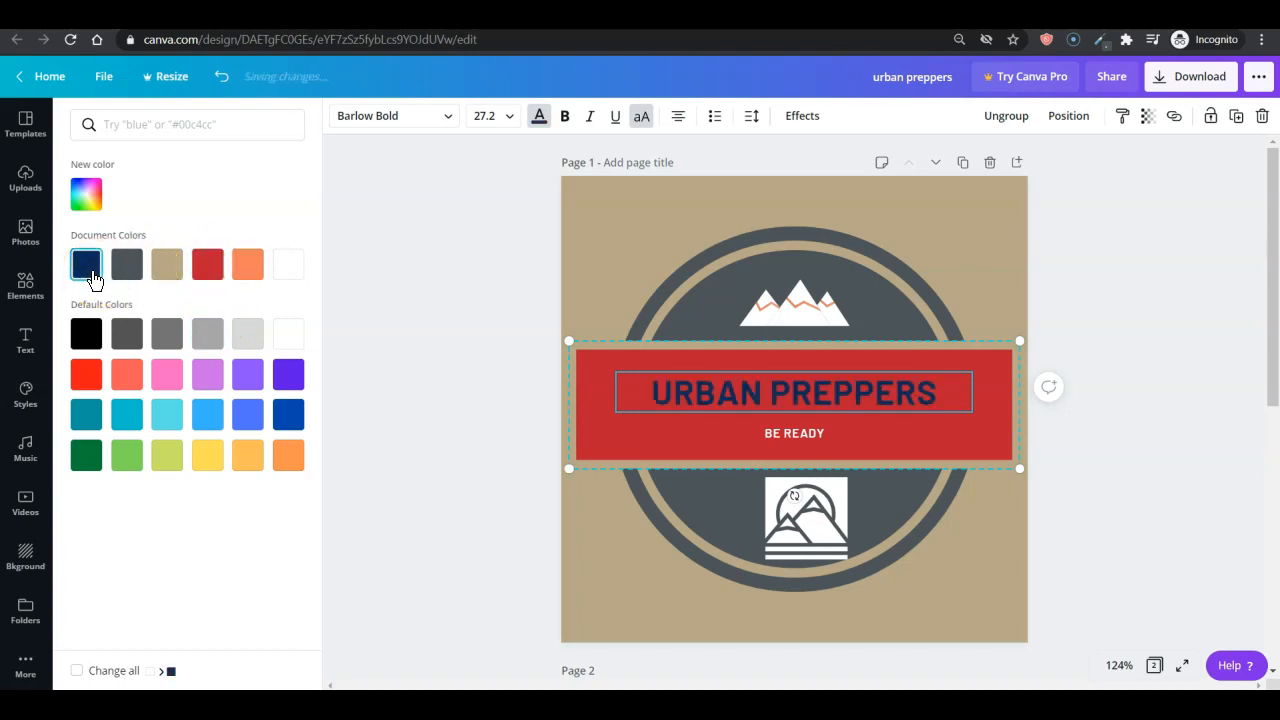
{"action": "left_click", "coordinate": [166, 416]}
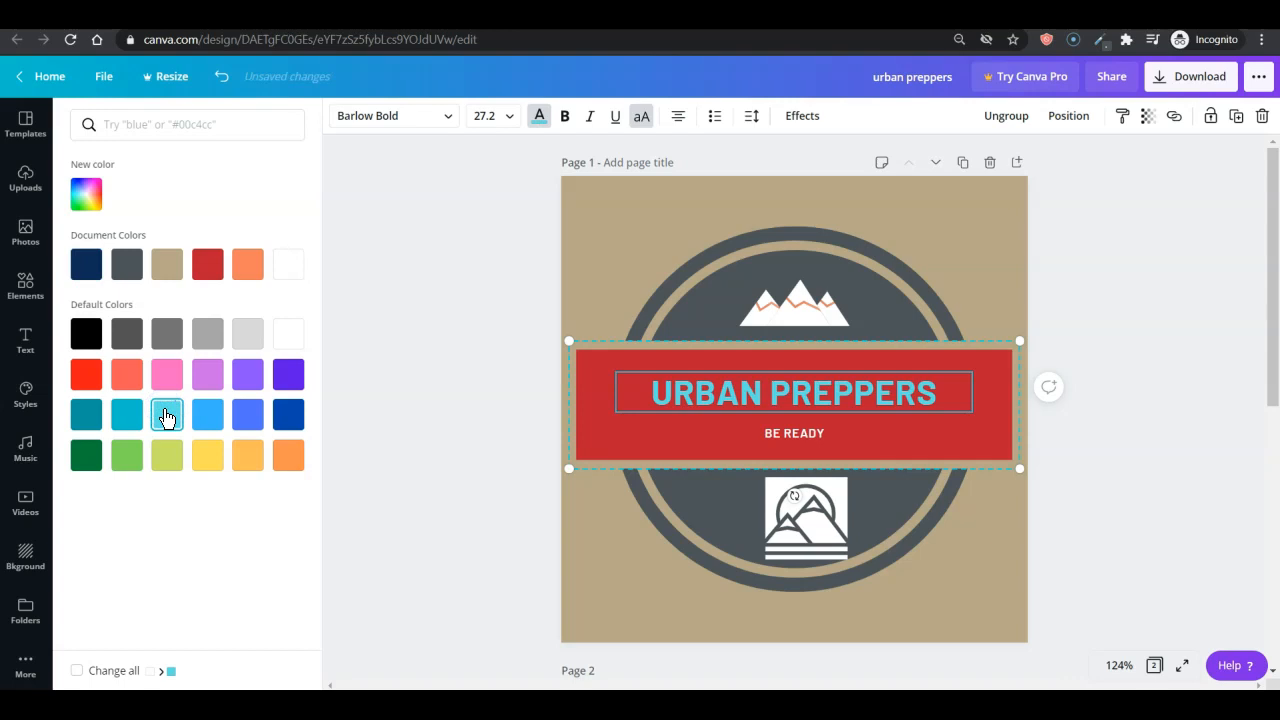
{"action": "left_click", "coordinate": [208, 418]}
{"action": "left_click", "coordinate": [248, 418]}
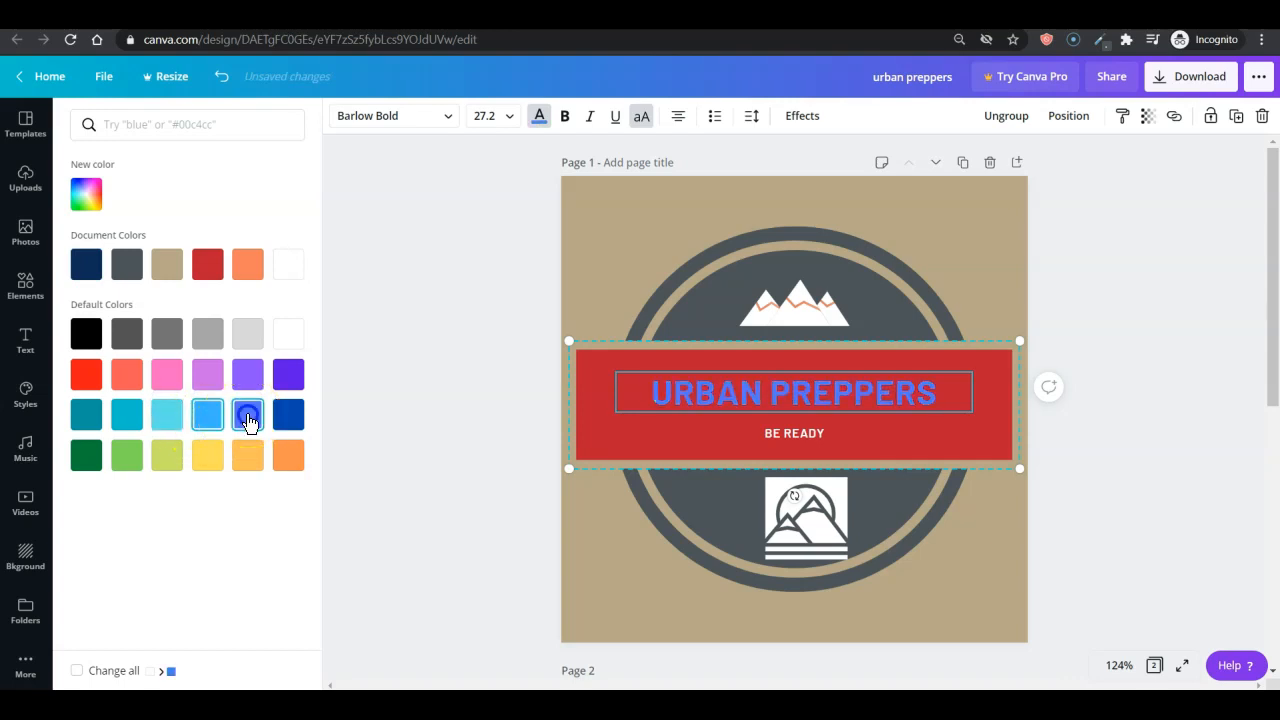
{"action": "left_click", "coordinate": [250, 378]}
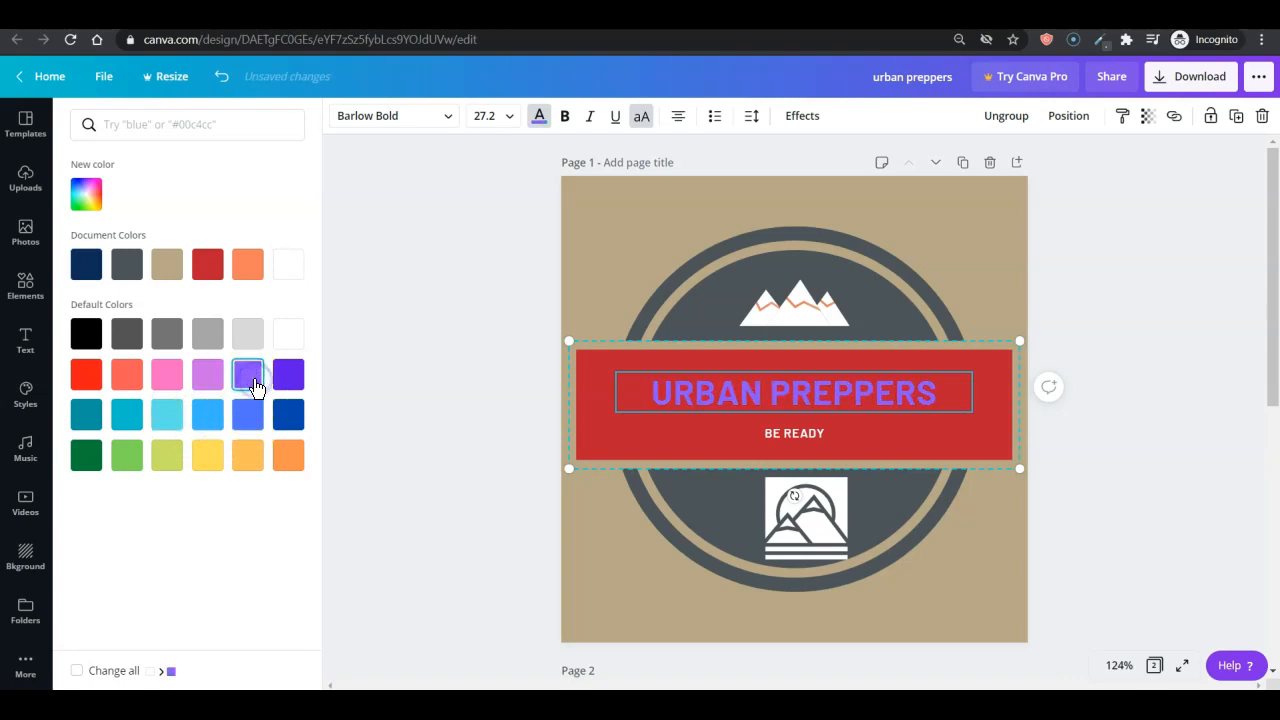
{"action": "left_click", "coordinate": [206, 420]}
{"action": "left_click", "coordinate": [172, 421]}
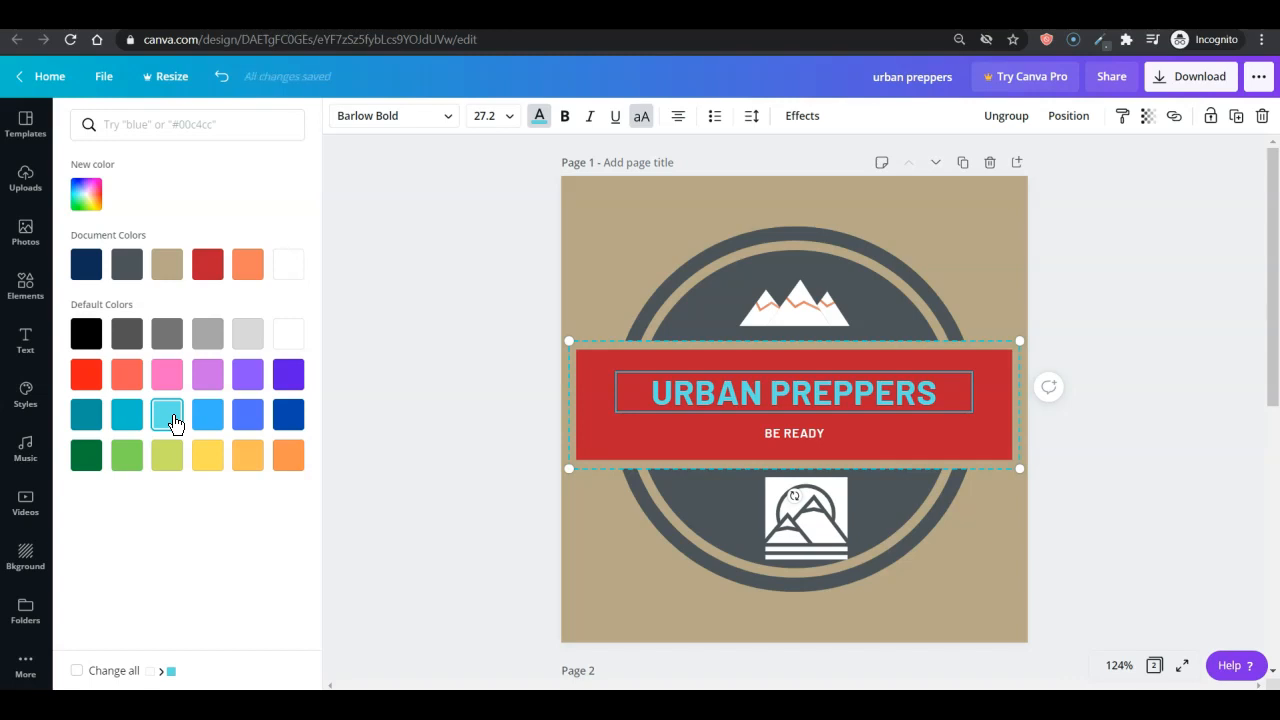
{"action": "left_click", "coordinate": [288, 337]}
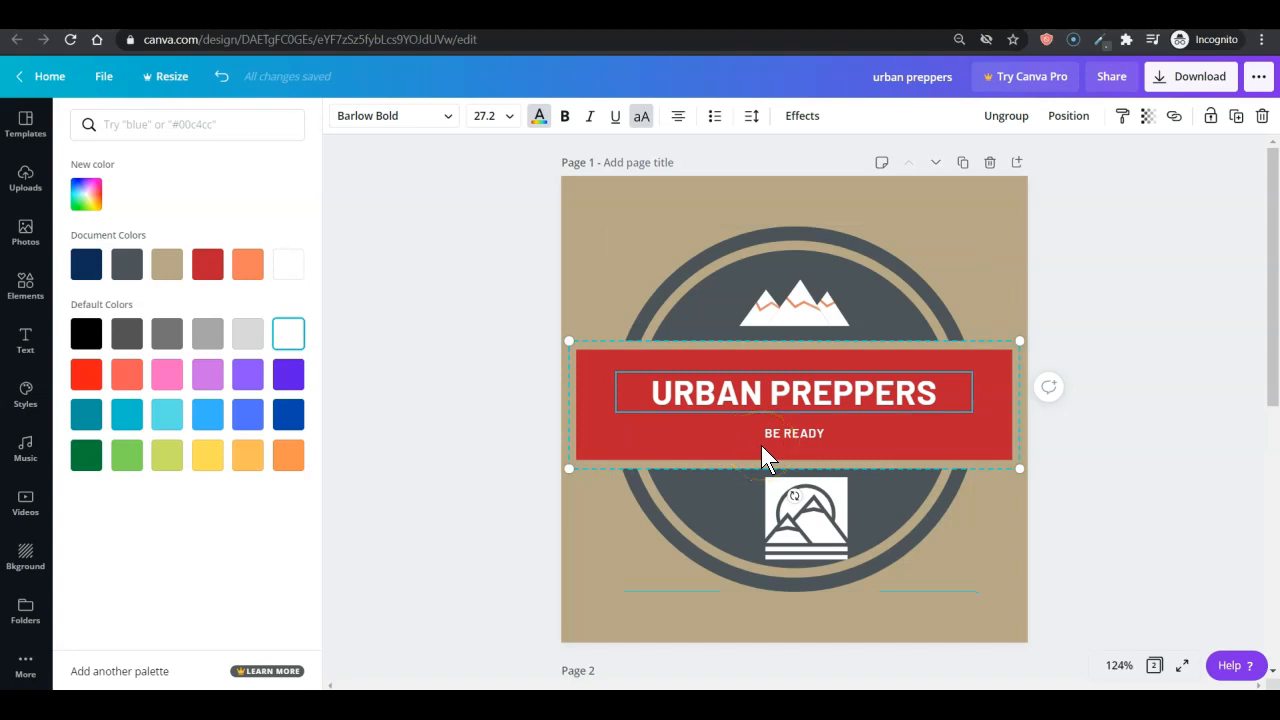
- Add a subheading reading "tools and tips" on the tan background below the circular badge
{"action": "left_click", "coordinate": [26, 392]}
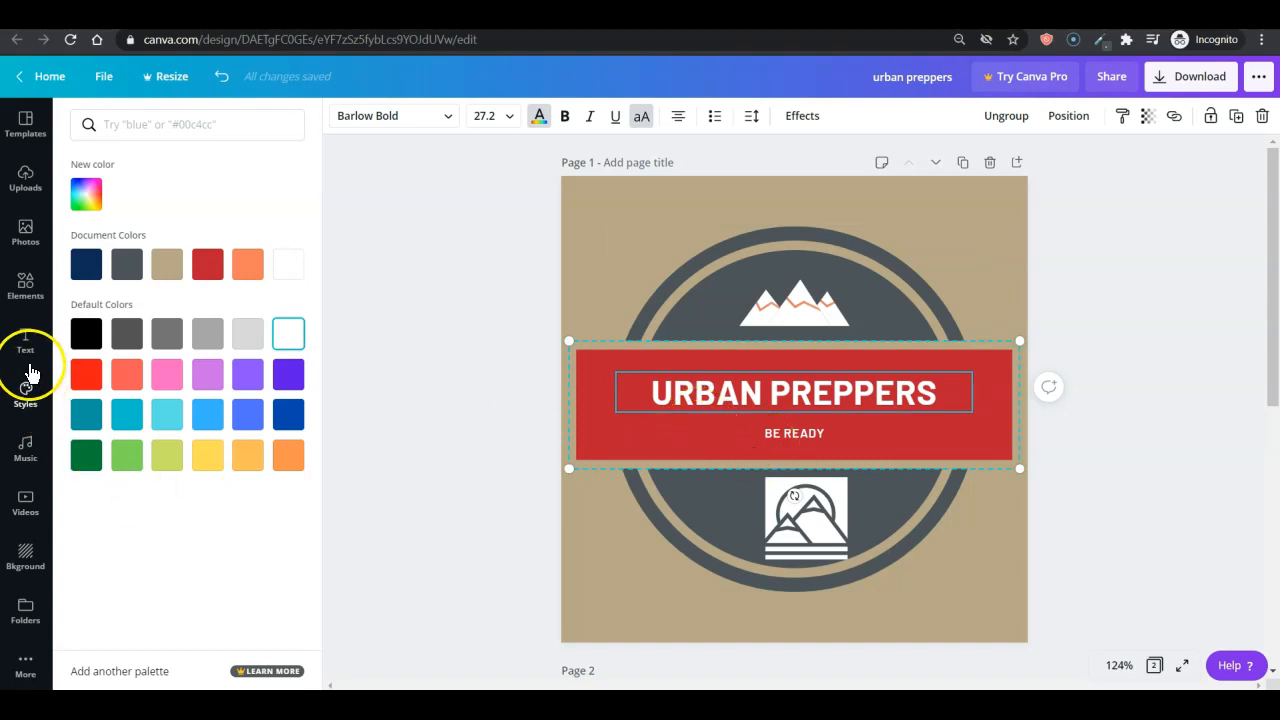
{"action": "left_click", "coordinate": [27, 345]}
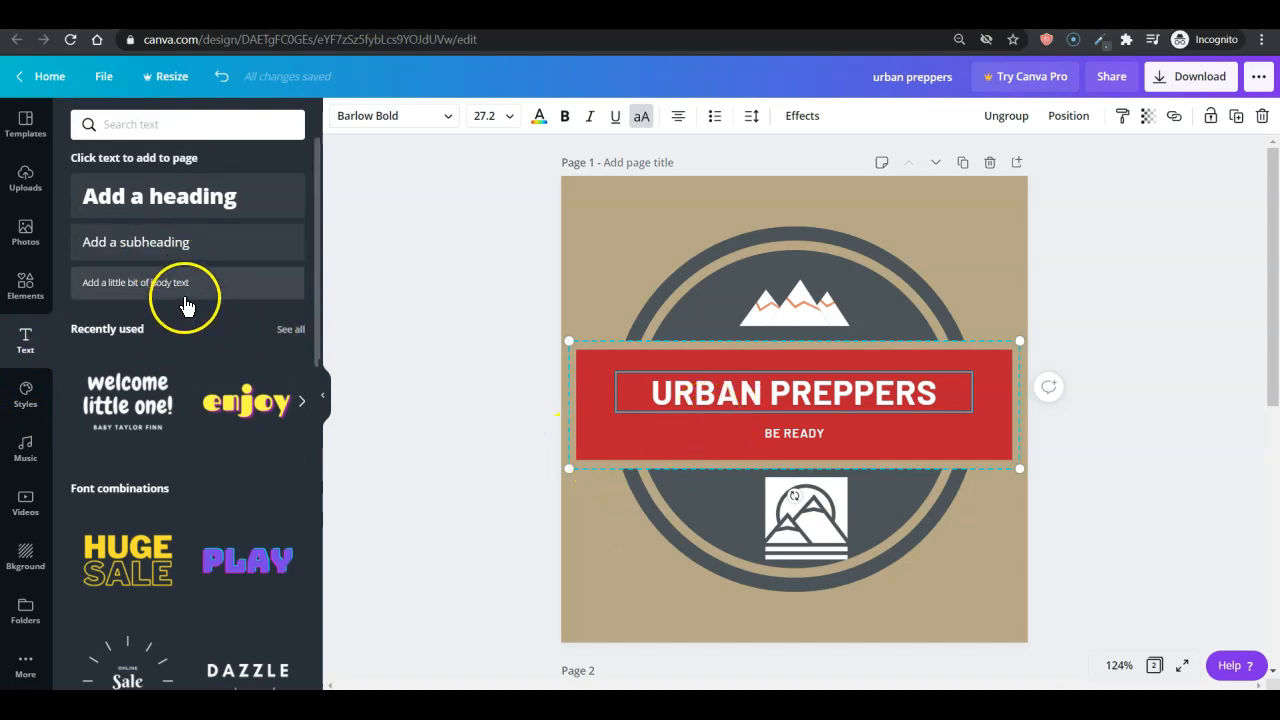
{"action": "left_click", "coordinate": [190, 255]}
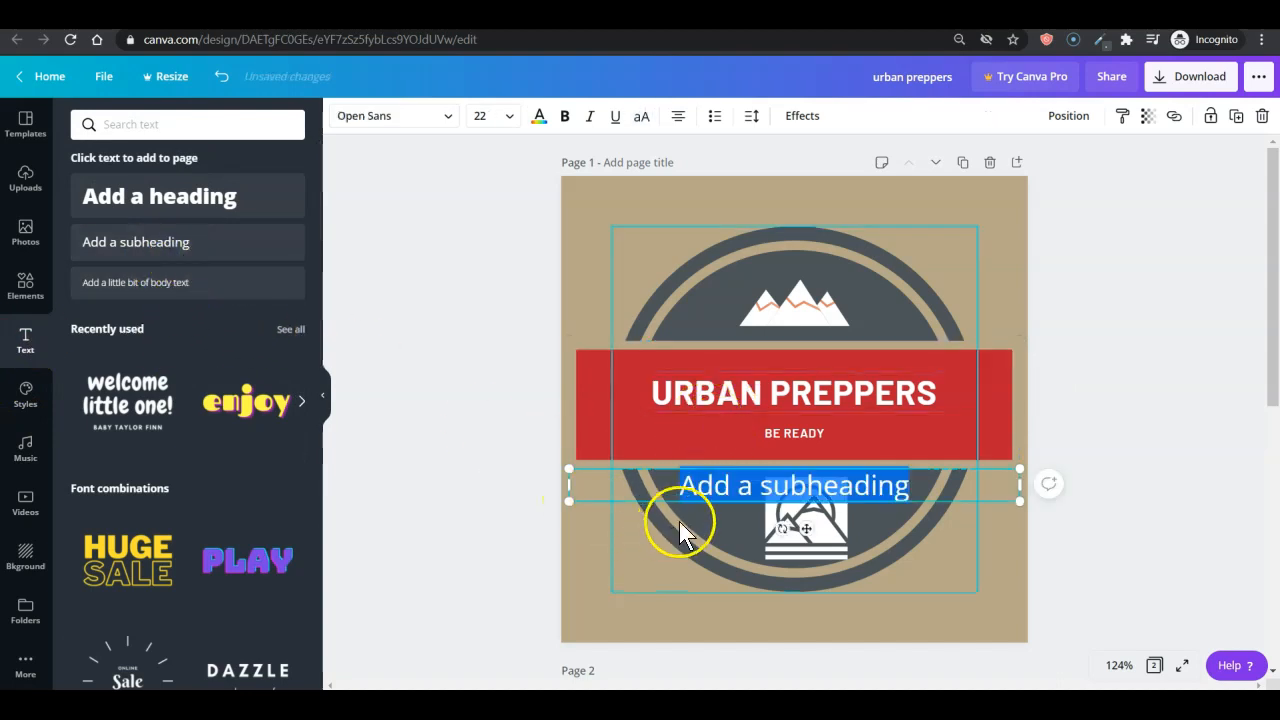
{"action": "left_click", "coordinate": [701, 491]}
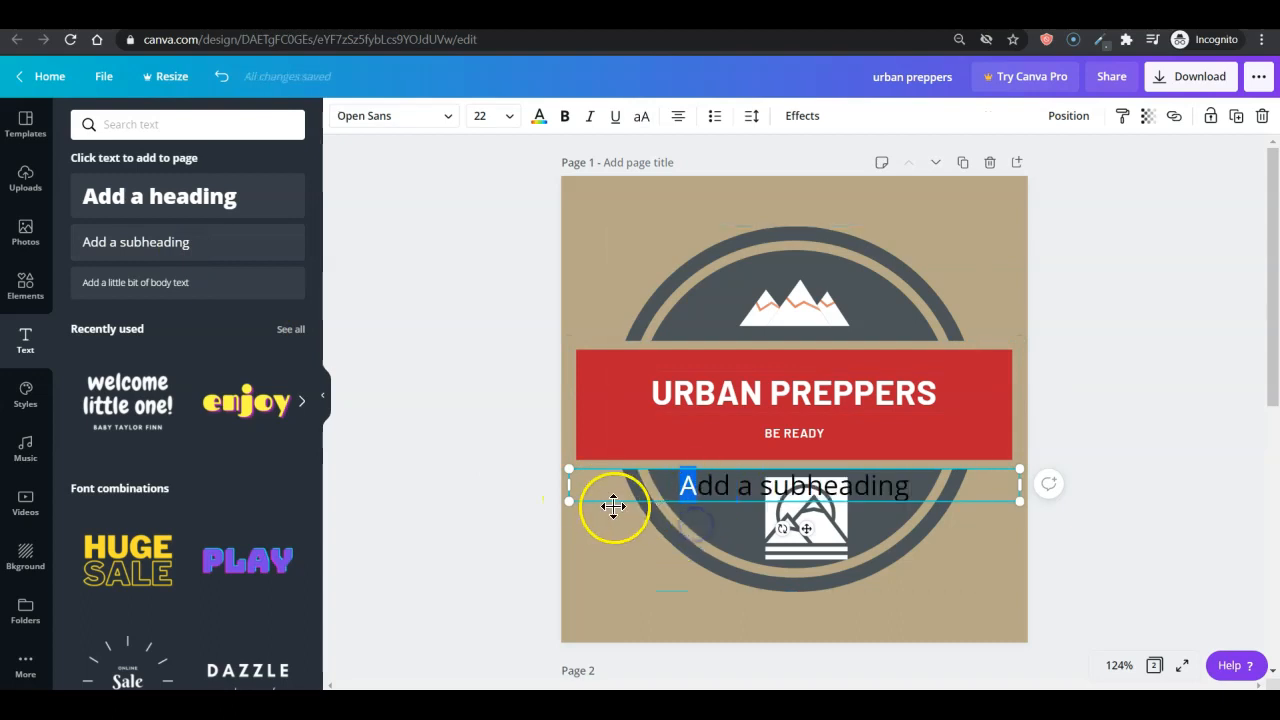
{"action": "left_click_drag", "start_coordinate": [589, 491], "coordinate": [606, 629]}
{"action": "double_click", "coordinate": [731, 612]}
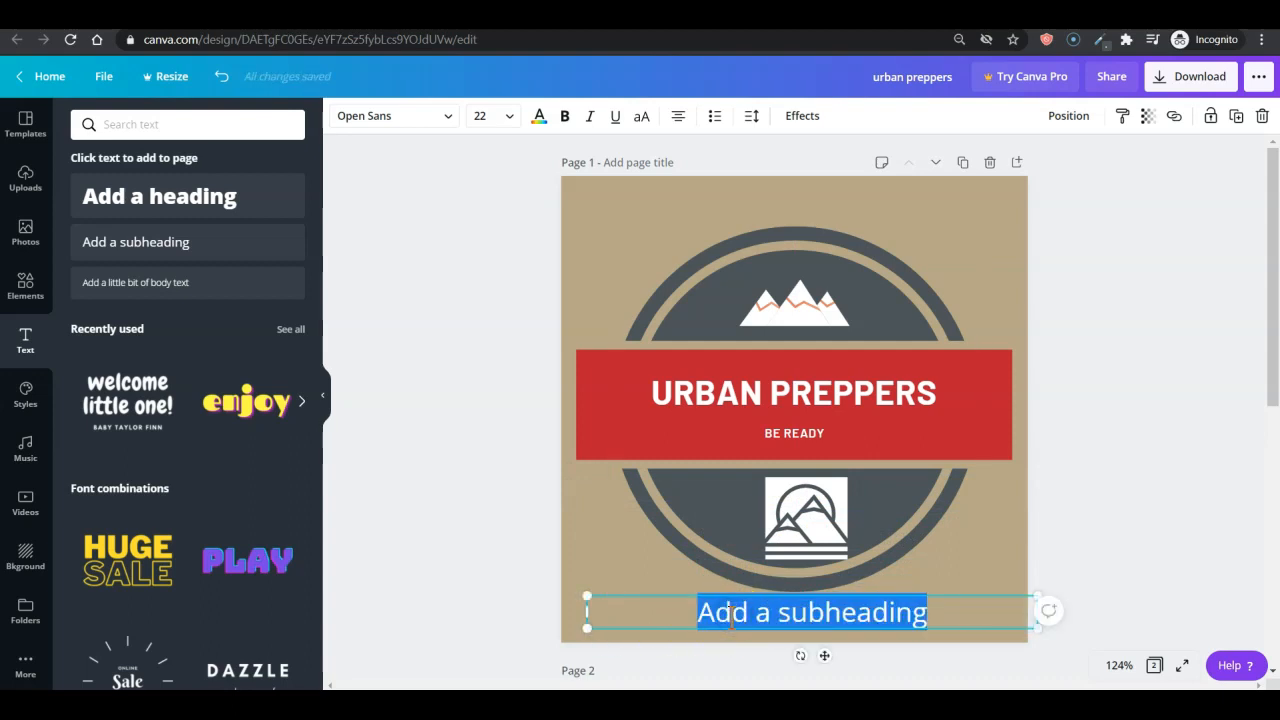
{"action": "type", "text": "tools"}
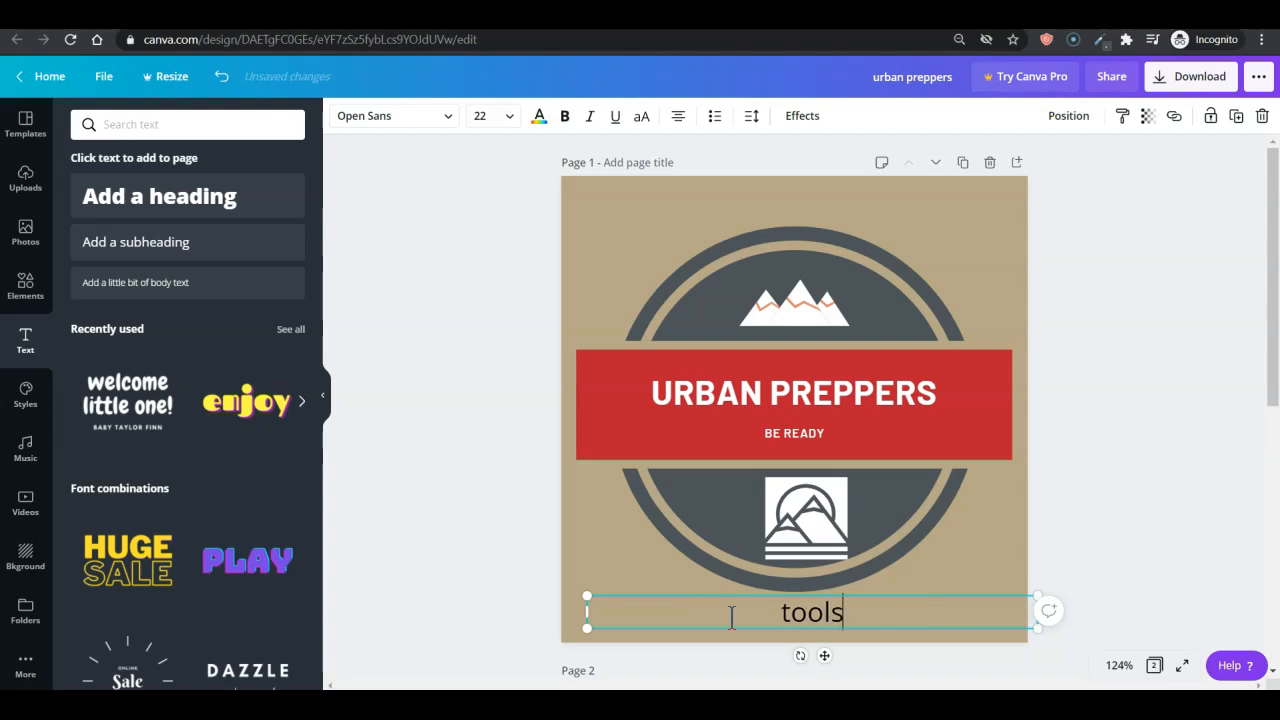
{"action": "type", "text": " and tips"}
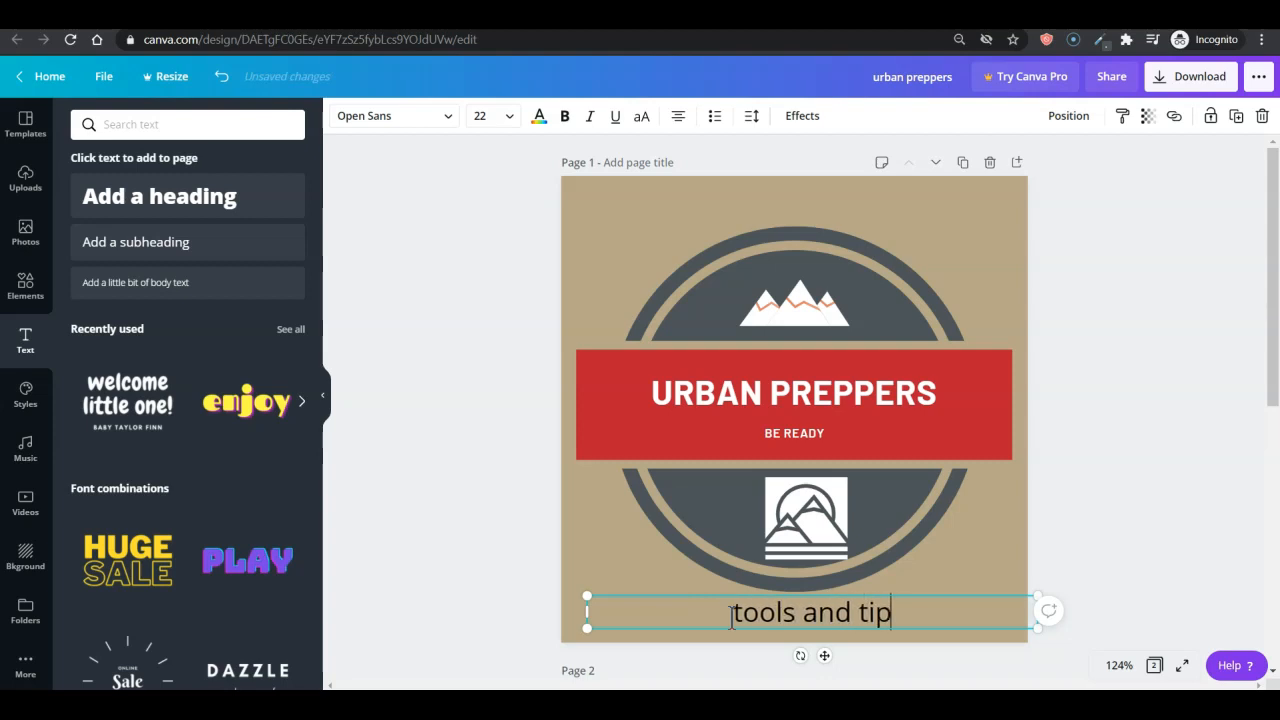
- Format the "tools and tips" text in white, bold and italic
{"action": "triple_click", "coordinate": [755, 613]}
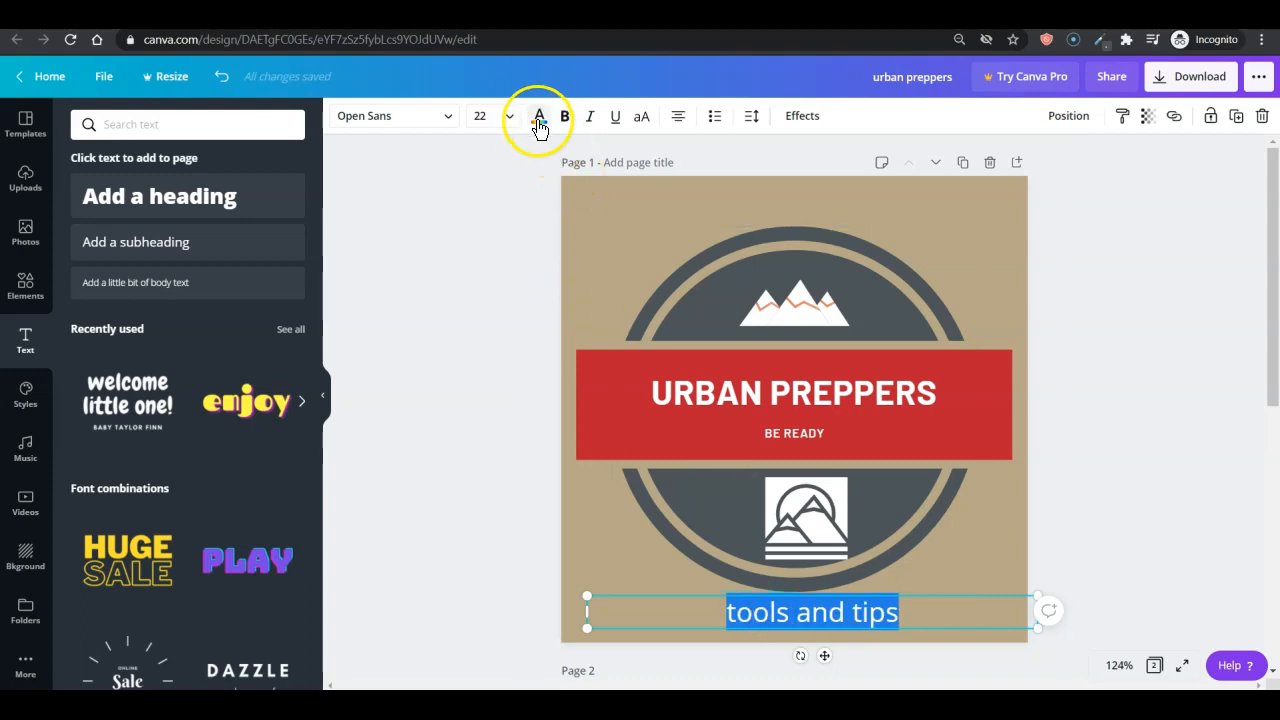
{"action": "left_click", "coordinate": [538, 116]}
{"action": "left_click", "coordinate": [289, 377]}
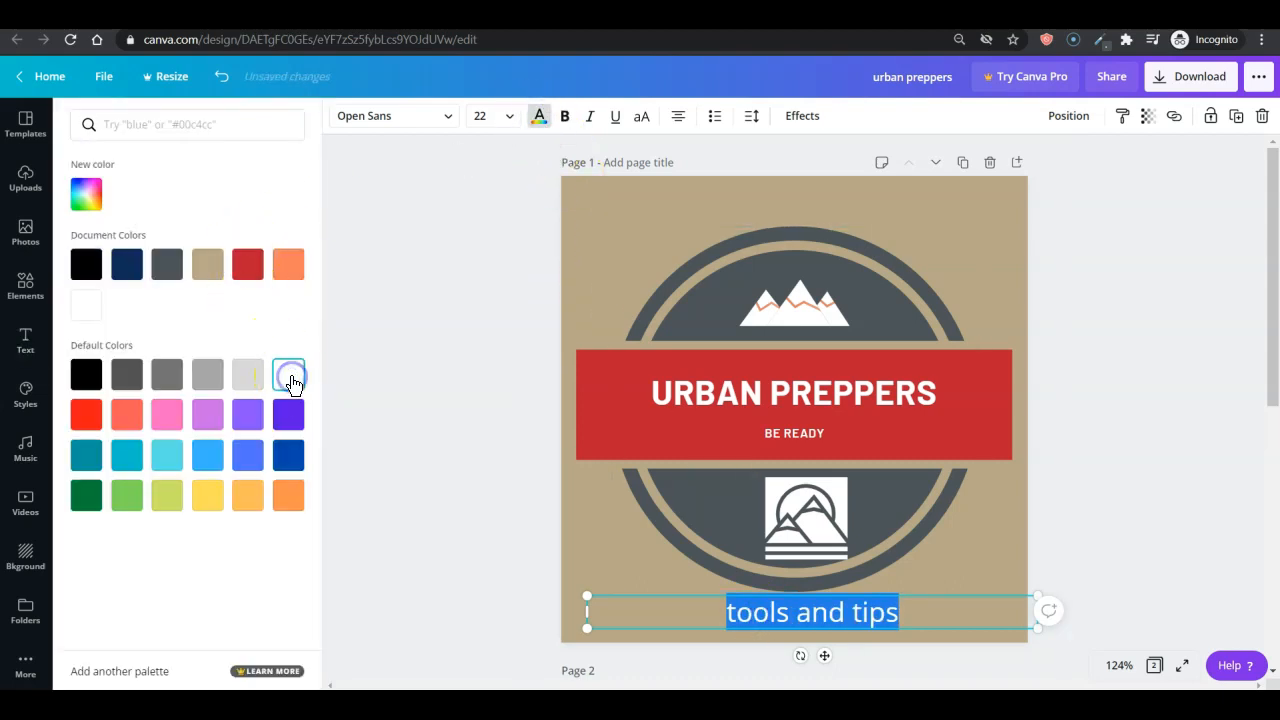
{"action": "left_click", "coordinate": [565, 117]}
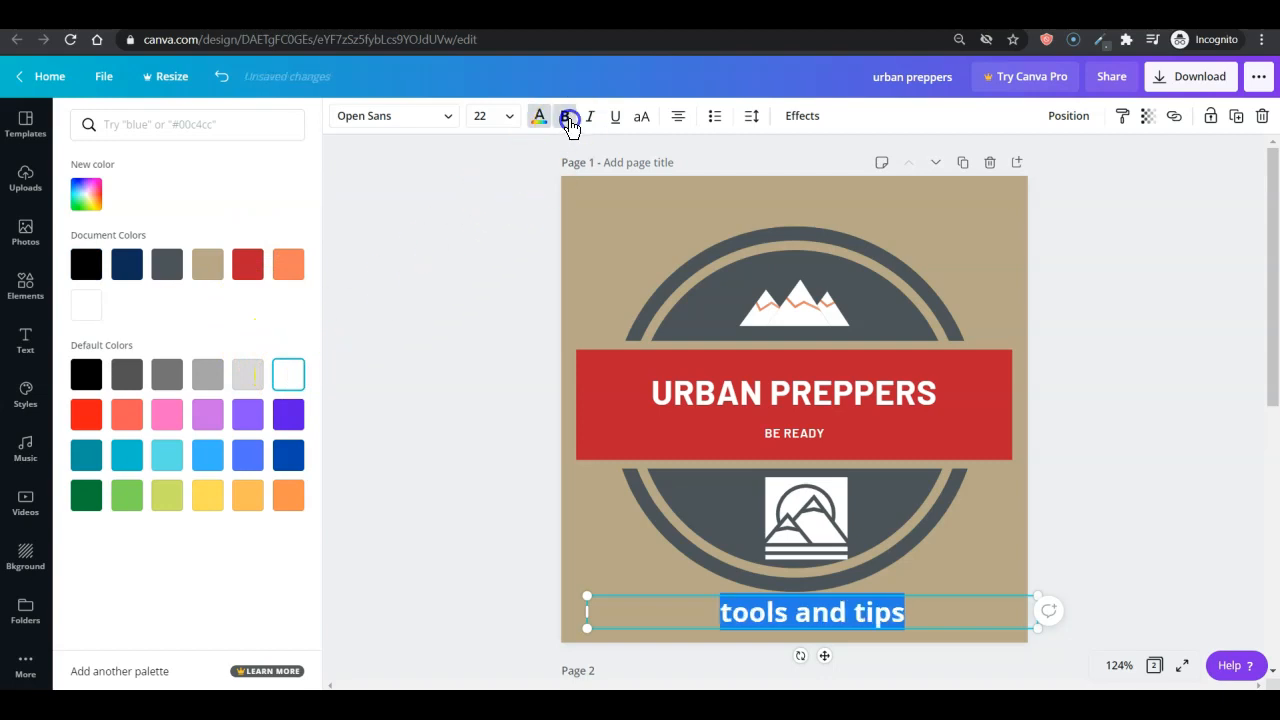
{"action": "left_click", "coordinate": [590, 120]}
{"action": "left_click", "coordinate": [462, 300]}
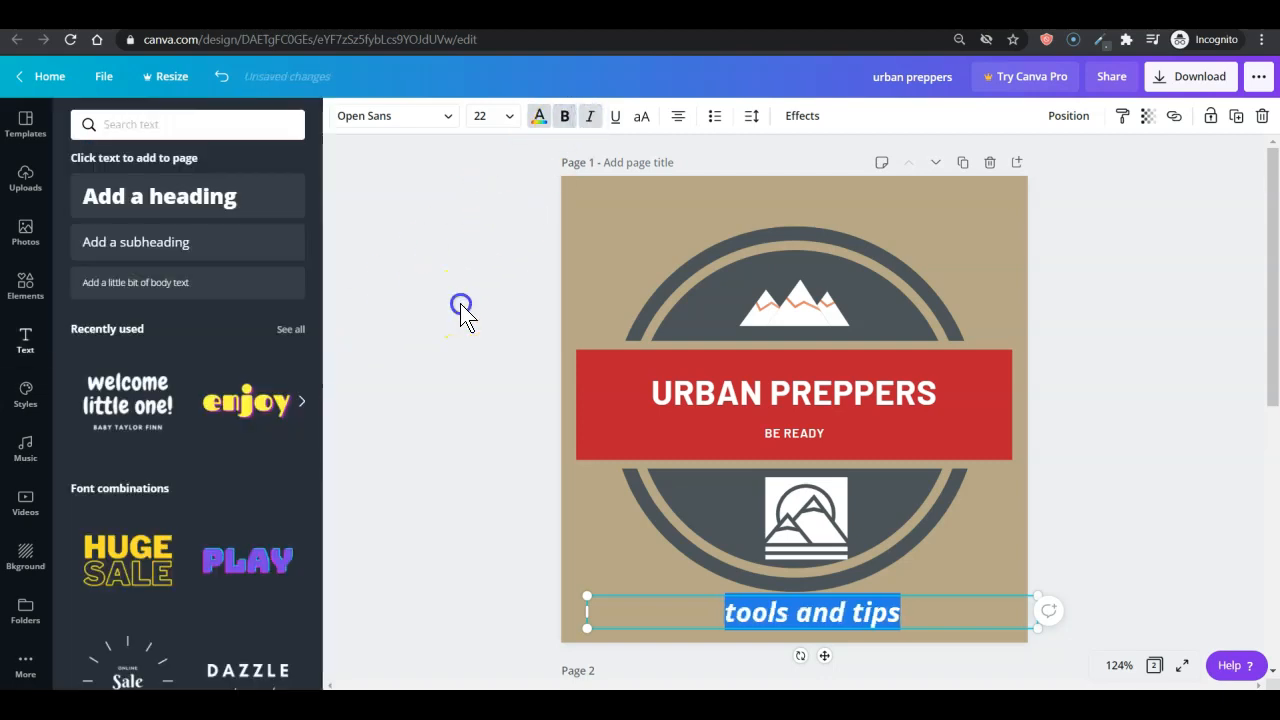
- Shift the "tools and tips" text slightly to the left beneath the circular badge
{"action": "left_click", "coordinate": [589, 501]}
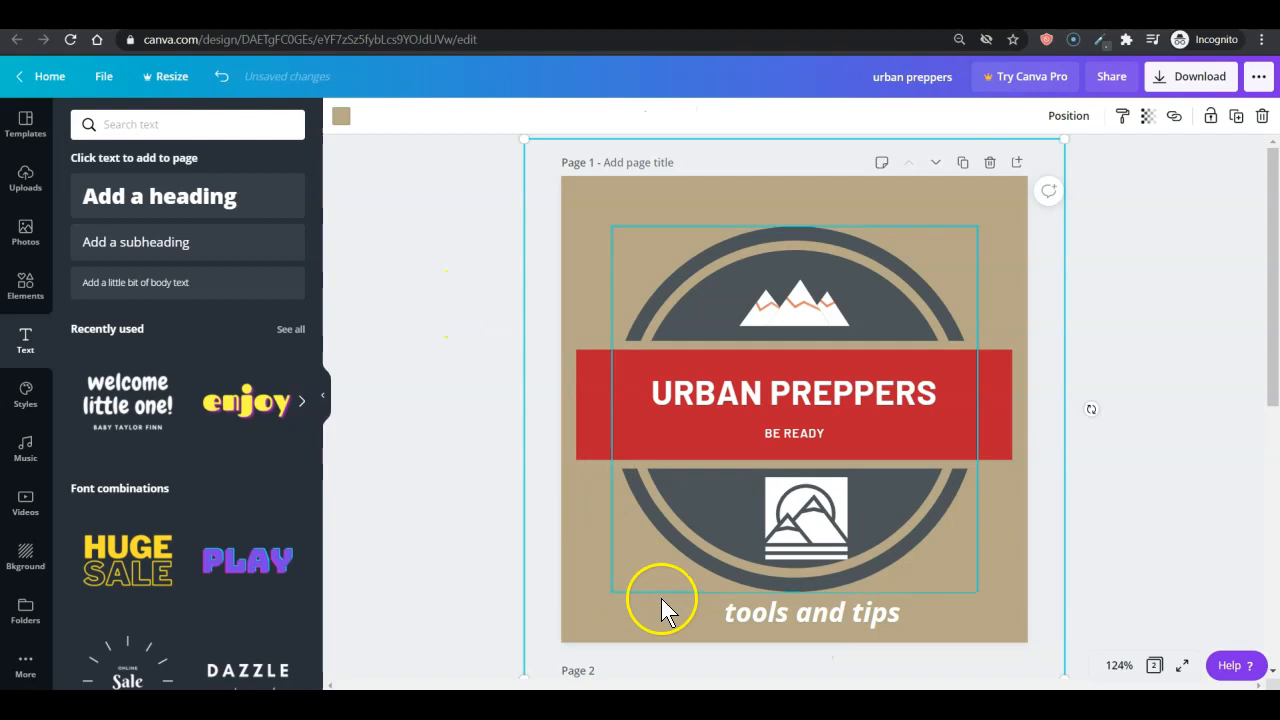
{"action": "mouse_move", "coordinate": [765, 614]}
{"action": "left_mouse_down"}
{"action": "mouse_move", "coordinate": [730, 611]}
{"action": "mouse_move", "coordinate": [768, 610]}
{"action": "mouse_move", "coordinate": [731, 200]}
{"action": "mouse_move", "coordinate": [749, 608]}
{"action": "left_mouse_up"}
{"action": "left_click", "coordinate": [485, 497]}
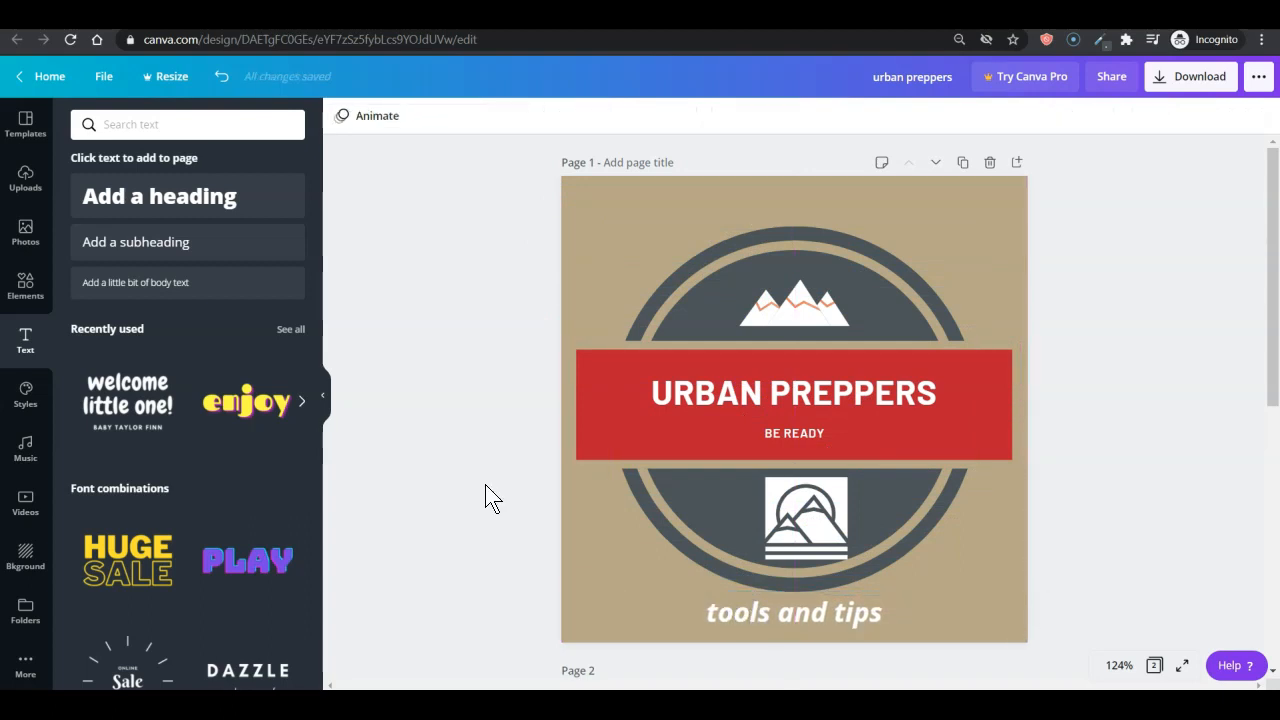
- Try pink, orchid, violet and medium blue as the logo's tan background color, and set it to light blue
{"action": "left_click", "coordinate": [611, 256]}
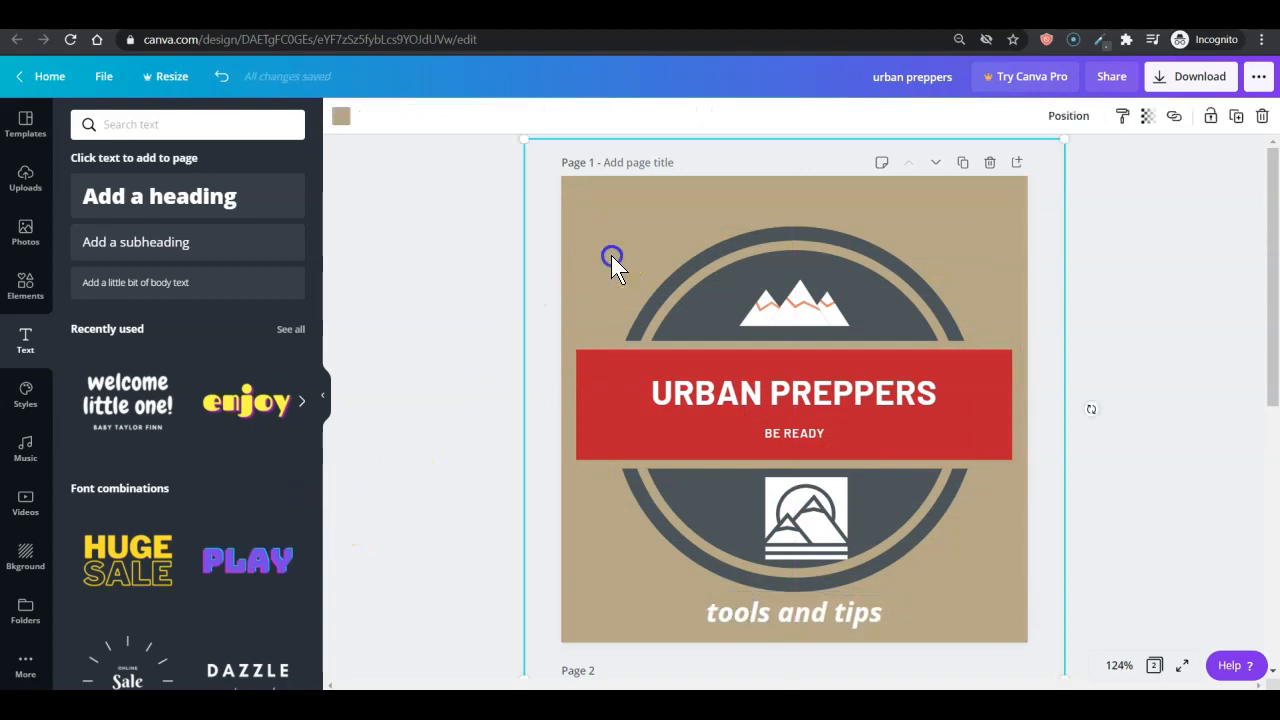
{"action": "left_click", "coordinate": [341, 117]}
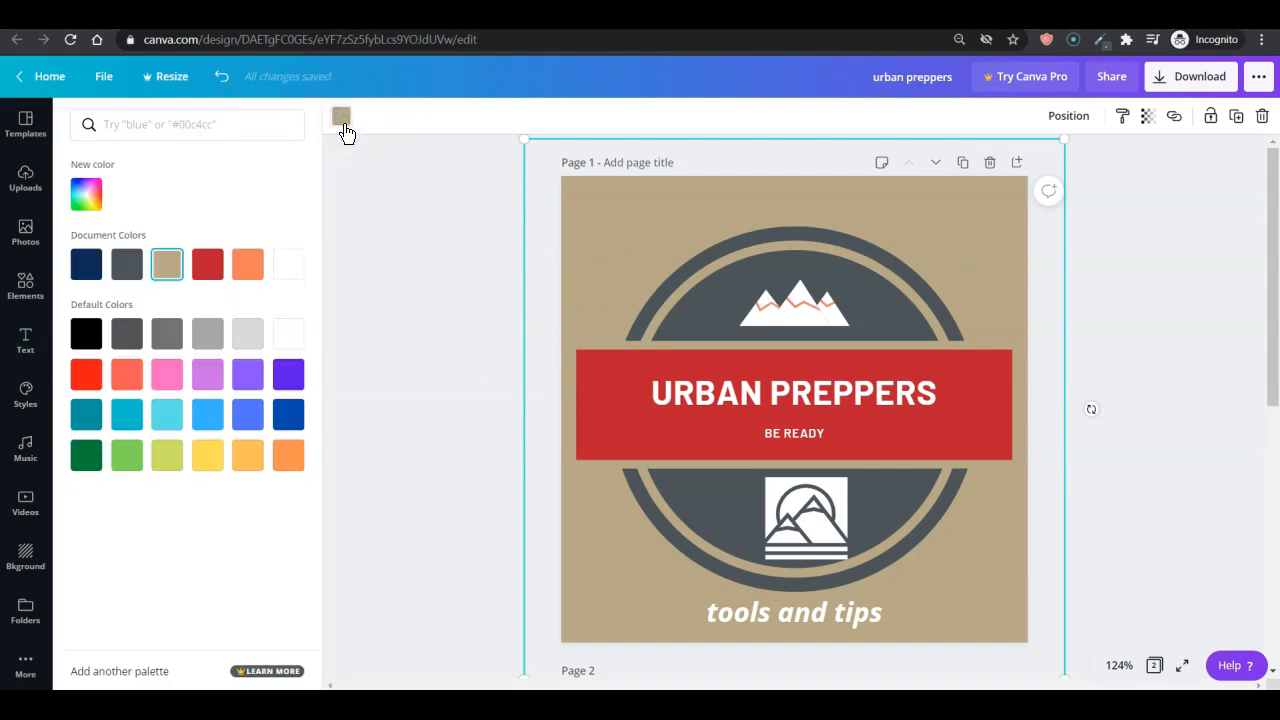
{"action": "left_click", "coordinate": [167, 374]}
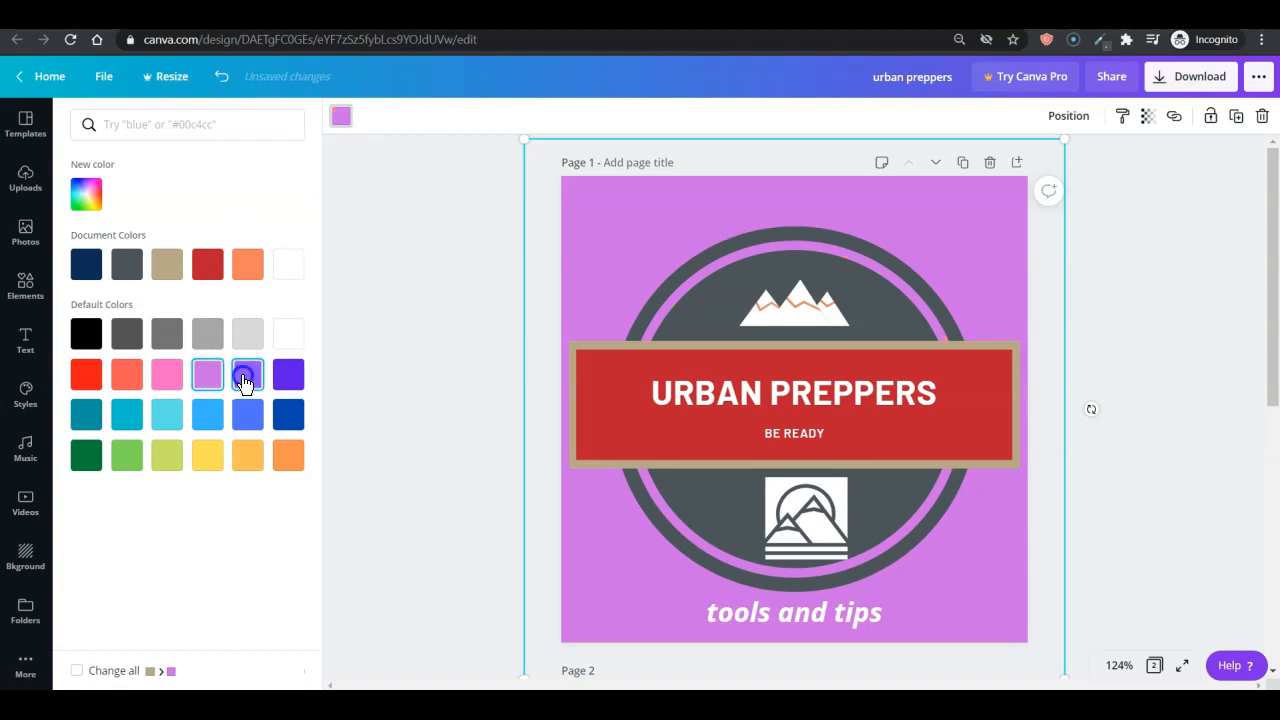
{"action": "left_click", "coordinate": [247, 374]}
{"action": "left_click", "coordinate": [248, 418]}
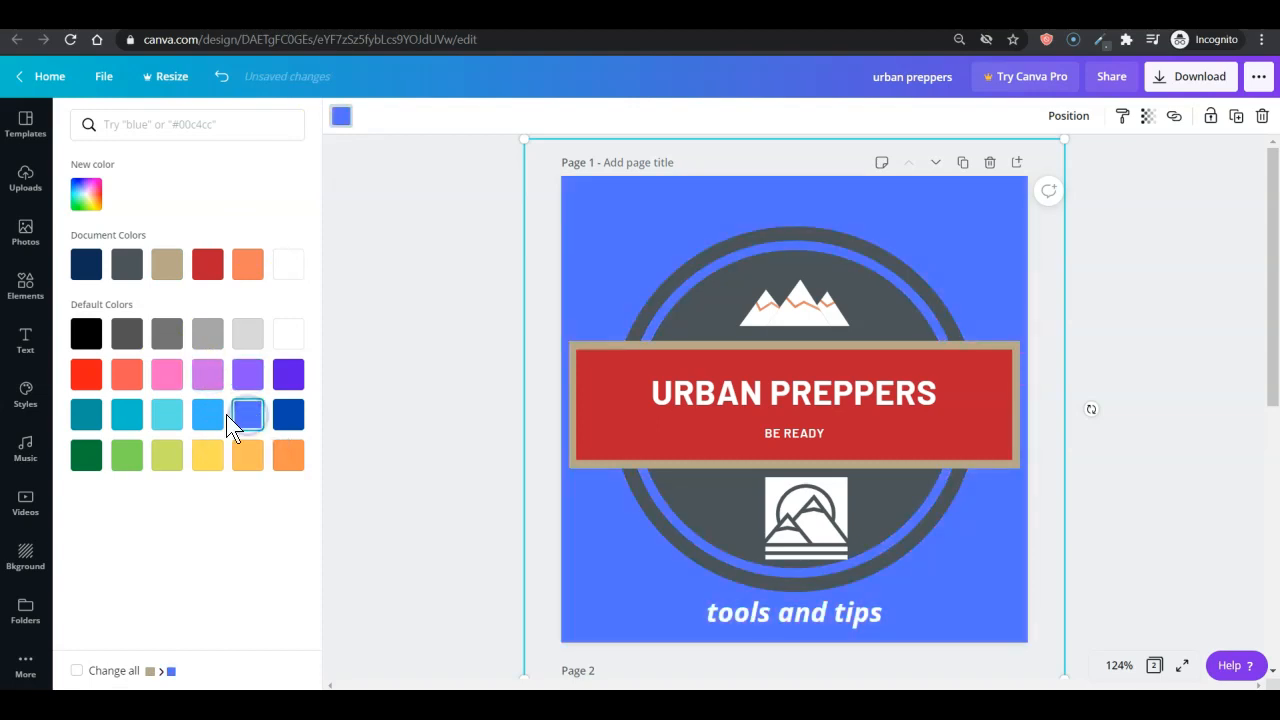
{"action": "left_click", "coordinate": [208, 414]}
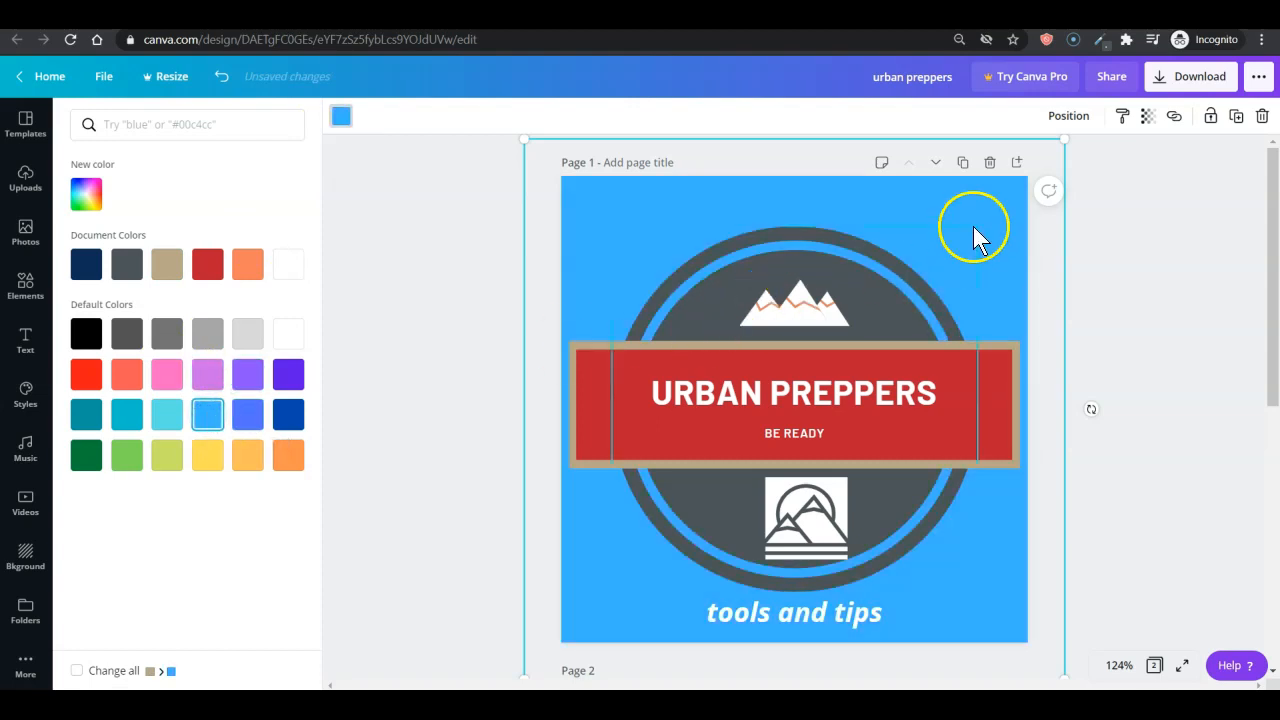
- Add a blank page after page 1, and duplicate the light blue logo page
{"action": "left_click", "coordinate": [1016, 162]}
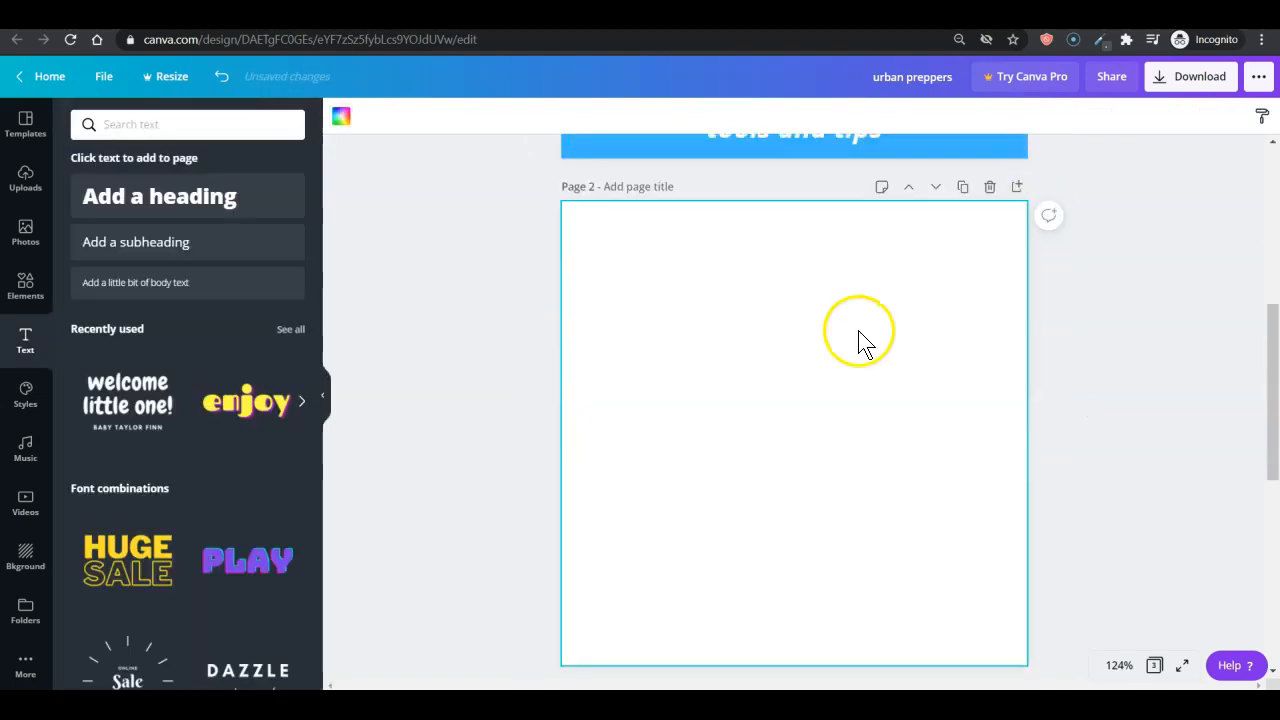
{"action": "scroll", "coordinate": [1074, 343], "scroll_direction": "up", "scroll_amount": 5}
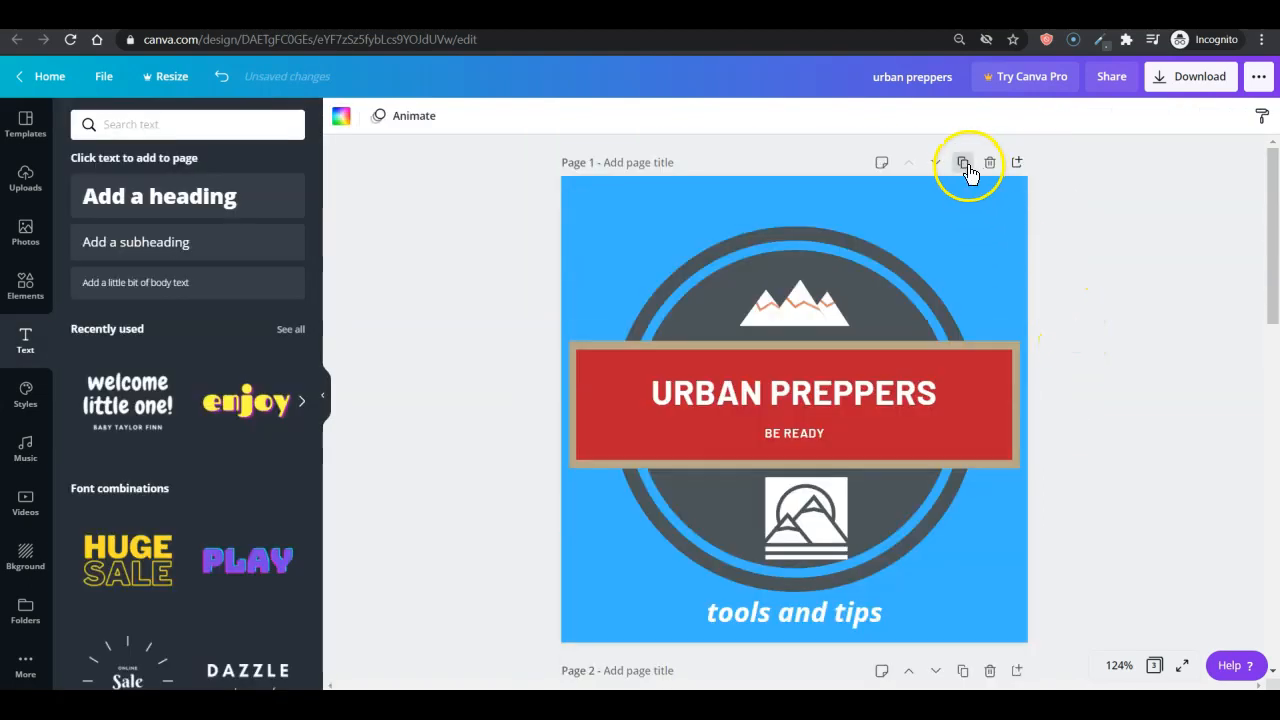
{"action": "left_click", "coordinate": [963, 163]}
- Try purple and light gray as the duplicated page's background color, and set it to the document's tan
{"action": "left_click", "coordinate": [585, 555]}
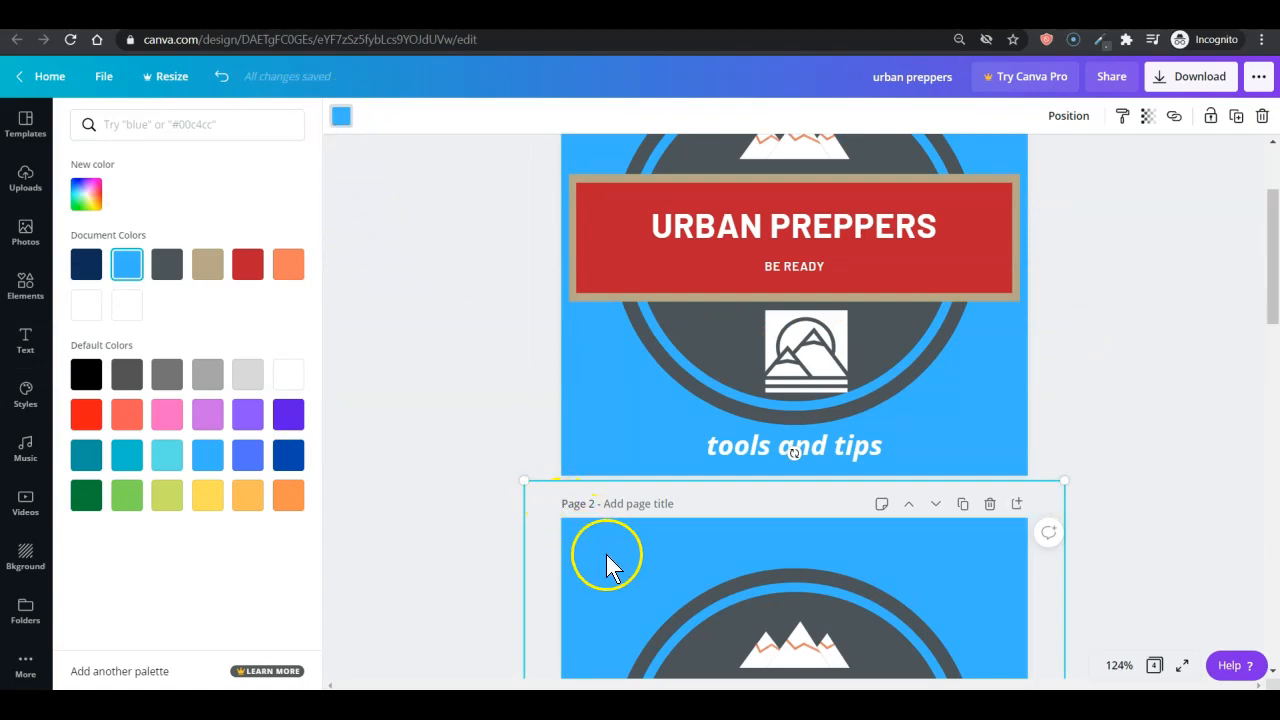
{"action": "left_click", "coordinate": [287, 428]}
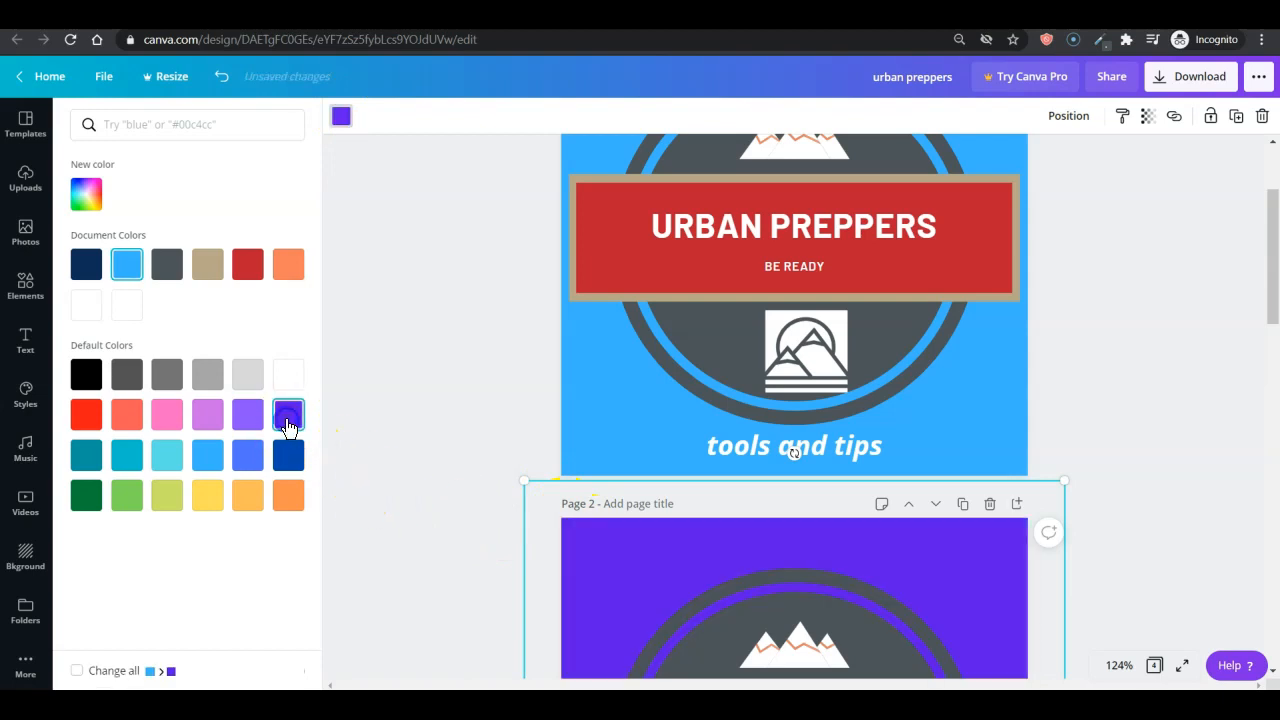
{"action": "left_click", "coordinate": [249, 374]}
{"action": "left_click", "coordinate": [207, 264]}
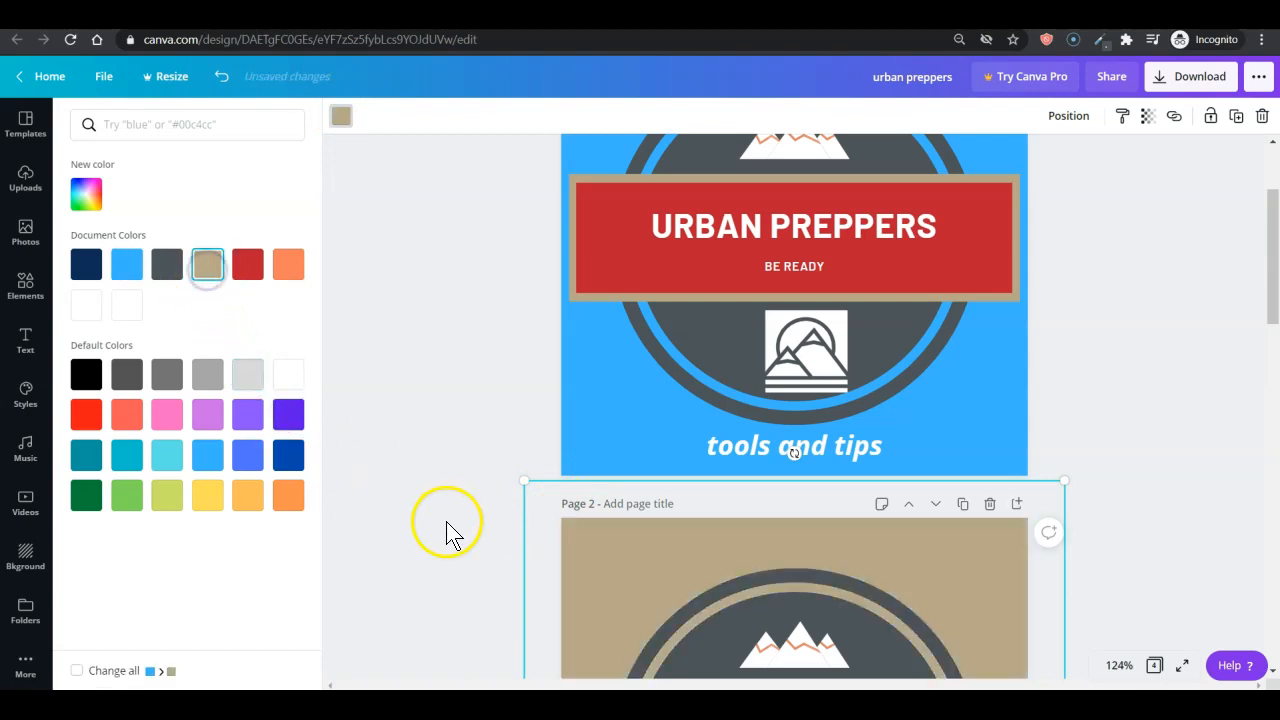
{"action": "scroll", "coordinate": [450, 530], "scroll_direction": "down", "scroll_amount": 4}
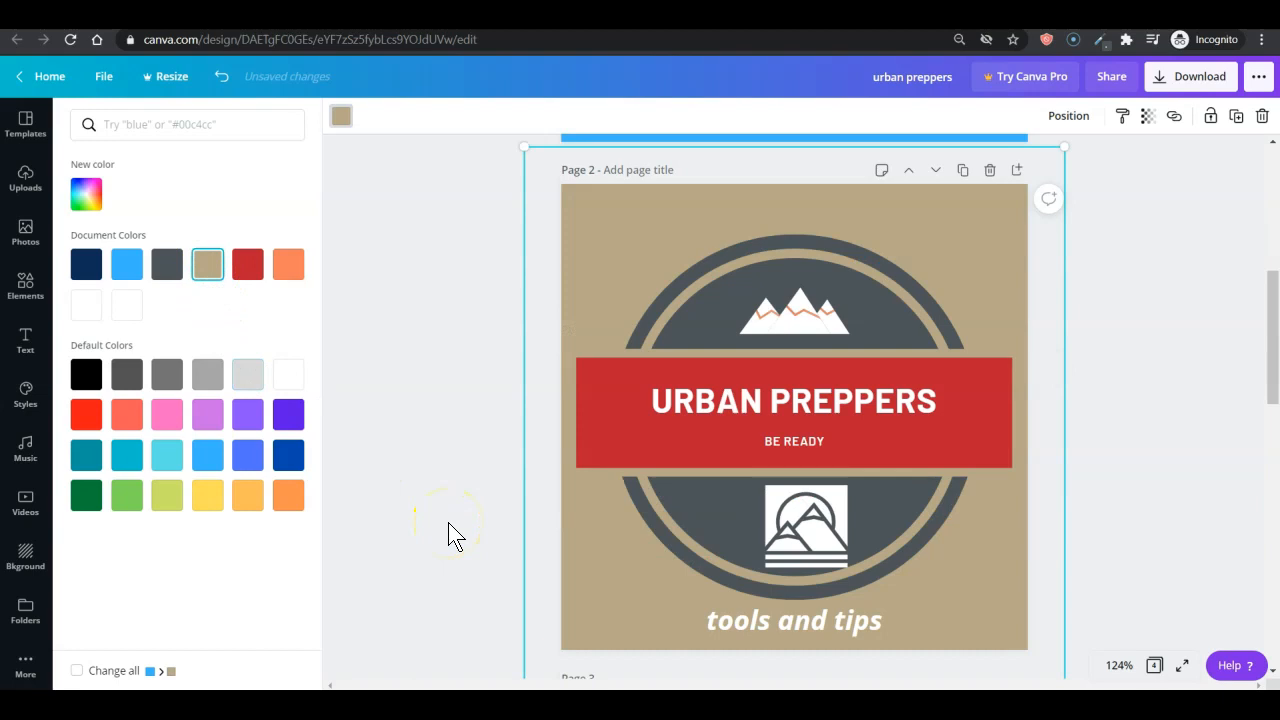
- Try red and dark gray in place of the orange accent in page 2's upper mountain graphic
{"action": "left_click", "coordinate": [795, 322]}
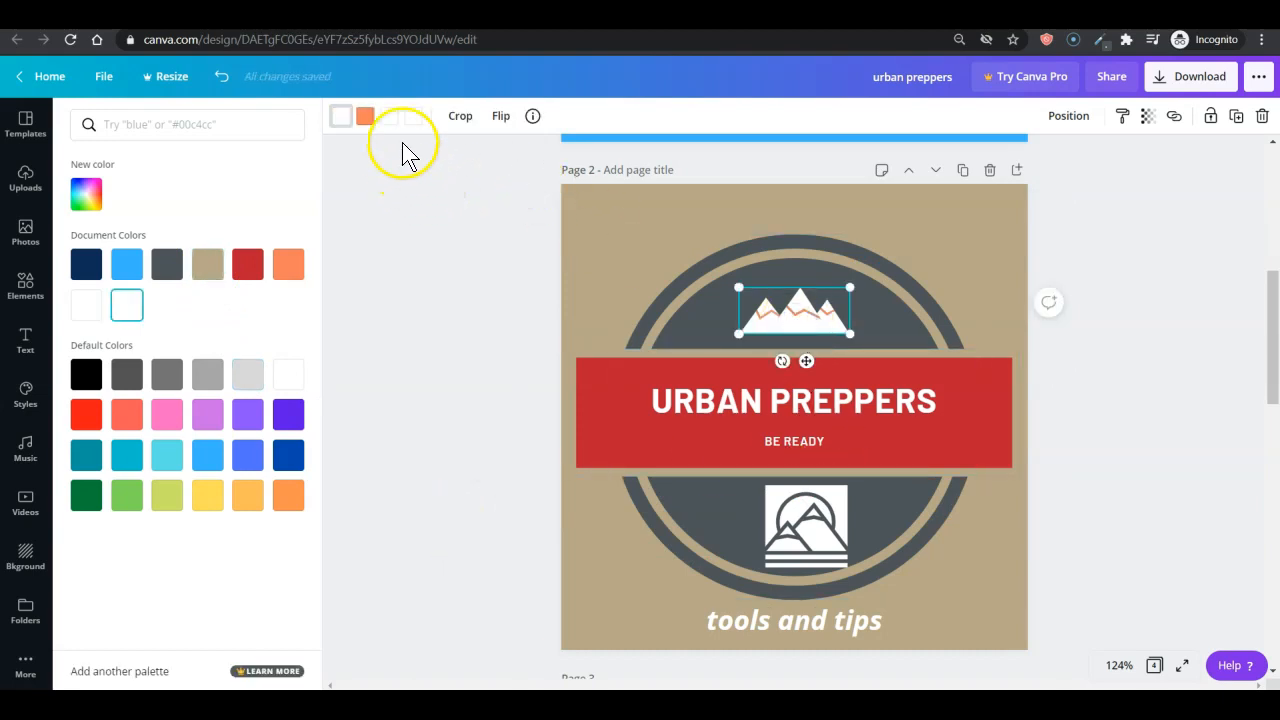
{"action": "left_click", "coordinate": [364, 117]}
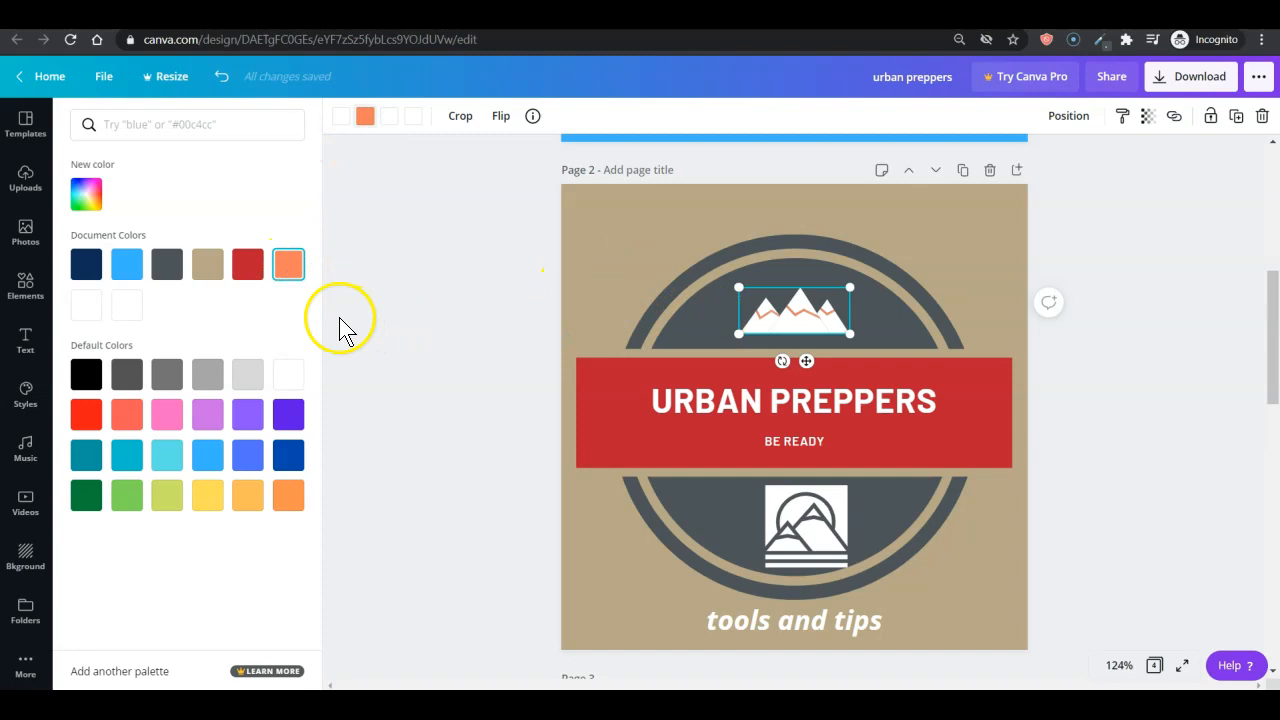
{"action": "left_click", "coordinate": [248, 266]}
{"action": "left_click", "coordinate": [168, 268]}
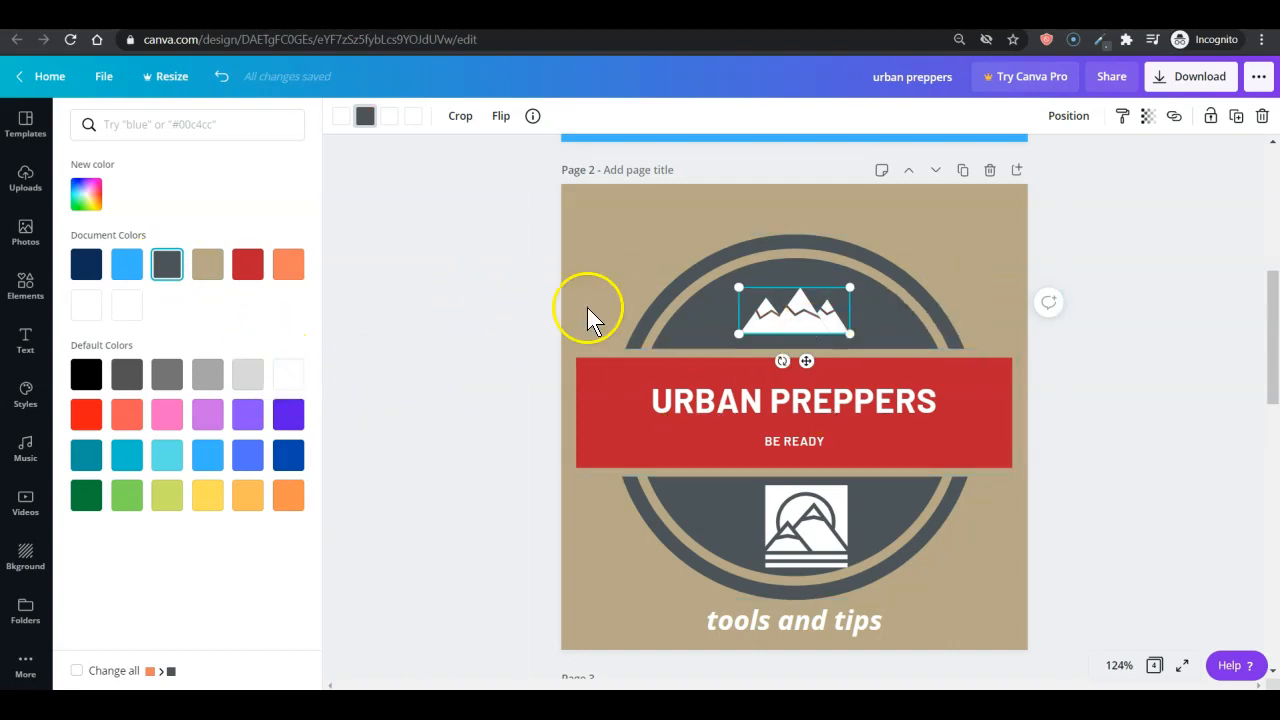
- Undo the mountain accent recoloring and the tan background change on page 2
{"action": "scroll", "coordinate": [390, 312], "scroll_direction": "up", "scroll_amount": 5}
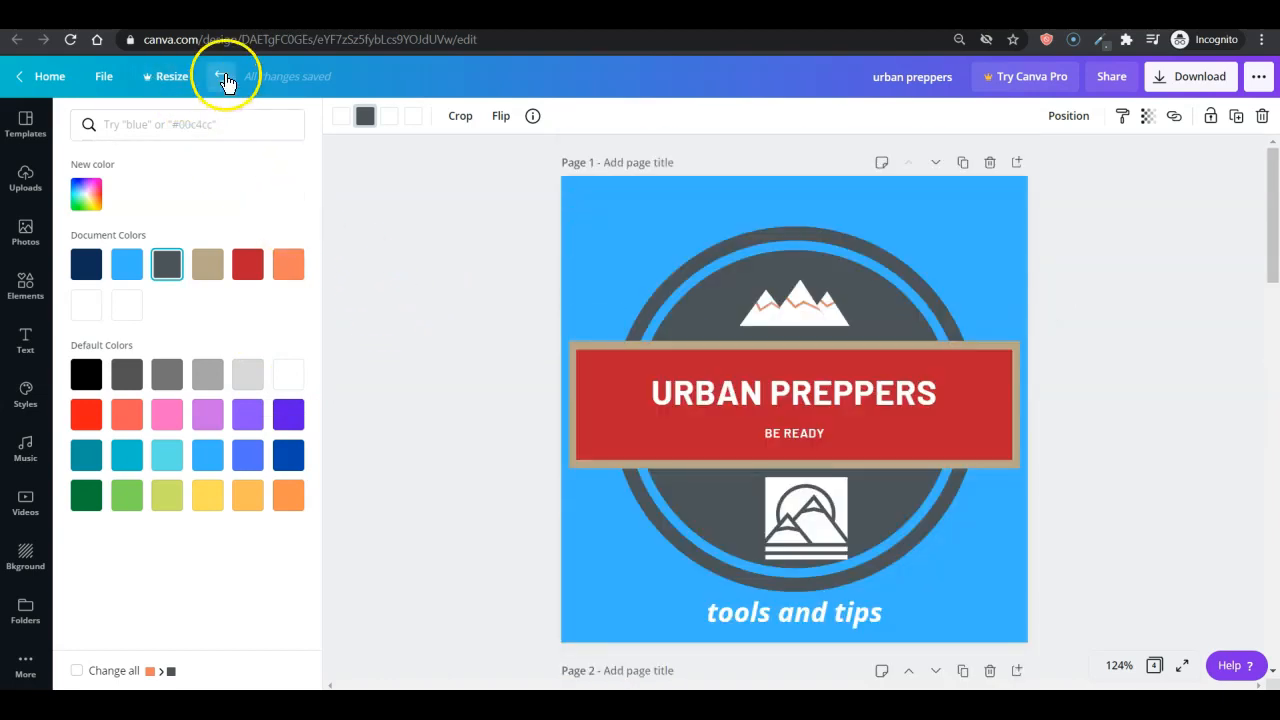
{"action": "scroll", "coordinate": [405, 235], "scroll_direction": "down", "scroll_amount": 3}
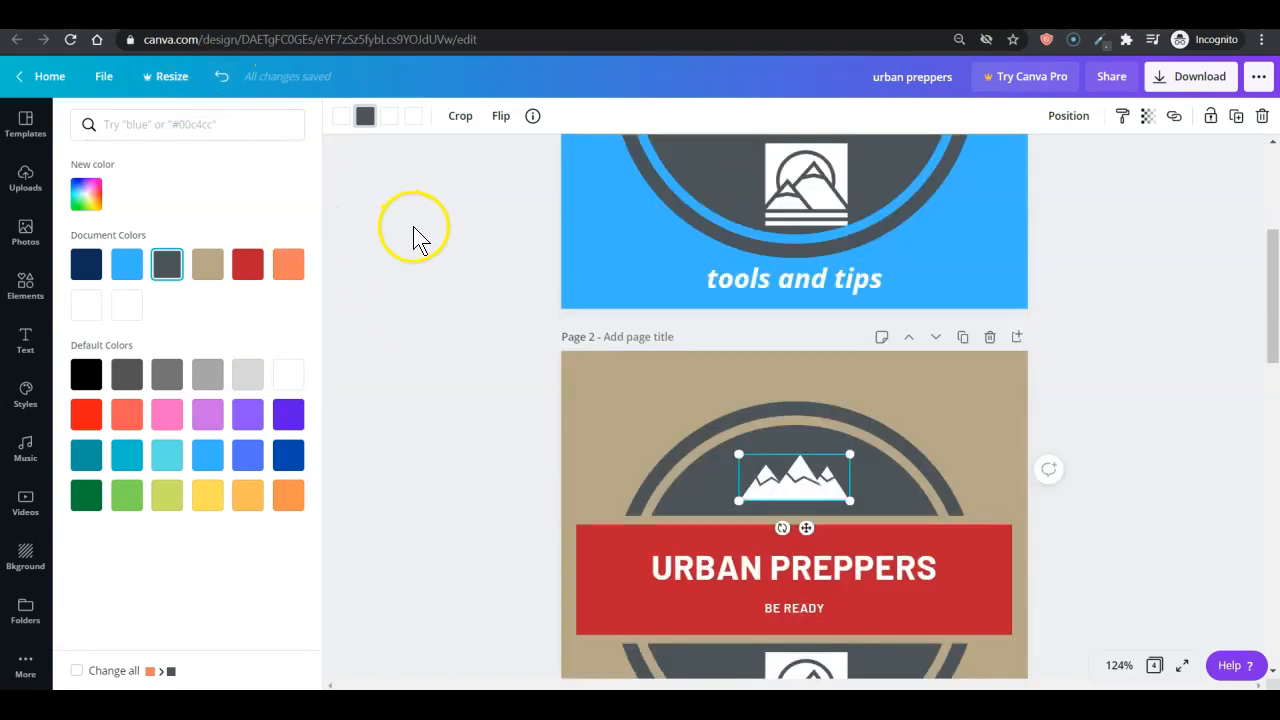
{"action": "left_click", "coordinate": [222, 78]}
{"action": "left_click", "coordinate": [222, 78]}
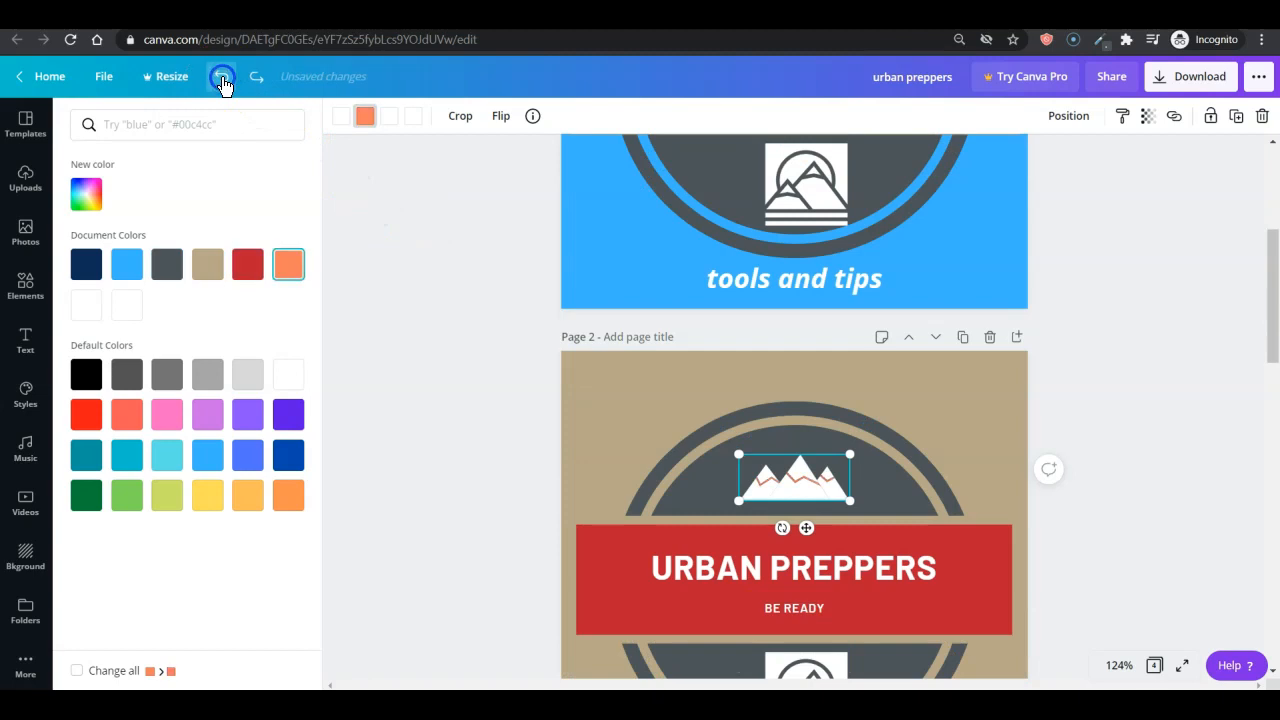
{"action": "left_click", "coordinate": [222, 78]}
{"action": "left_click", "coordinate": [222, 78]}
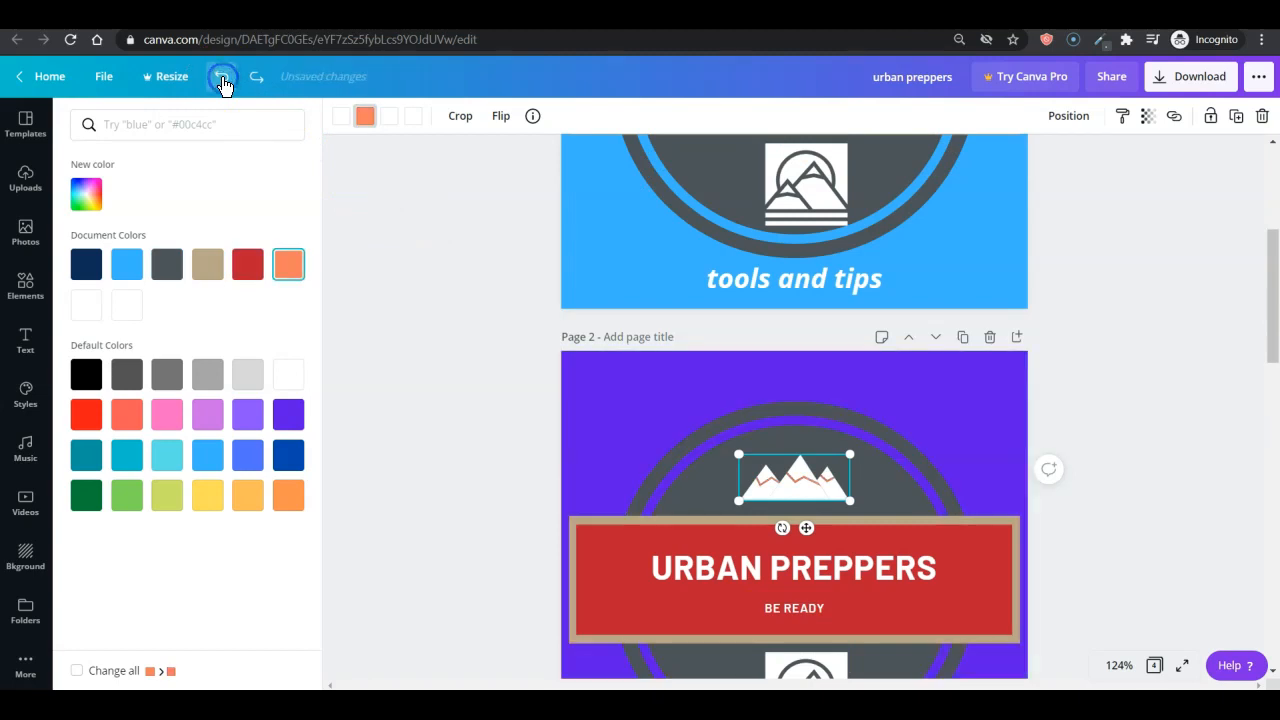
- Set the background shape behind the logo on page 1 to tan
{"action": "scroll", "coordinate": [660, 468], "scroll_direction": "up", "scroll_amount": 3}
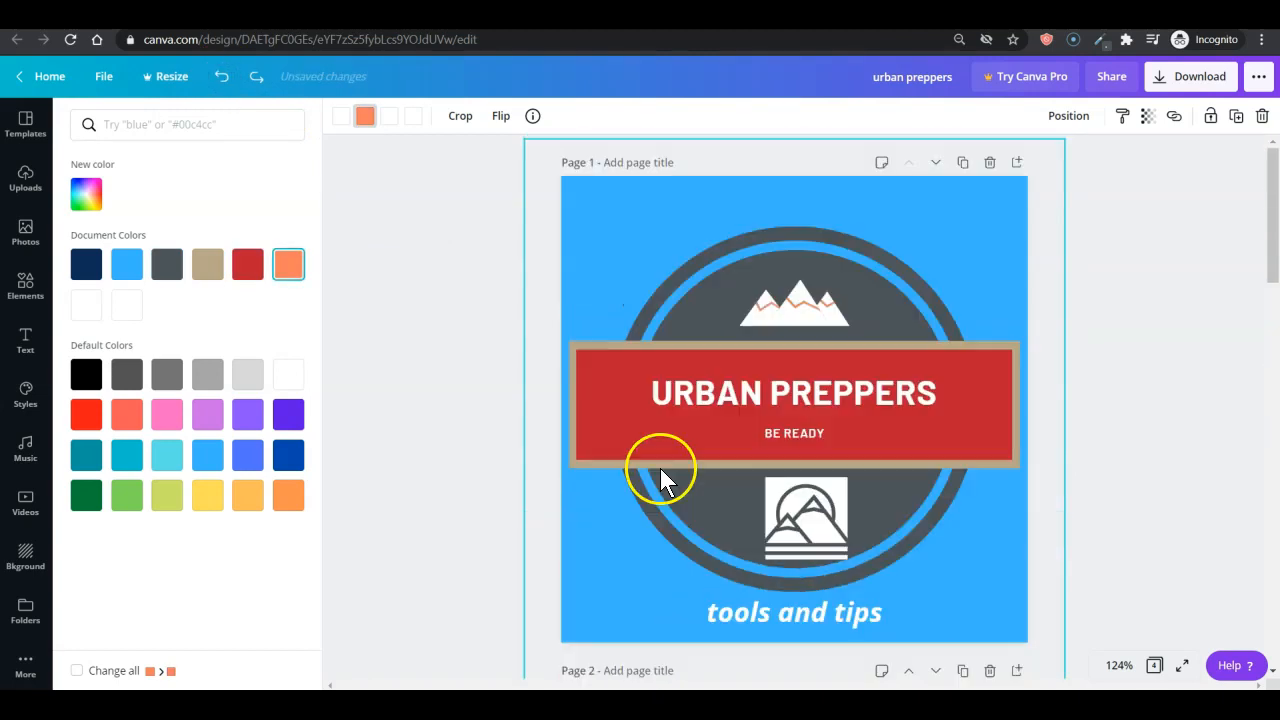
{"action": "left_click", "coordinate": [582, 204]}
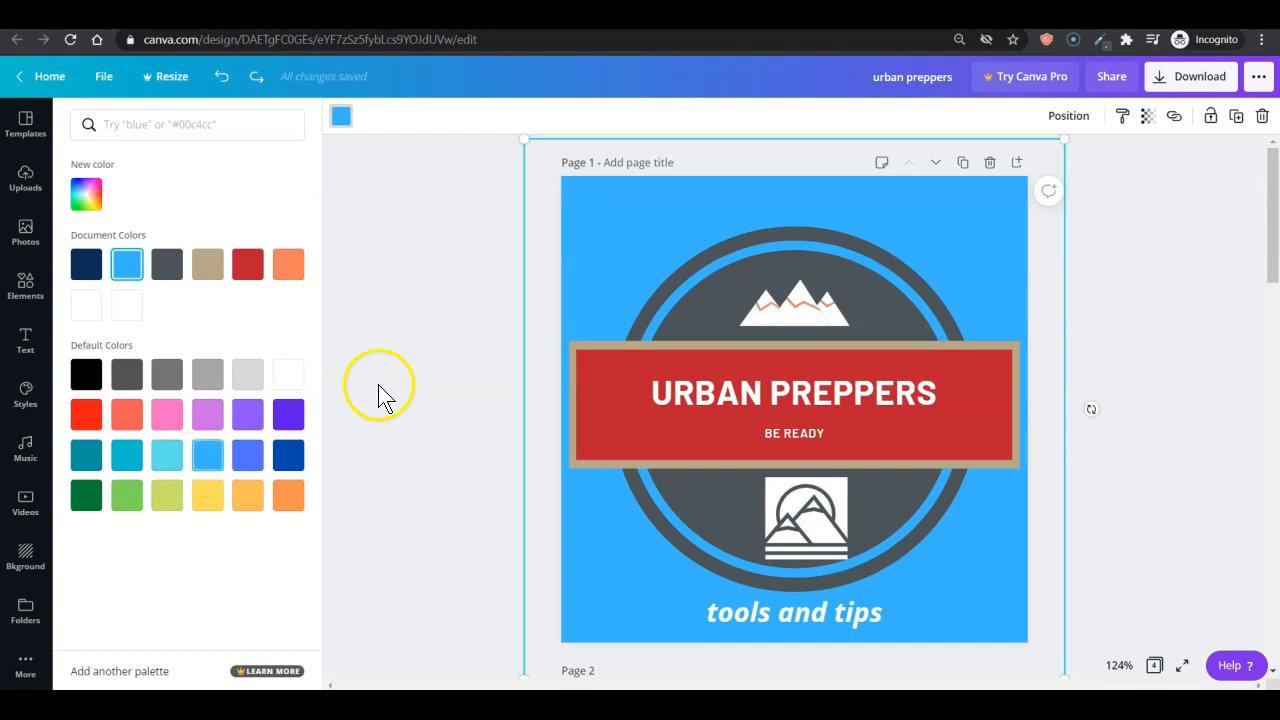
{"action": "left_click", "coordinate": [617, 271]}
{"action": "mouse_move", "coordinate": [622, 258]}
{"action": "left_mouse_down"}
{"action": "mouse_move", "coordinate": [603, 271]}
{"action": "mouse_move", "coordinate": [651, 260]}
{"action": "mouse_move", "coordinate": [628, 245]}
{"action": "left_mouse_up"}
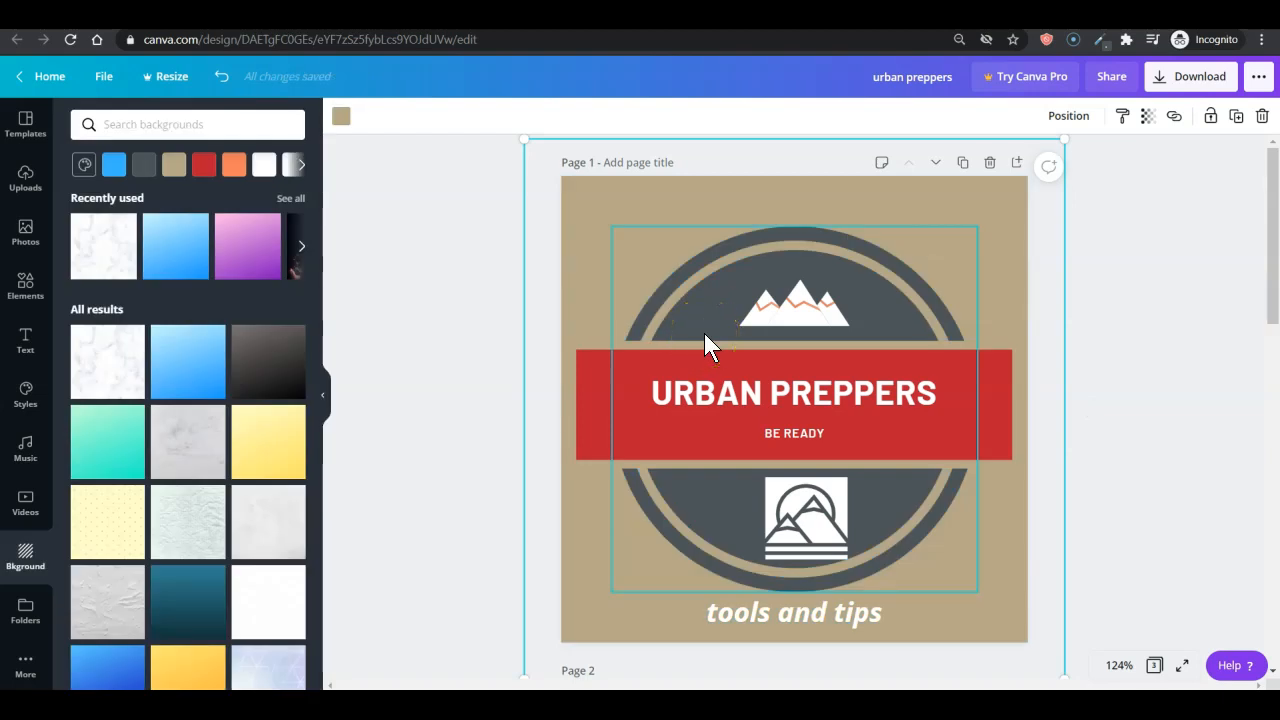
{"action": "left_click", "coordinate": [882, 354]}
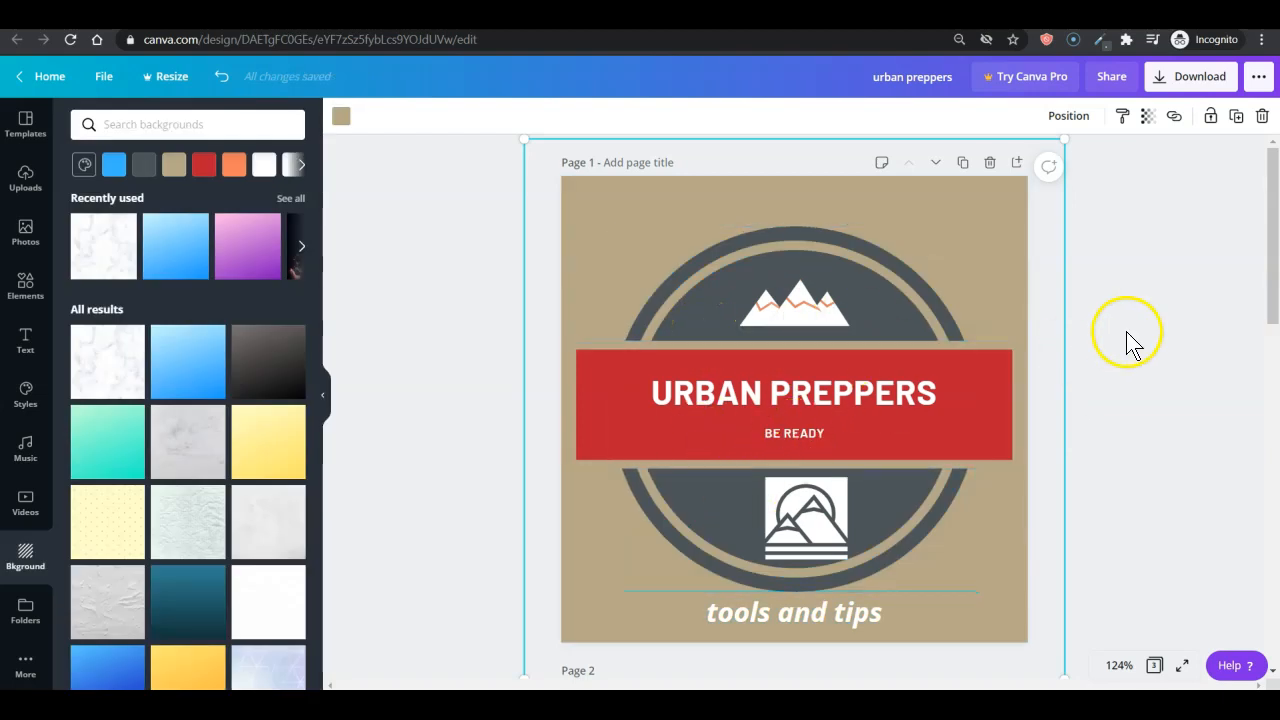
- Download only pages 1 and 2 of the design as PNG files
{"action": "left_click", "coordinate": [1165, 80]}
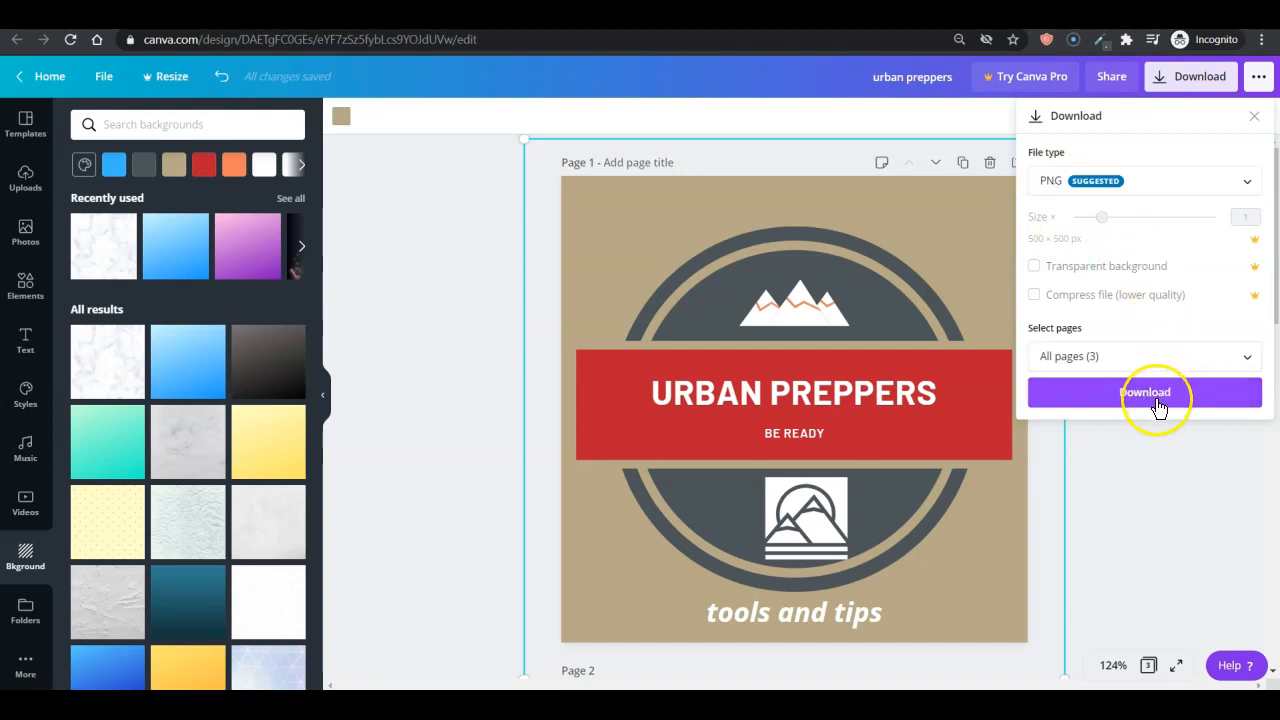
{"action": "scroll", "coordinate": [838, 445], "scroll_direction": "down", "scroll_amount": 8}
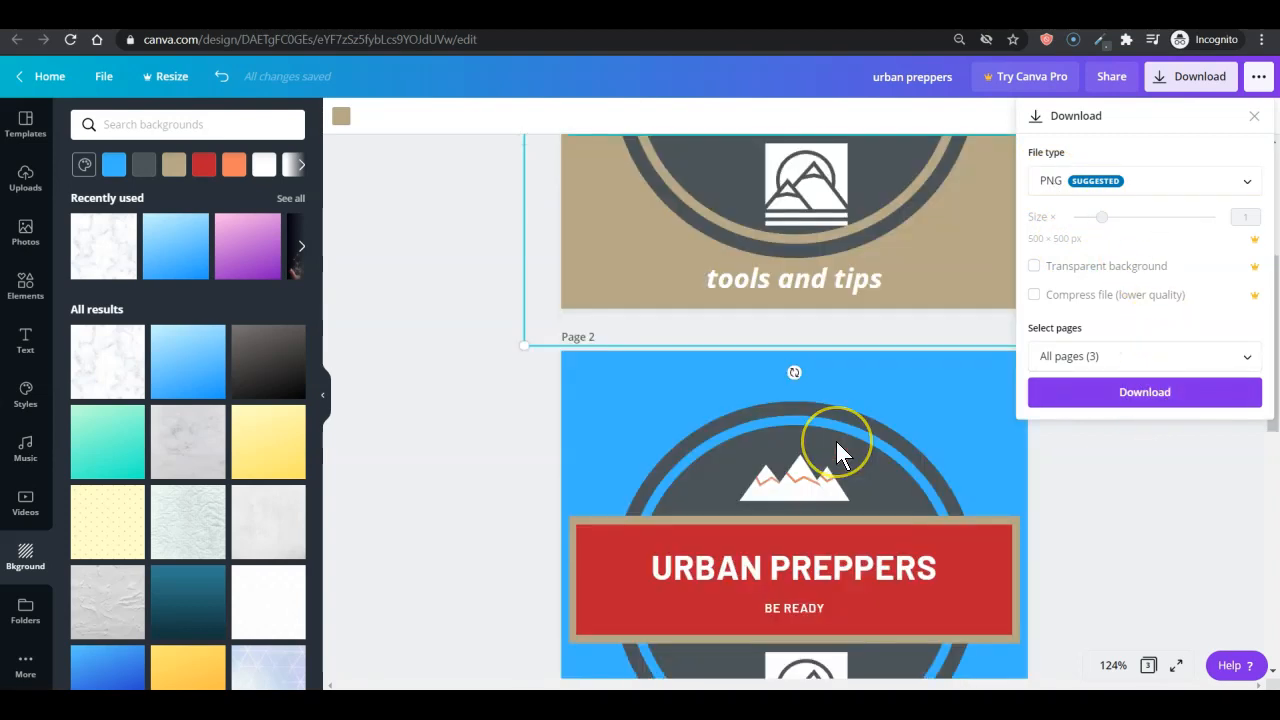
{"action": "scroll", "coordinate": [837, 443], "scroll_direction": "up", "scroll_amount": 5}
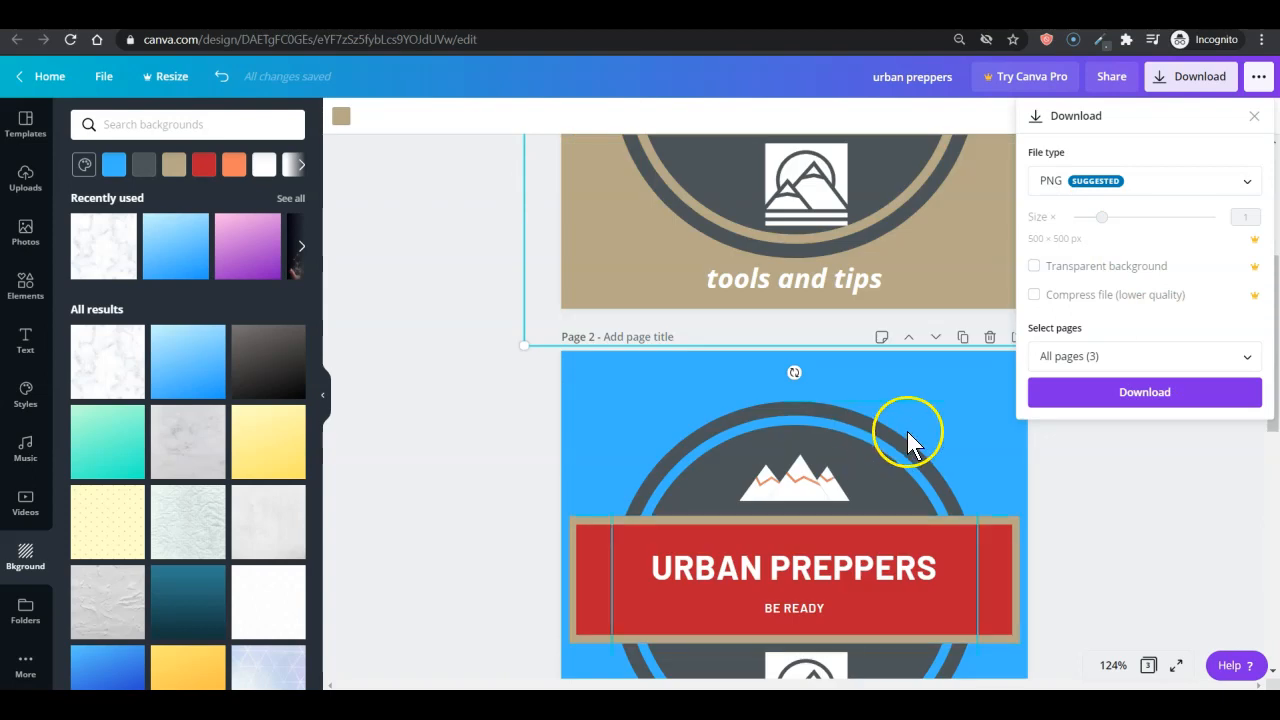
{"action": "scroll", "coordinate": [907, 431], "scroll_direction": "up", "scroll_amount": 2}
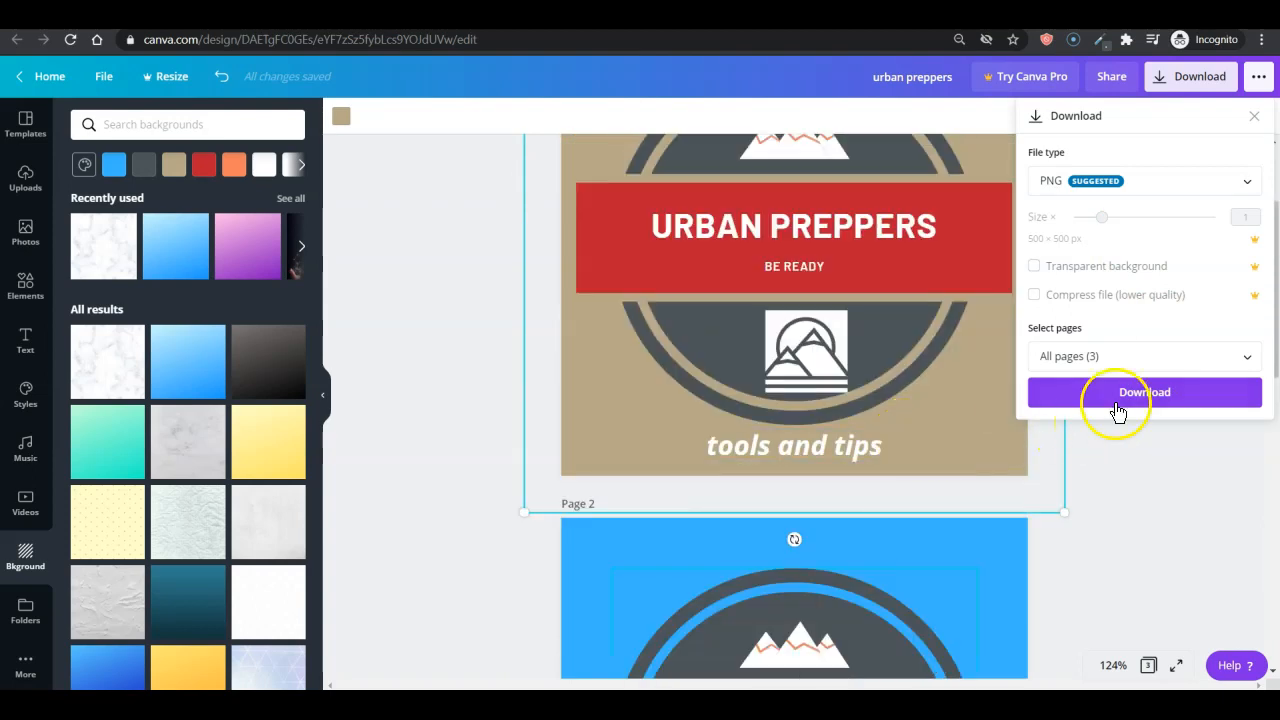
{"action": "left_click", "coordinate": [1153, 360]}
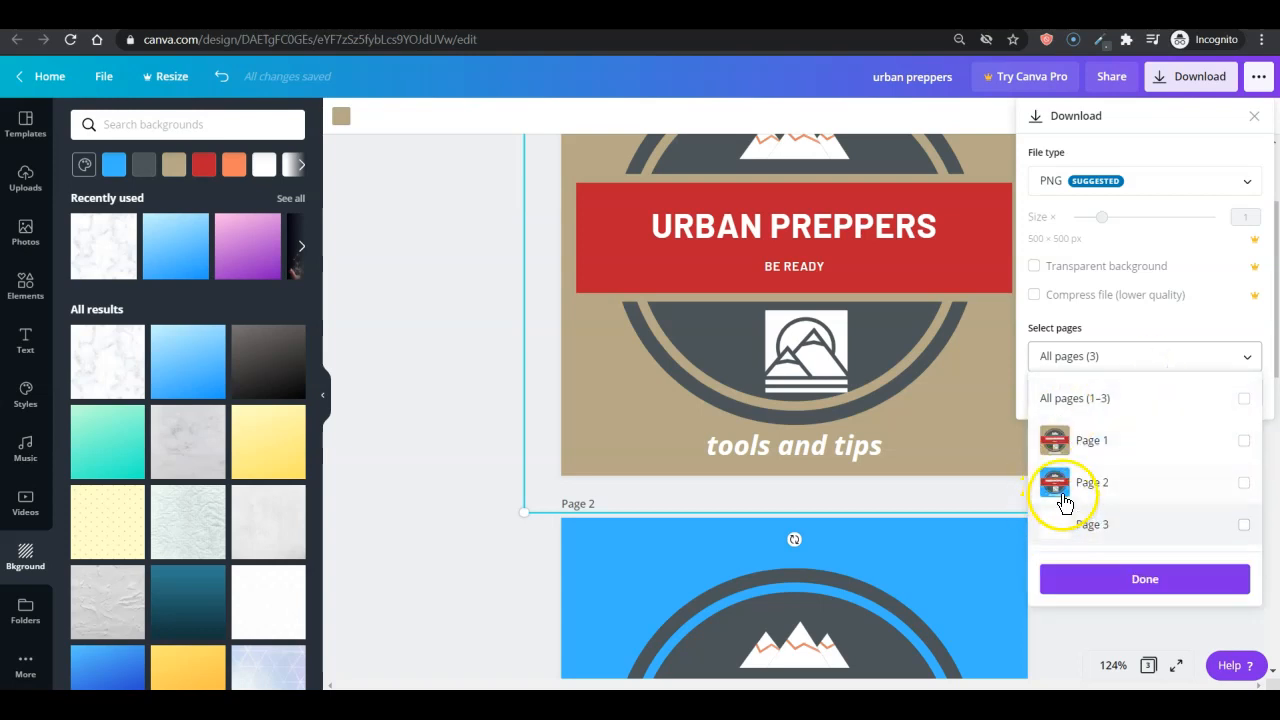
{"action": "left_click", "coordinate": [1058, 448]}
{"action": "left_click", "coordinate": [1060, 485]}
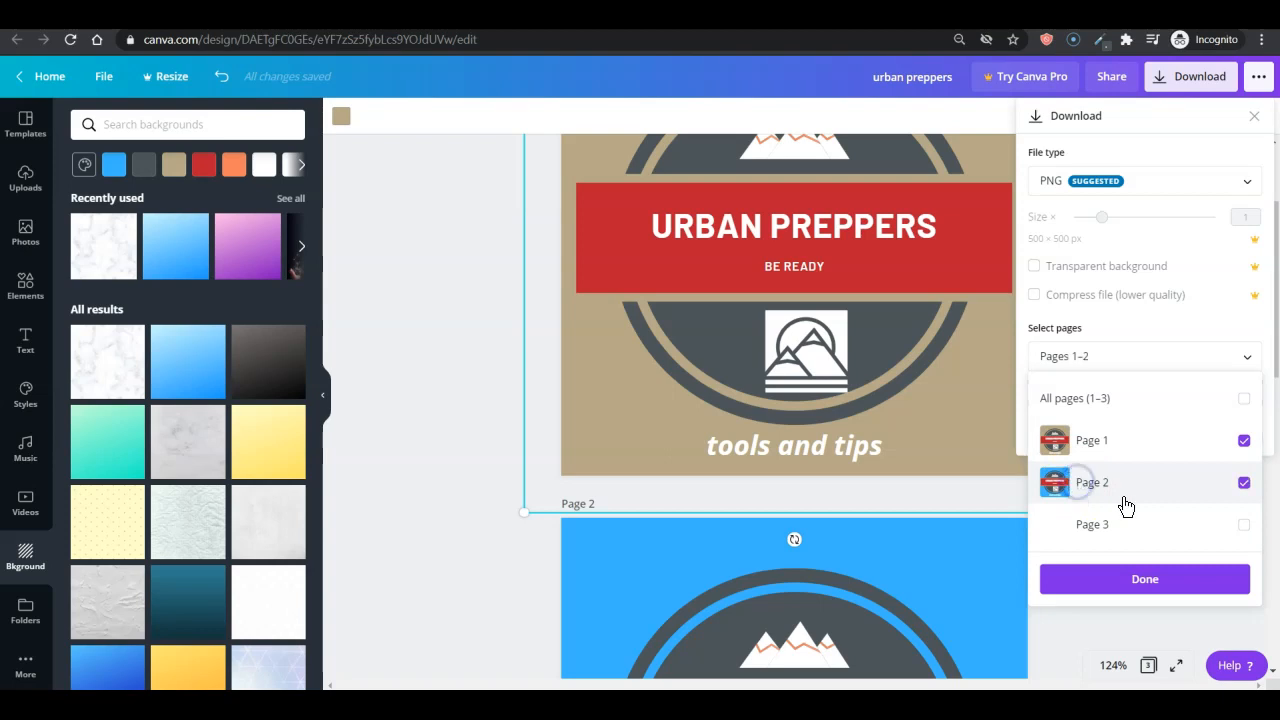
{"action": "left_click", "coordinate": [1145, 580]}
{"action": "left_click", "coordinate": [1154, 400]}
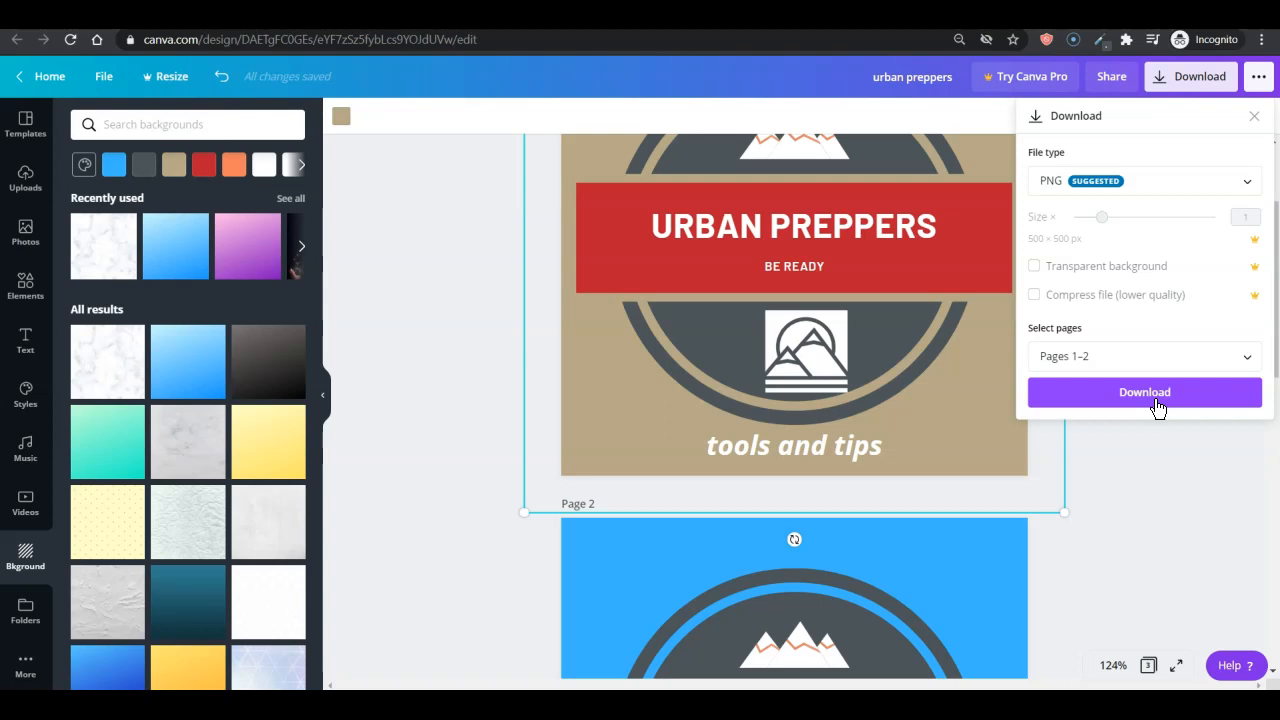
{"action": "left_click", "coordinate": [1156, 402]}
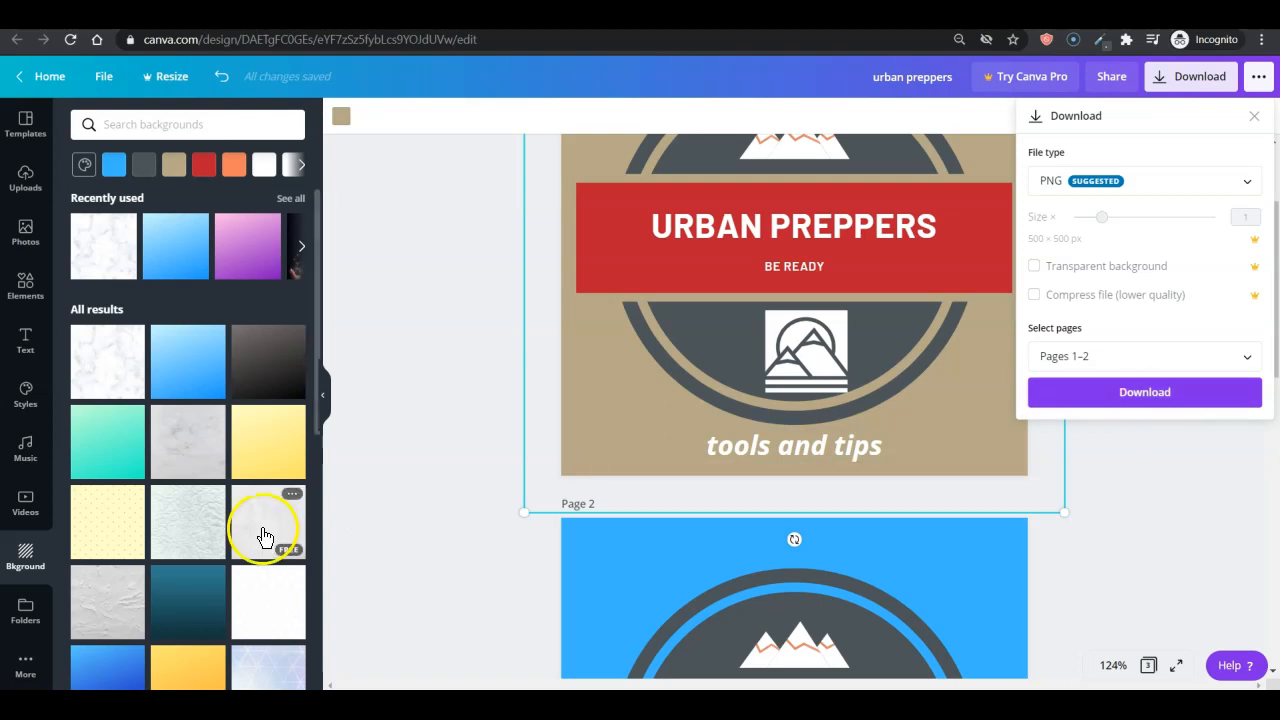